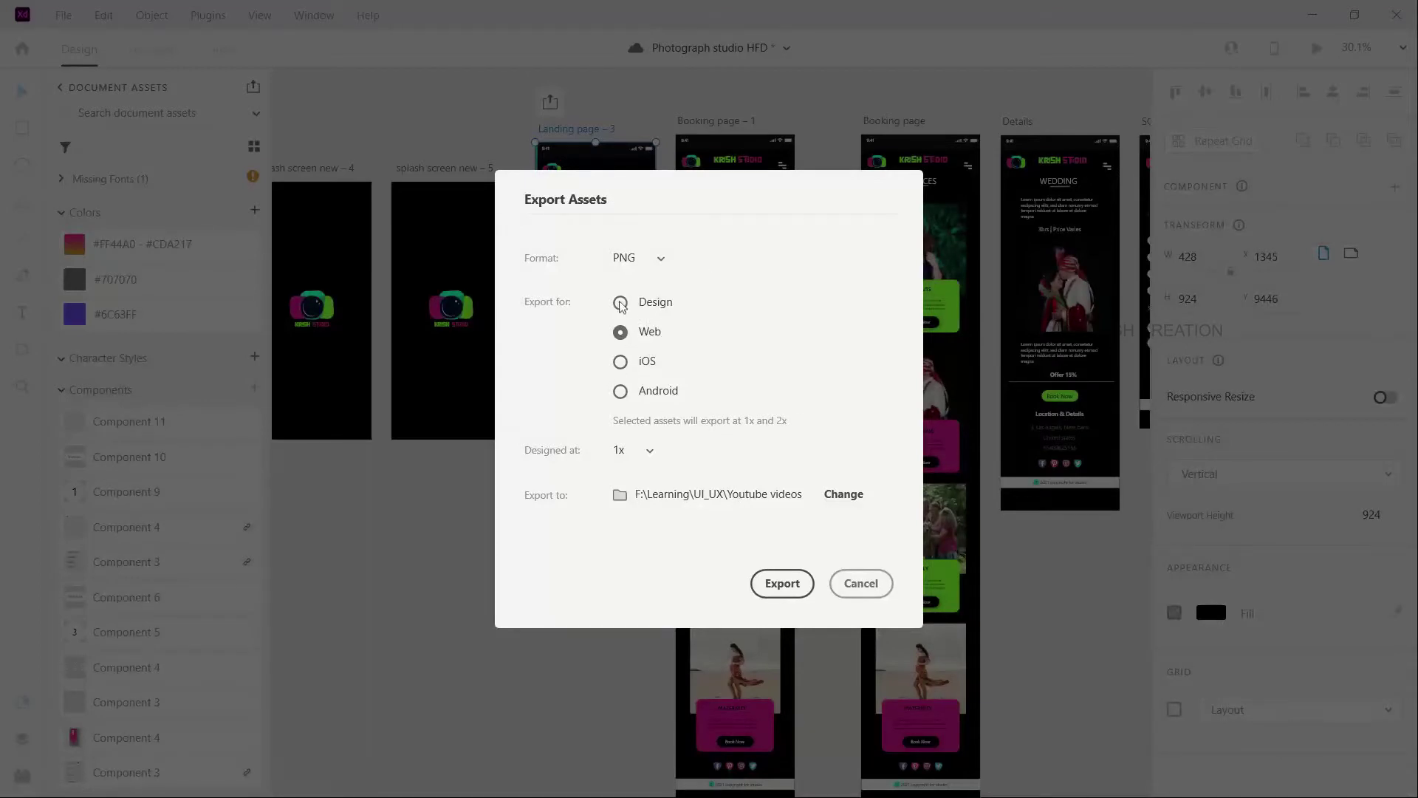
Step: Export the landing page screen
click(782, 585)
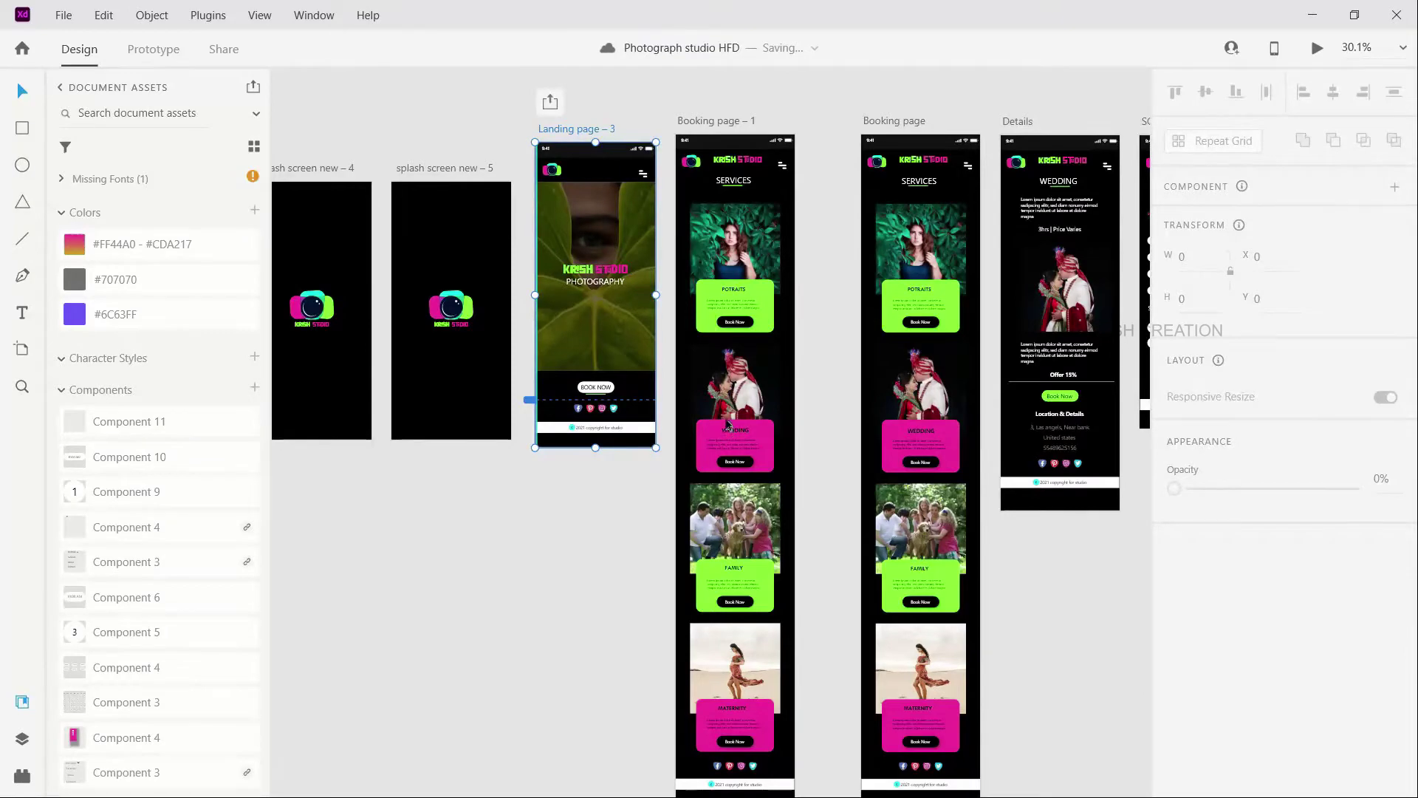
scroll(728, 421, down, 5)
scroll(743, 239, up, 6)
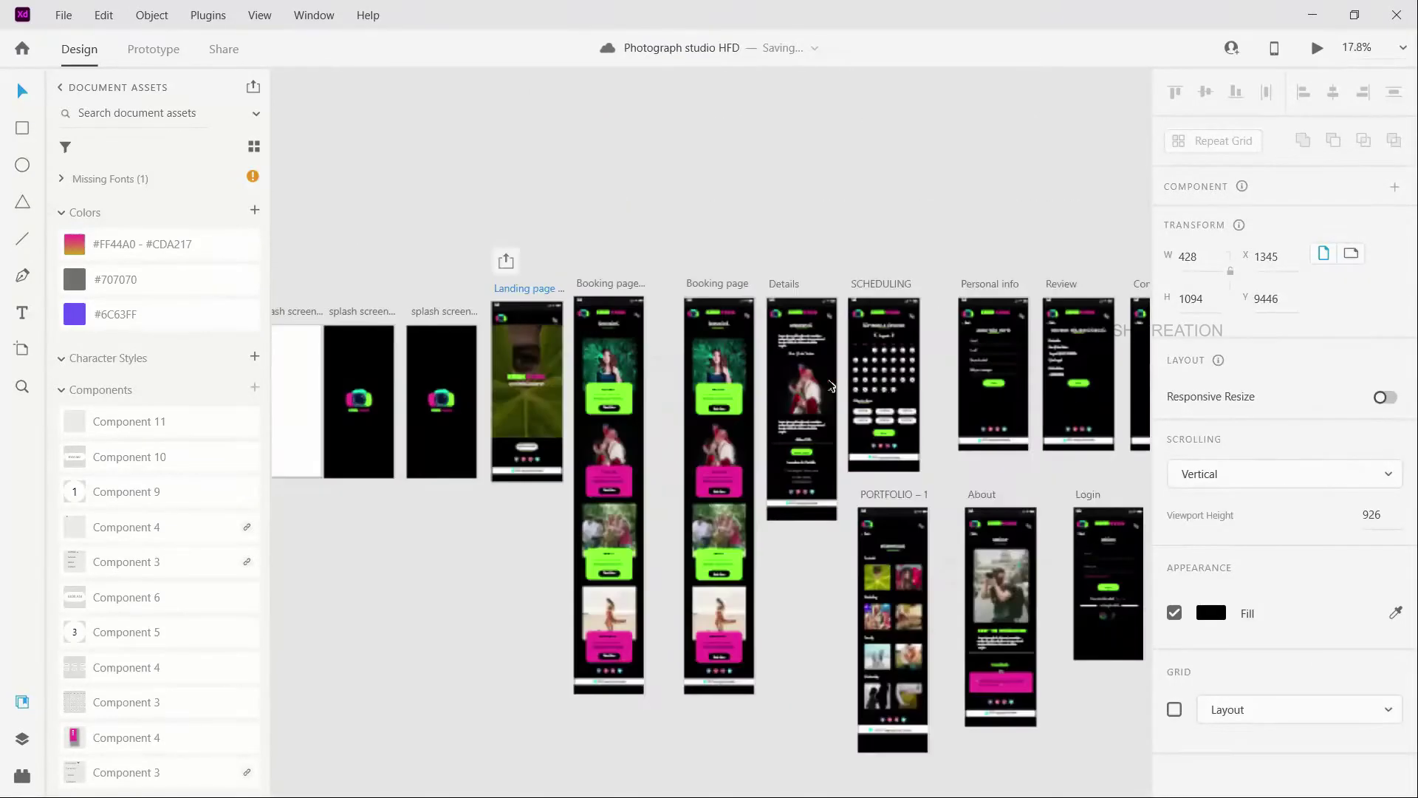
Step: Trim the Details artboard to H 926 and batch-export it as PNG
click(746, 251)
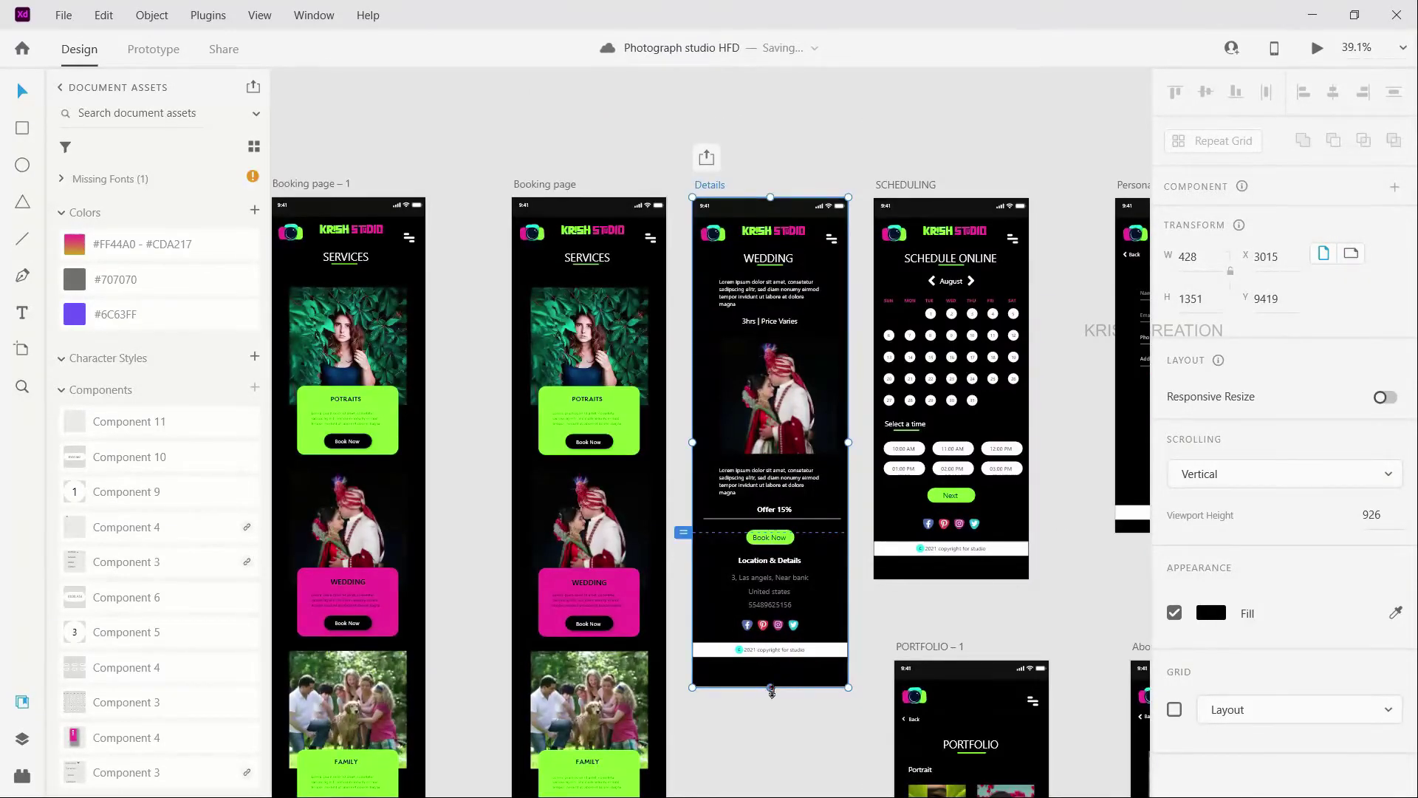
drag(778, 595, 770, 534)
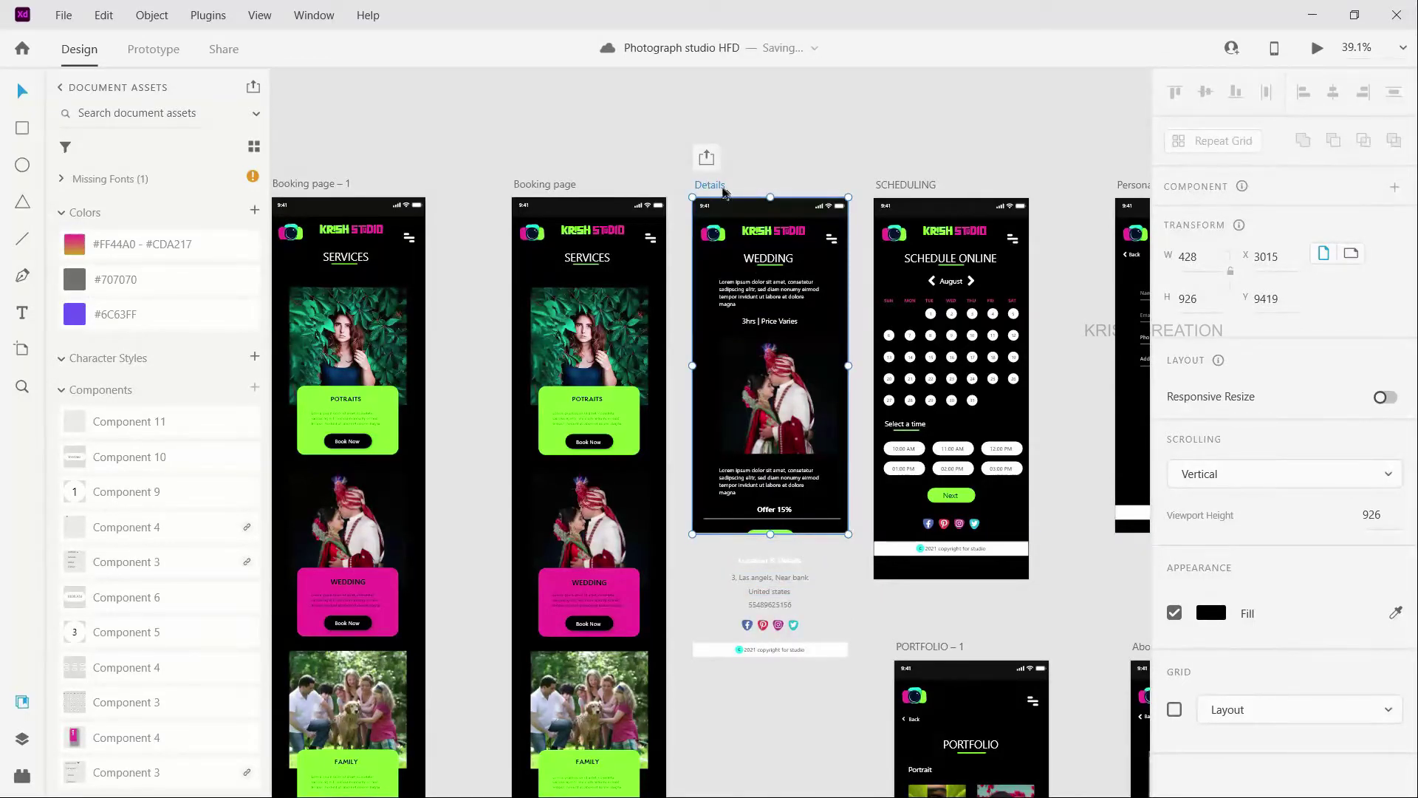
click(59, 16)
mouse_move(183, 393)
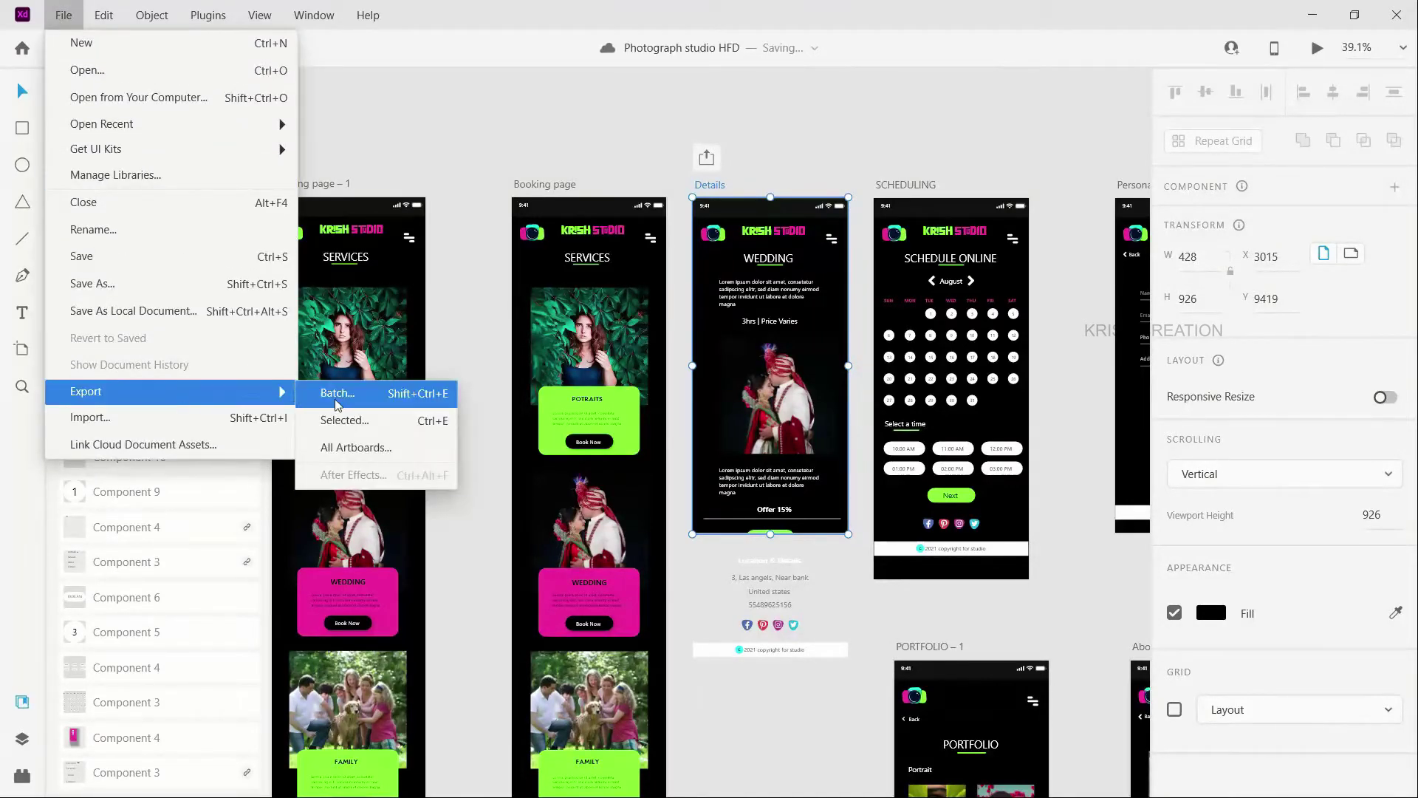
click(784, 156)
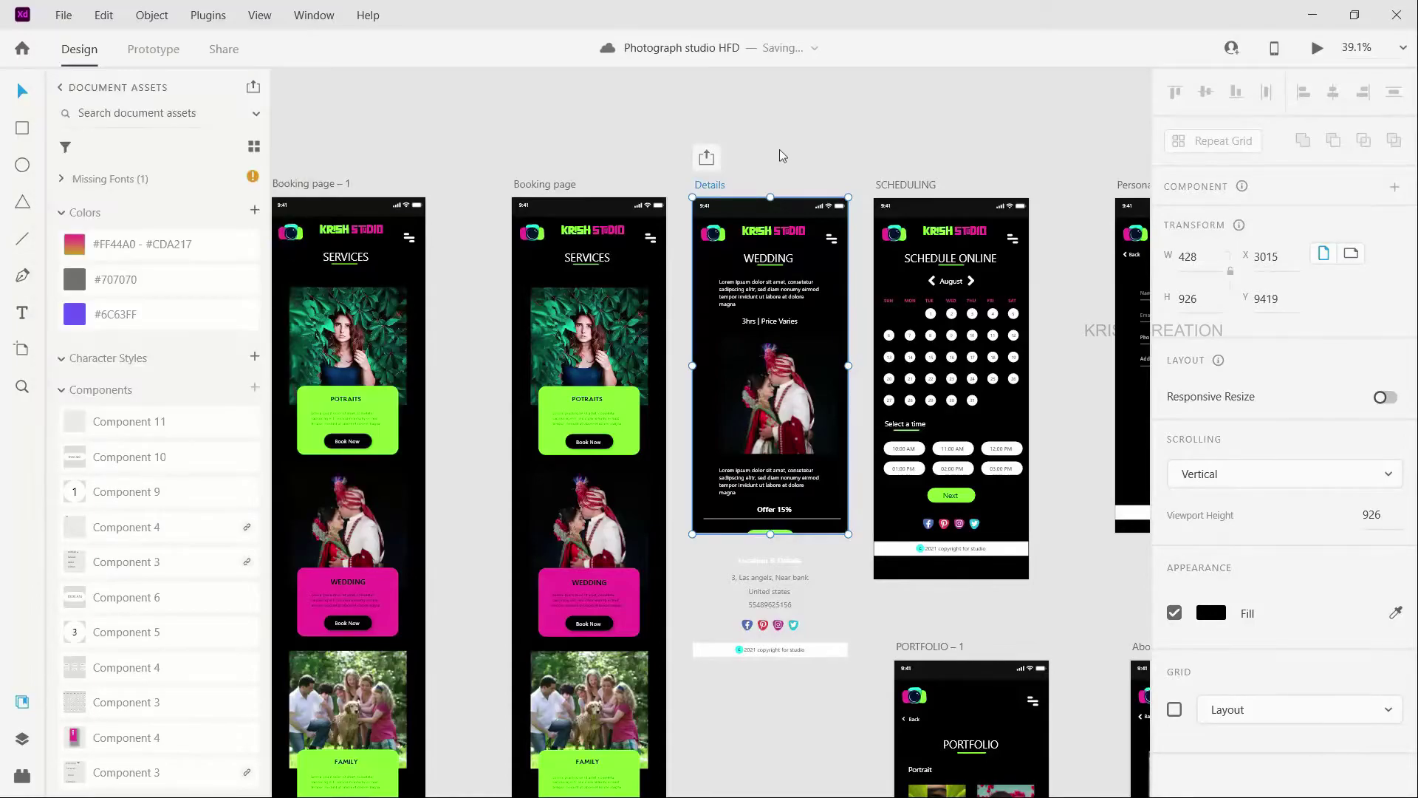
key(ctrl+e)
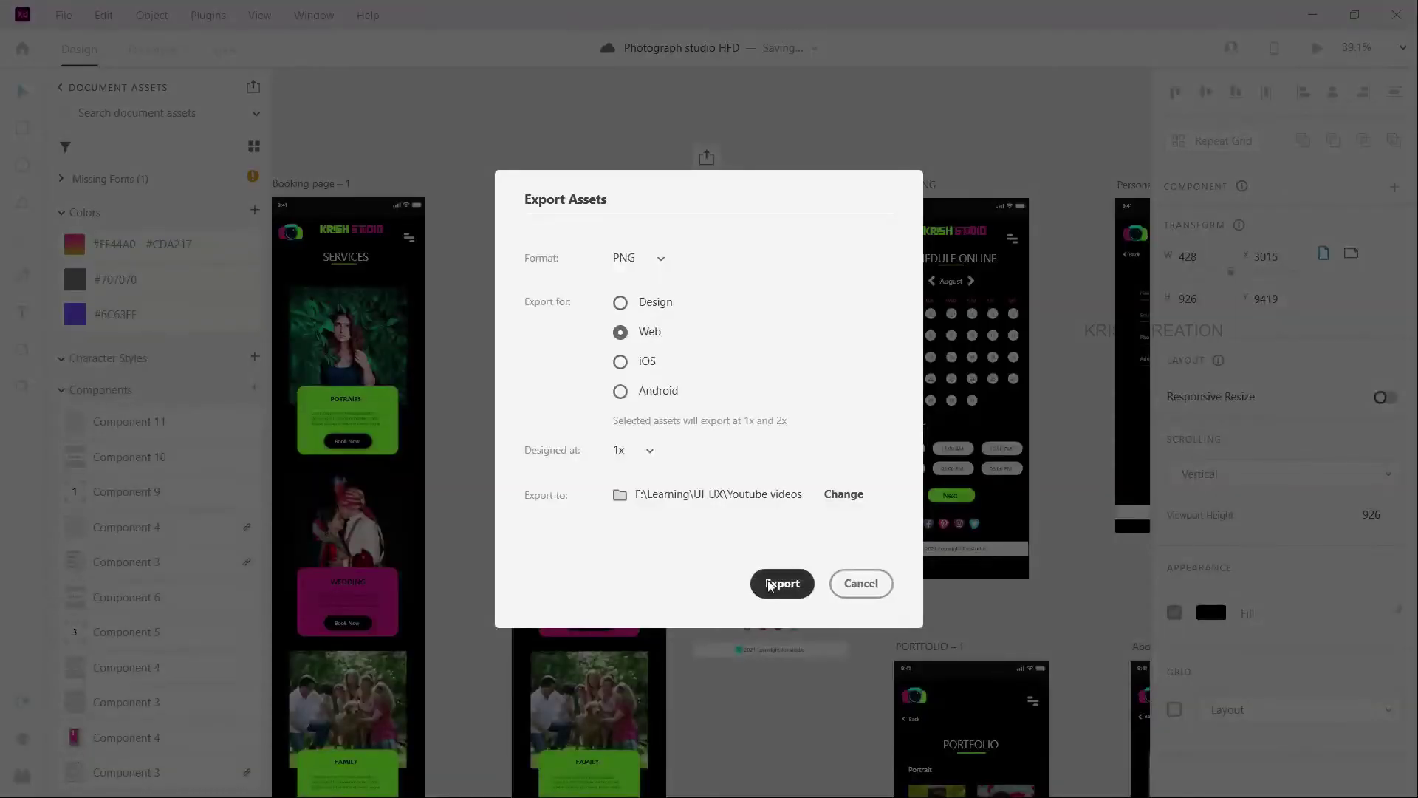
click(773, 581)
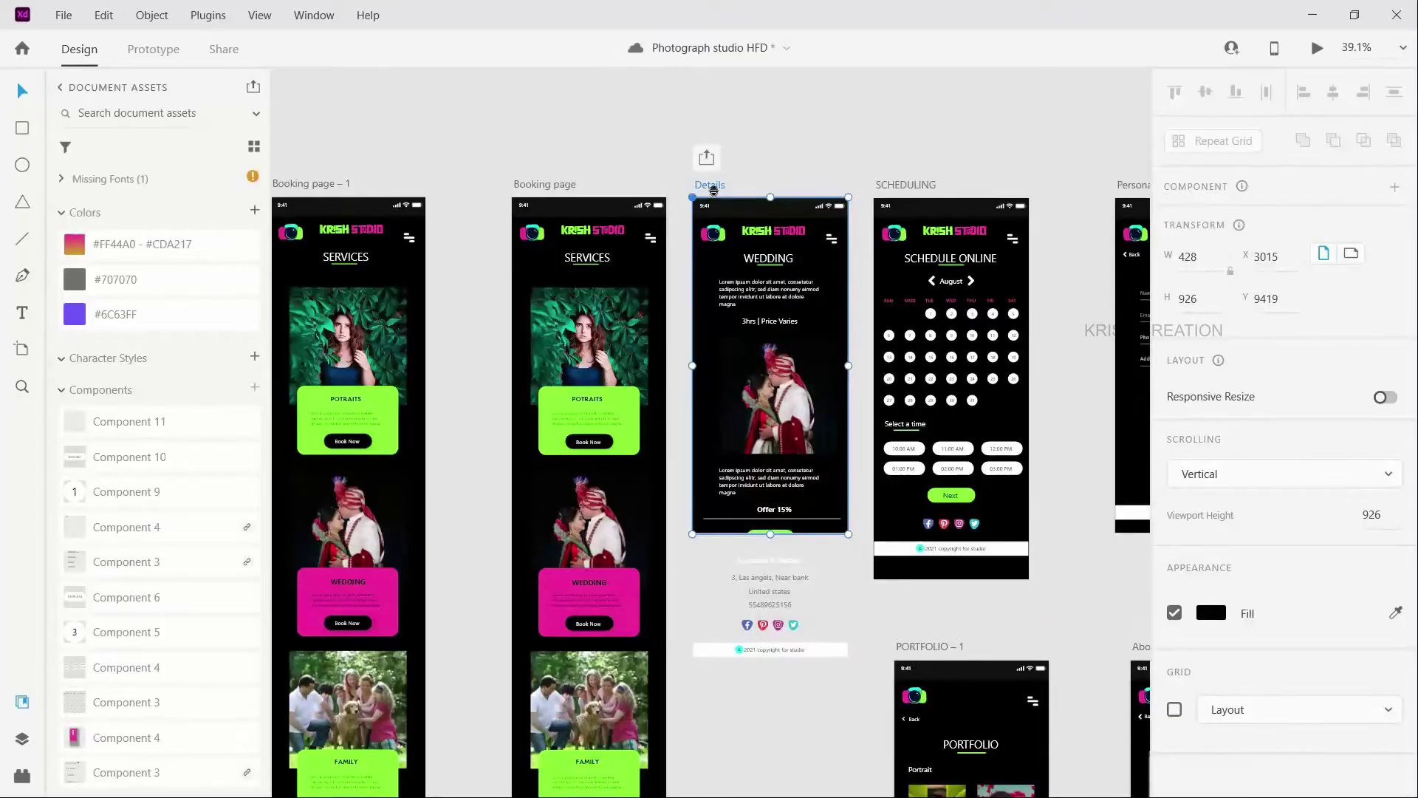
Step: Save the design file and review the screens in the artboard list
key(ctrl+s)
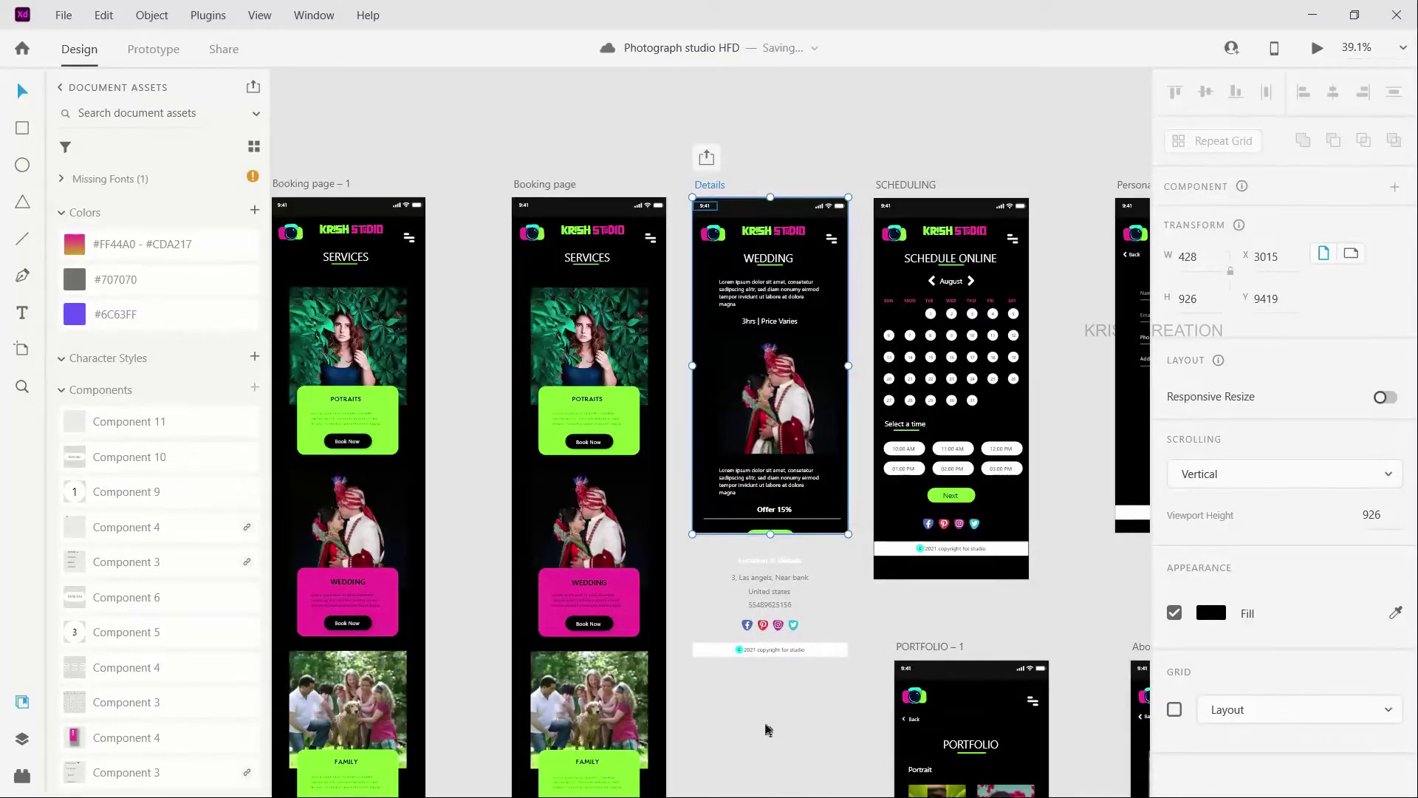
key(ctrl+y)
scroll(777, 569, down, 1)
key(Escape)
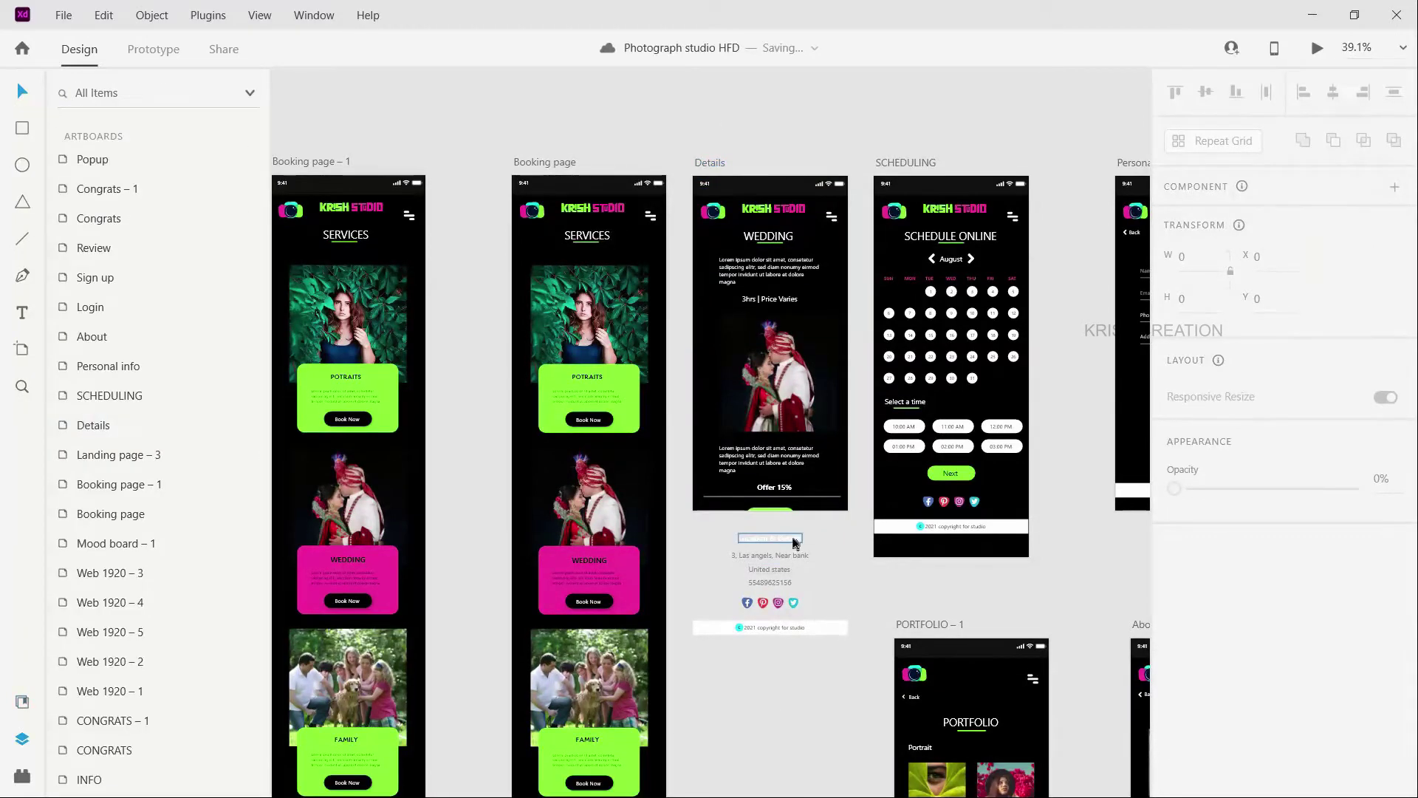
key(ctrl+y)
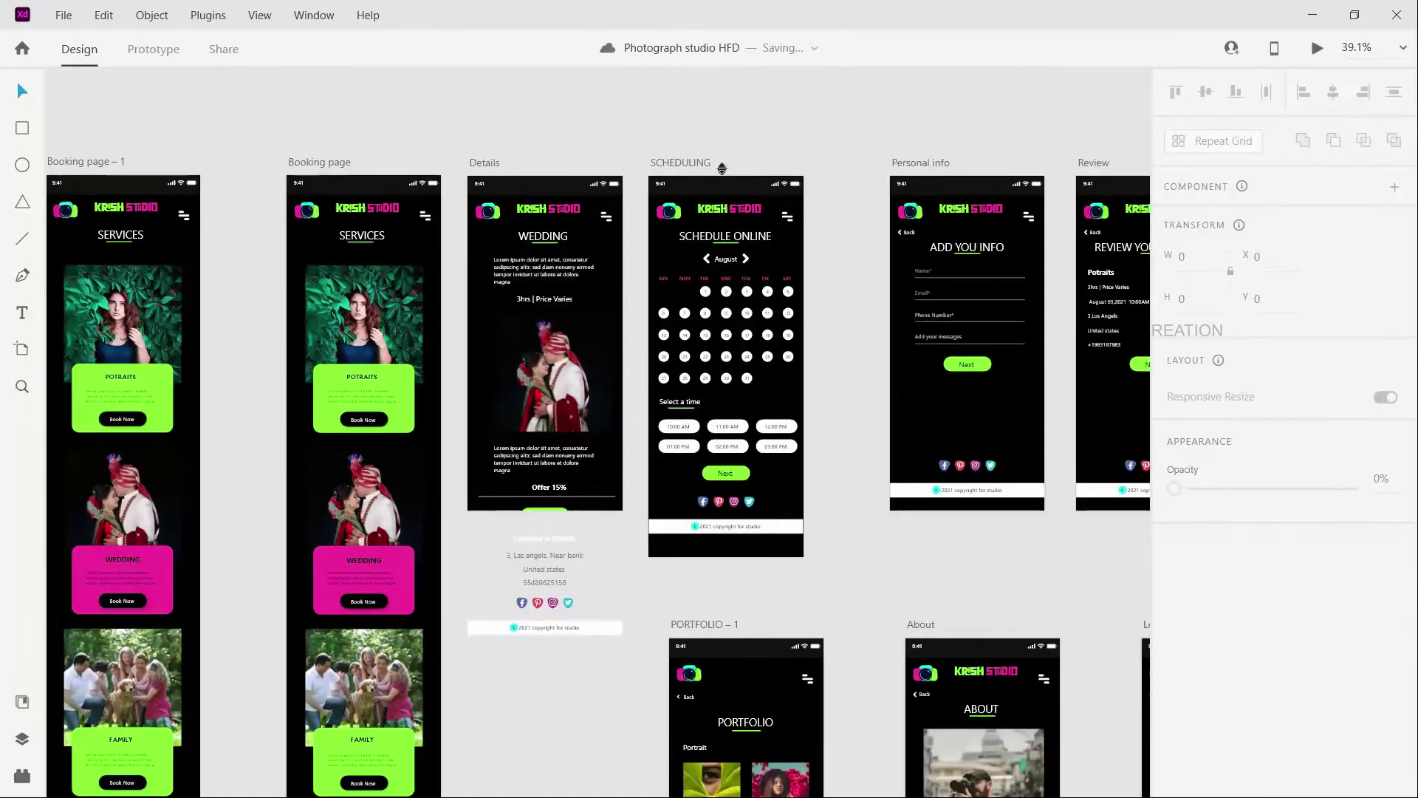
click(485, 162)
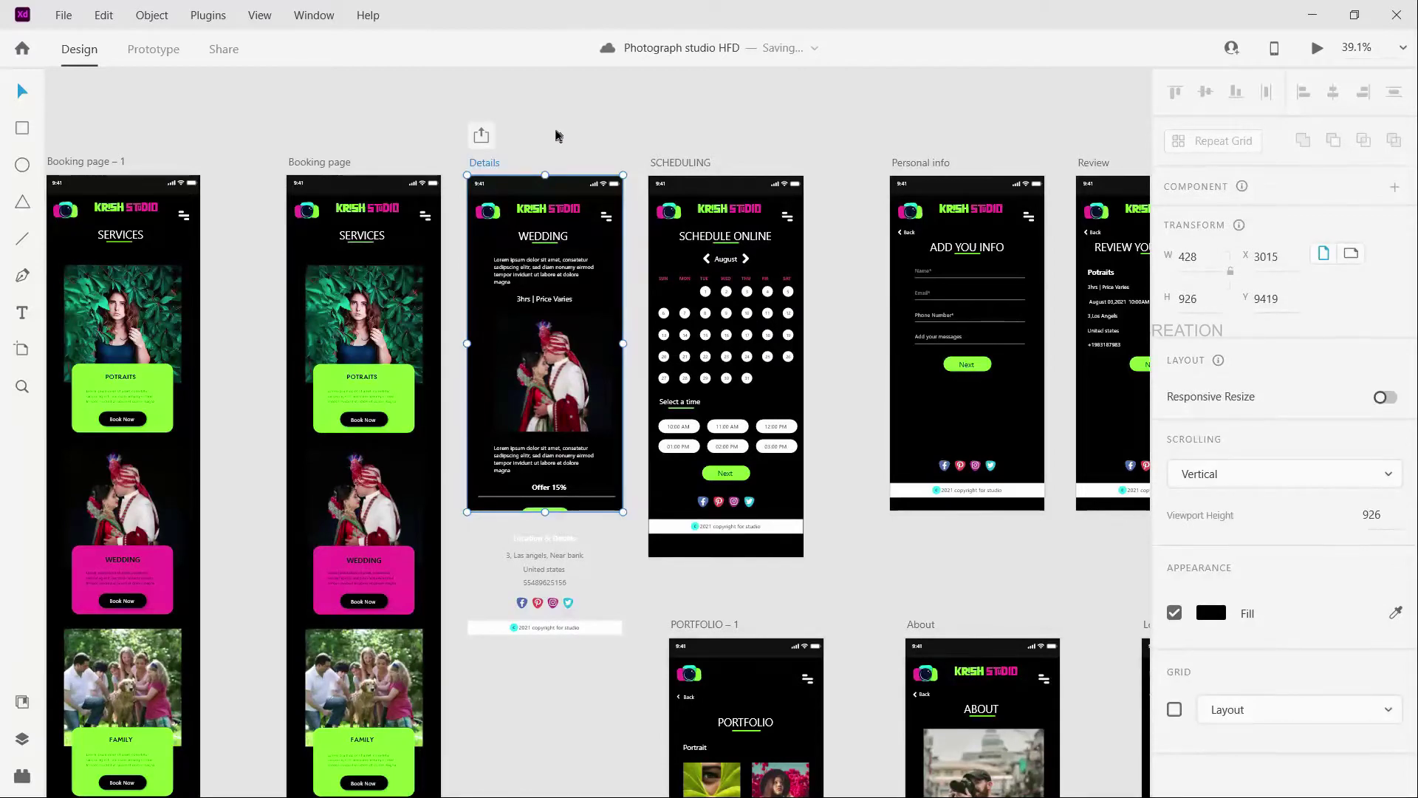
key(ctrl+y)
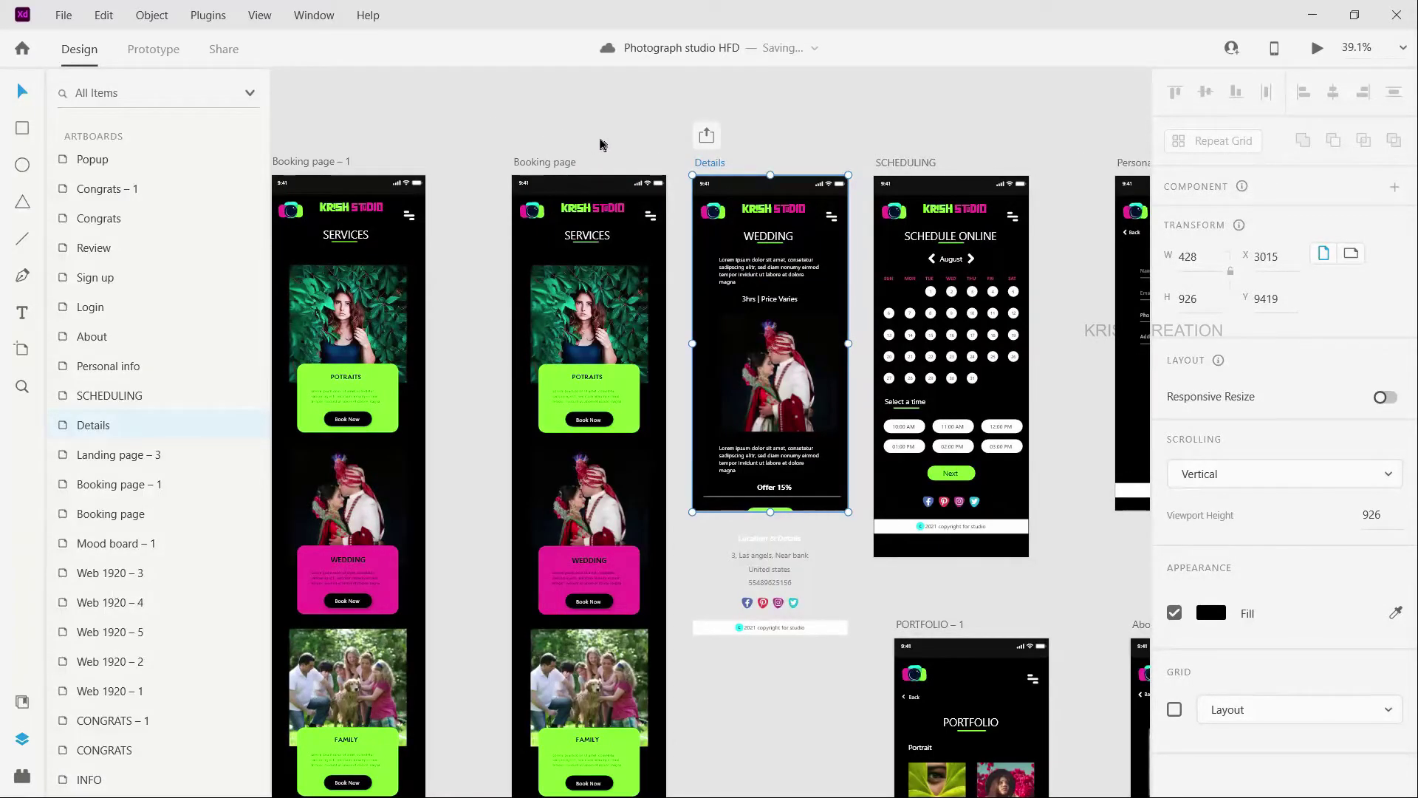
click(631, 125)
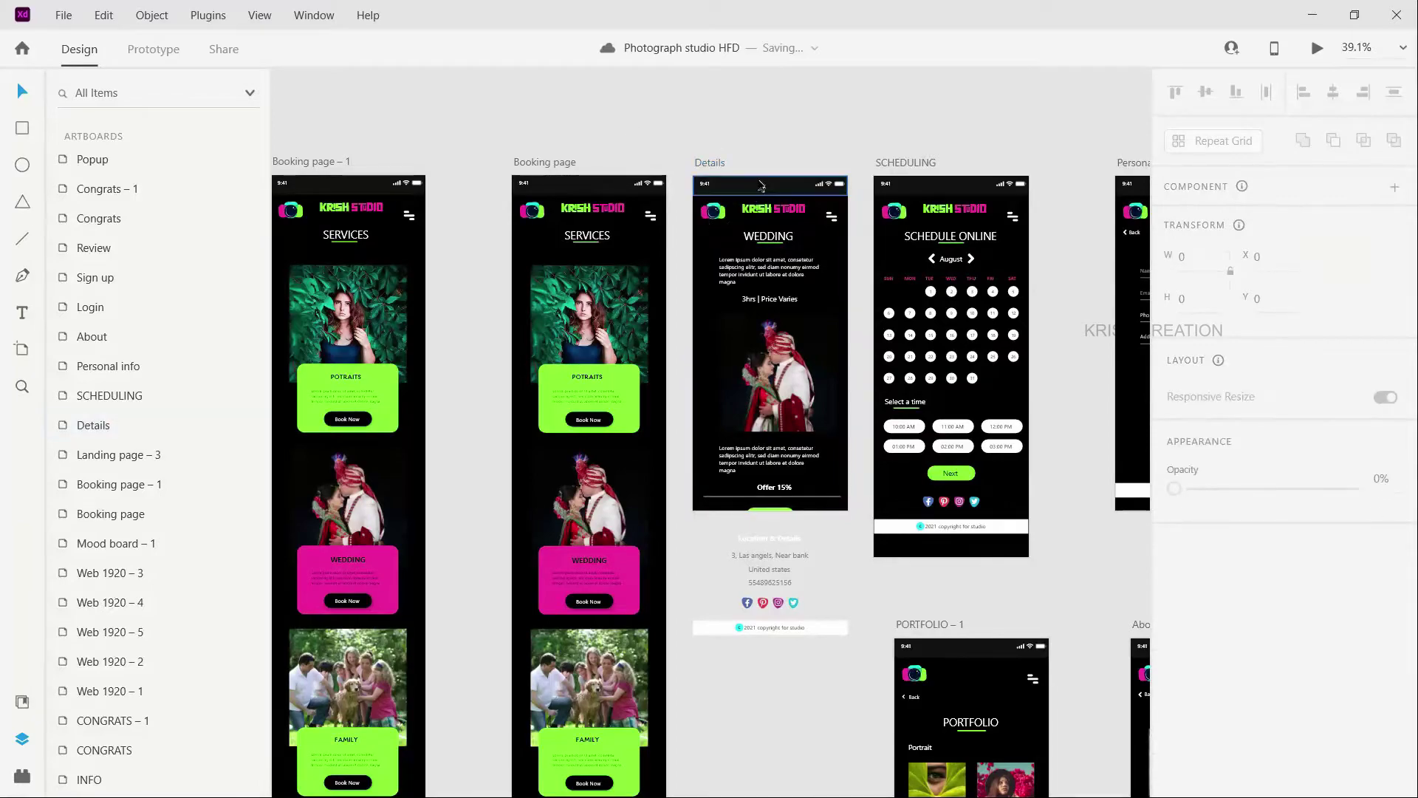
scroll(783, 207, down, 5)
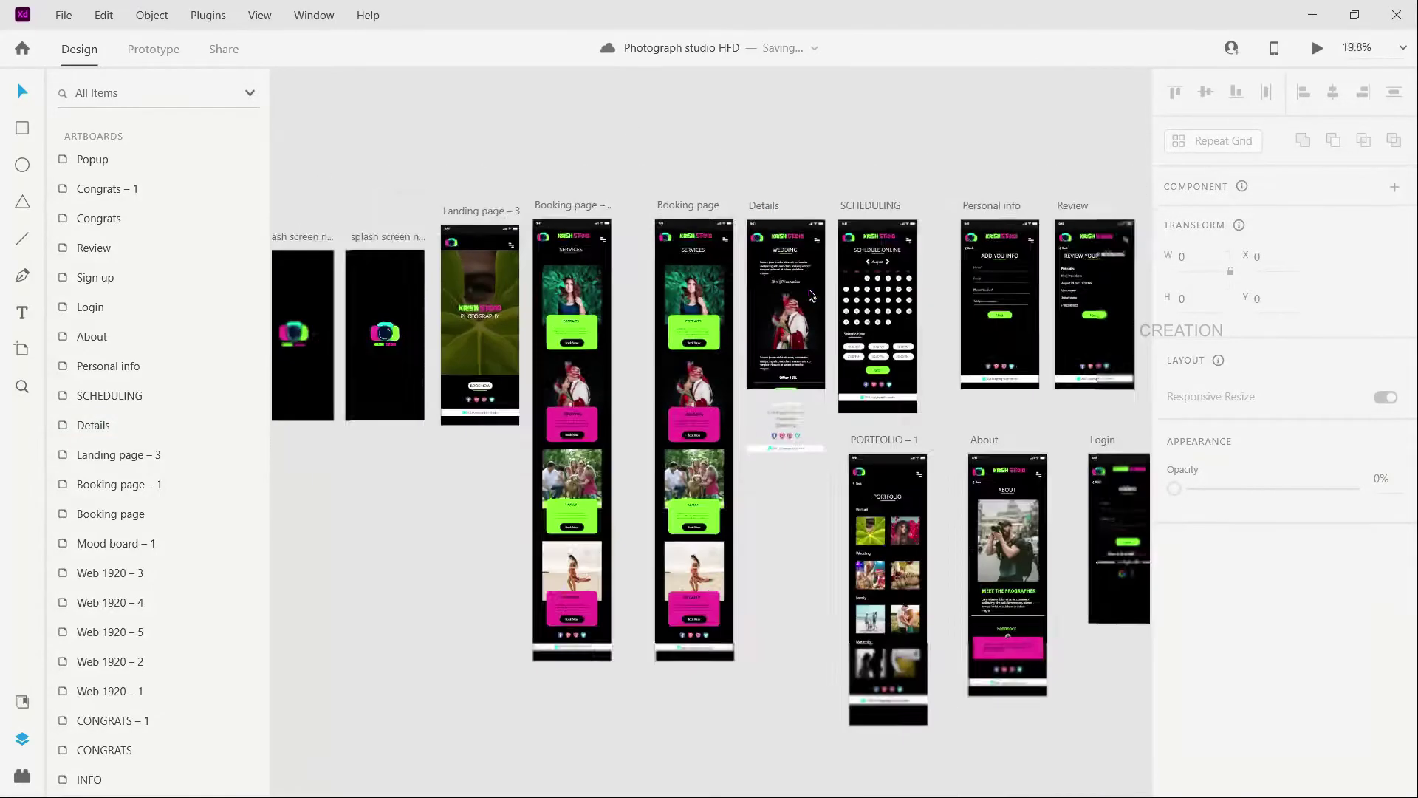
key(ctrl+y)
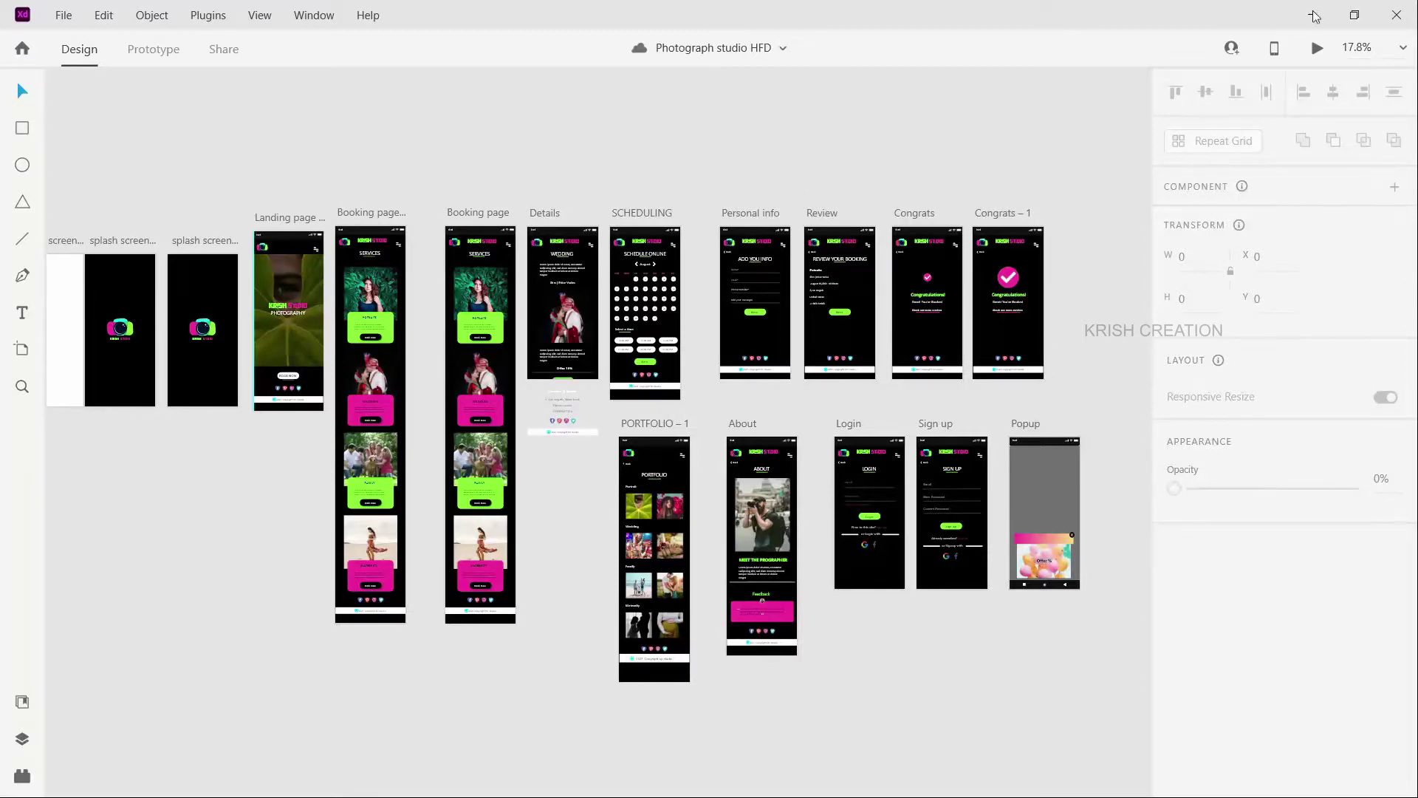
key(alt+Tab)
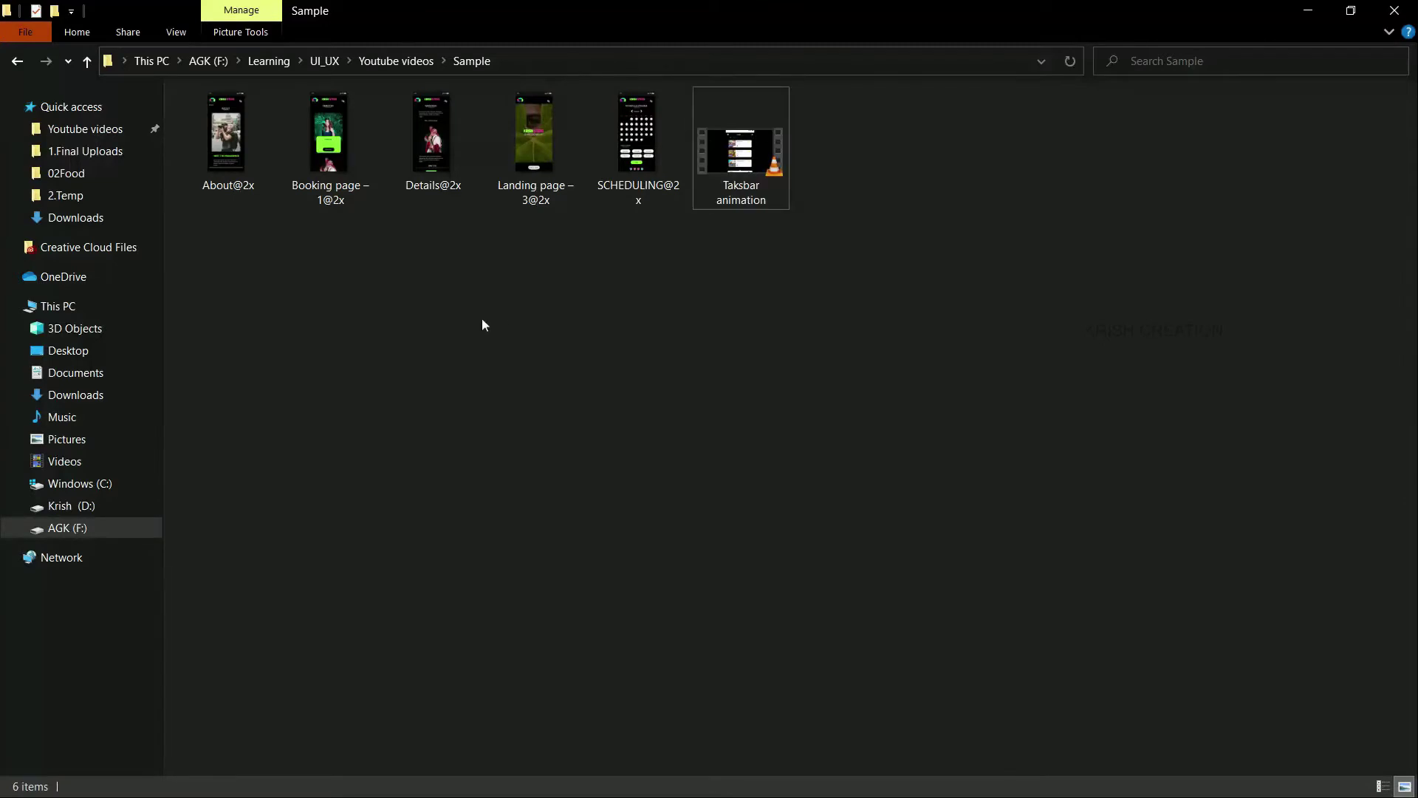
Step: Switch from the Sample folder to the Dimmy.club tab in Chrome
key(alt+Tab)
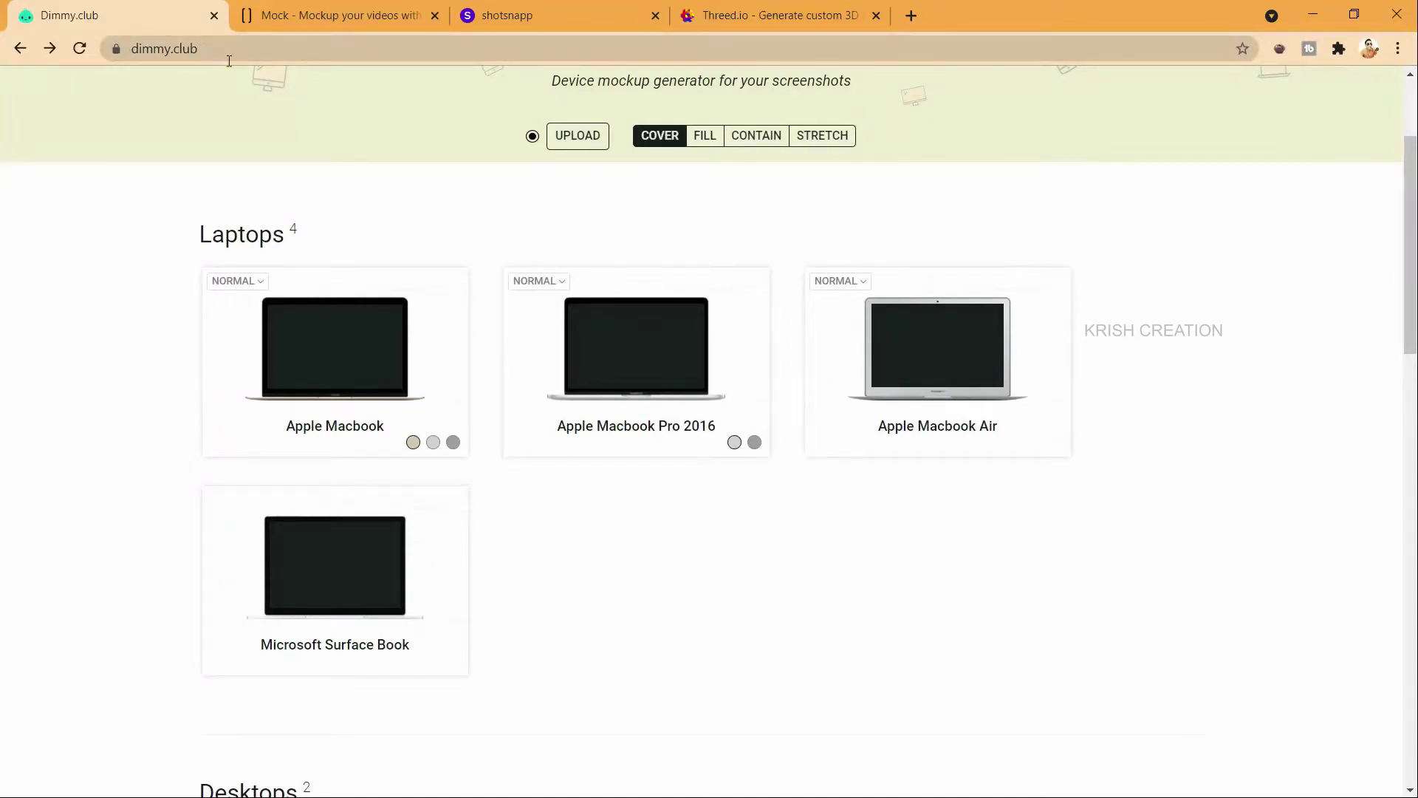
Step: Open the Samsung Galaxy S8 mockup
scroll(499, 196, down, 4)
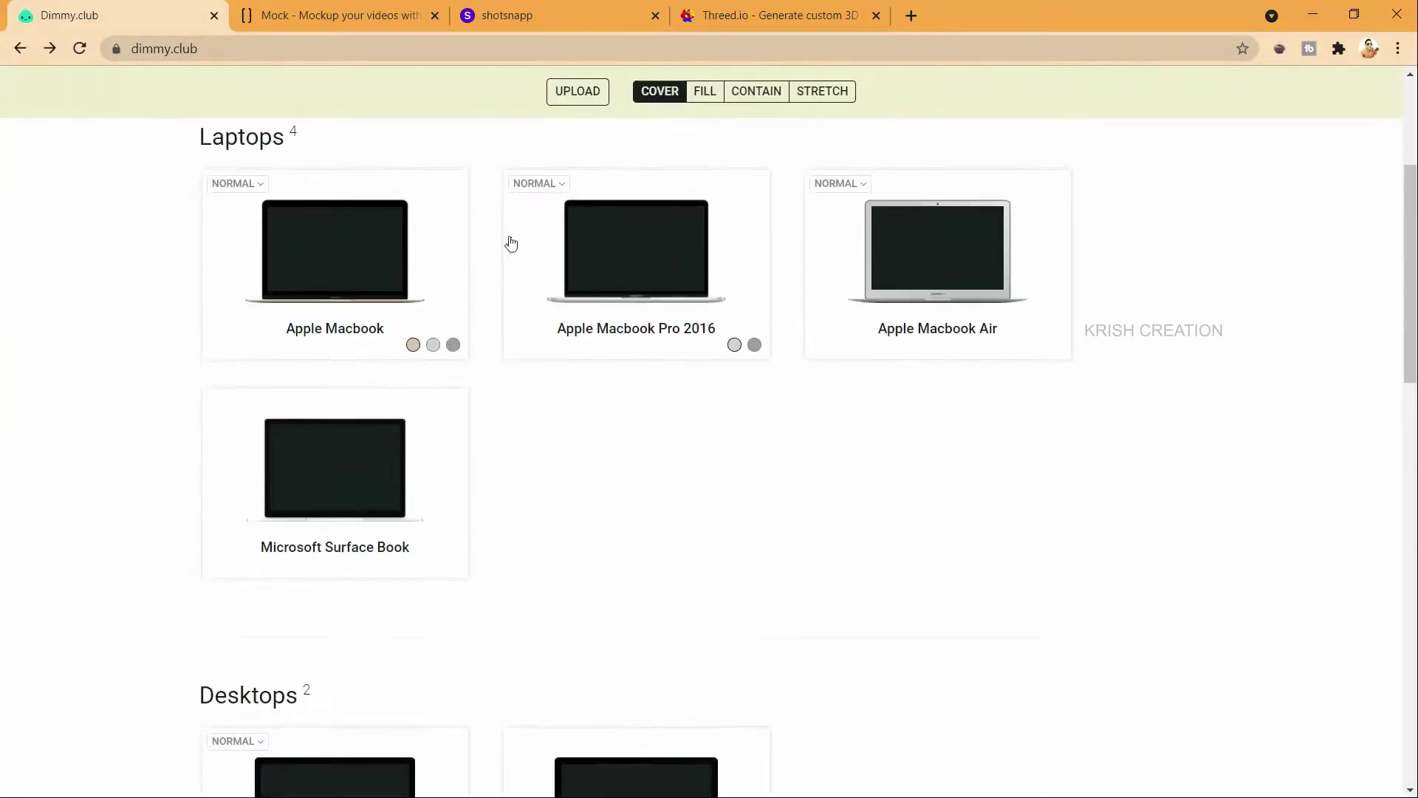
scroll(720, 259, up, 2)
scroll(874, 291, down, 10)
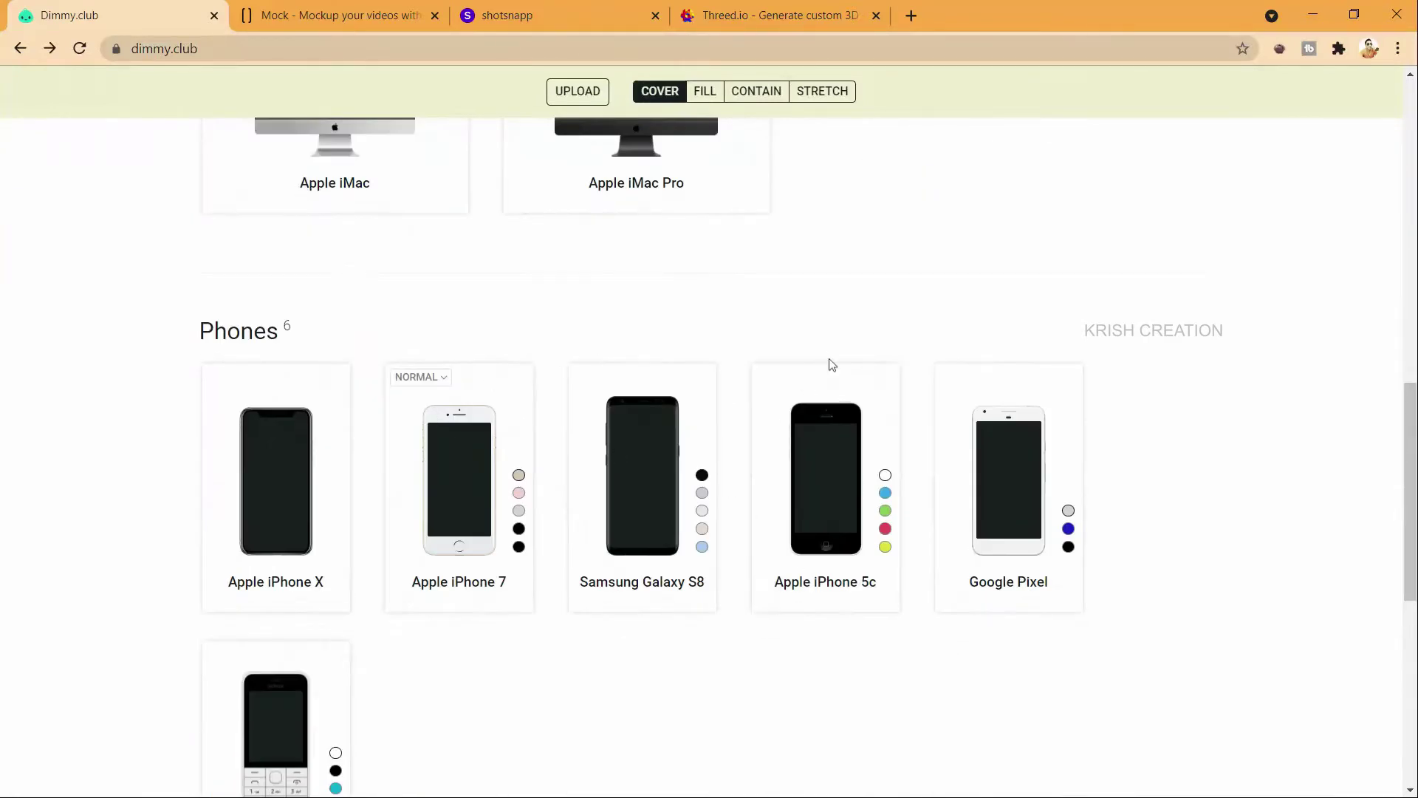
scroll(884, 330, up, 3)
scroll(849, 354, down, 4)
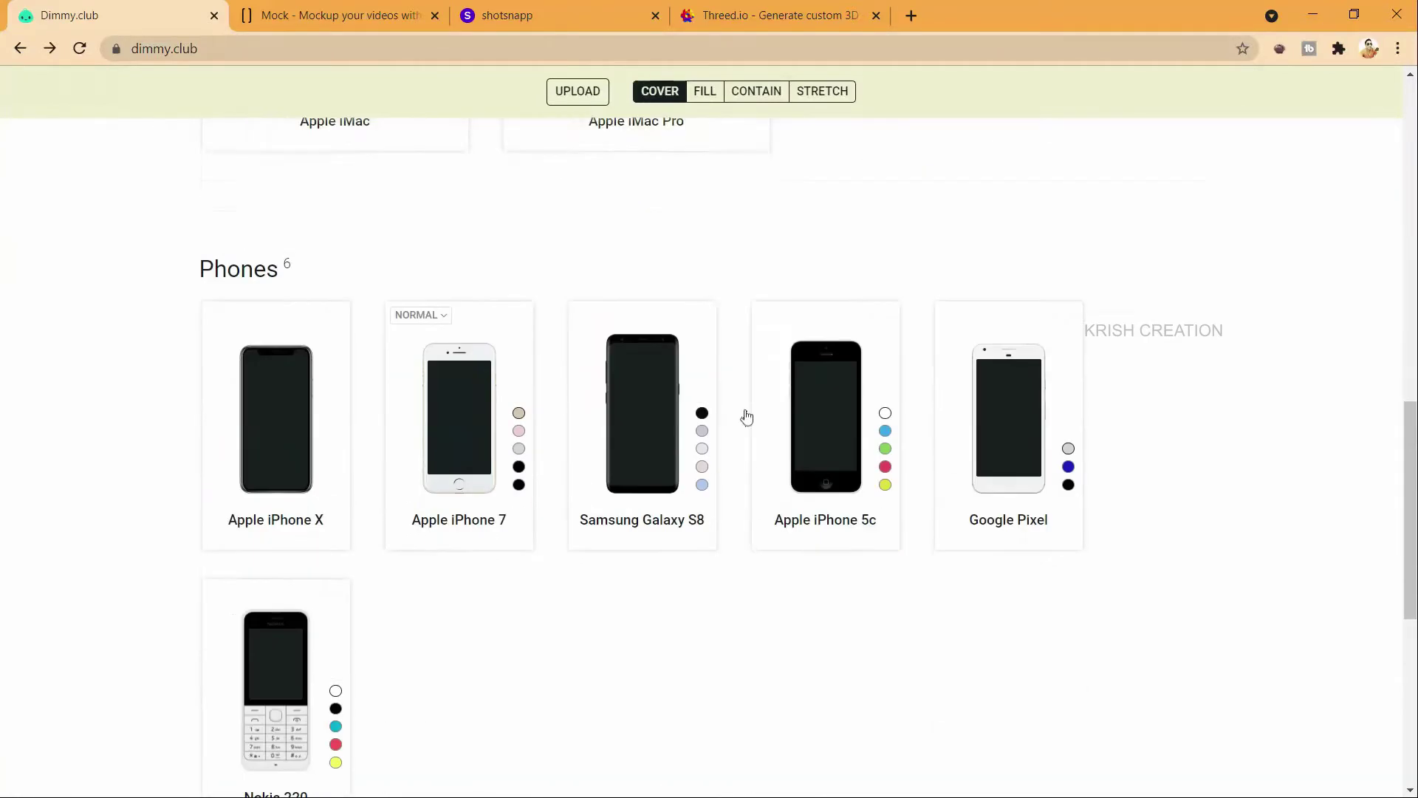
click(639, 398)
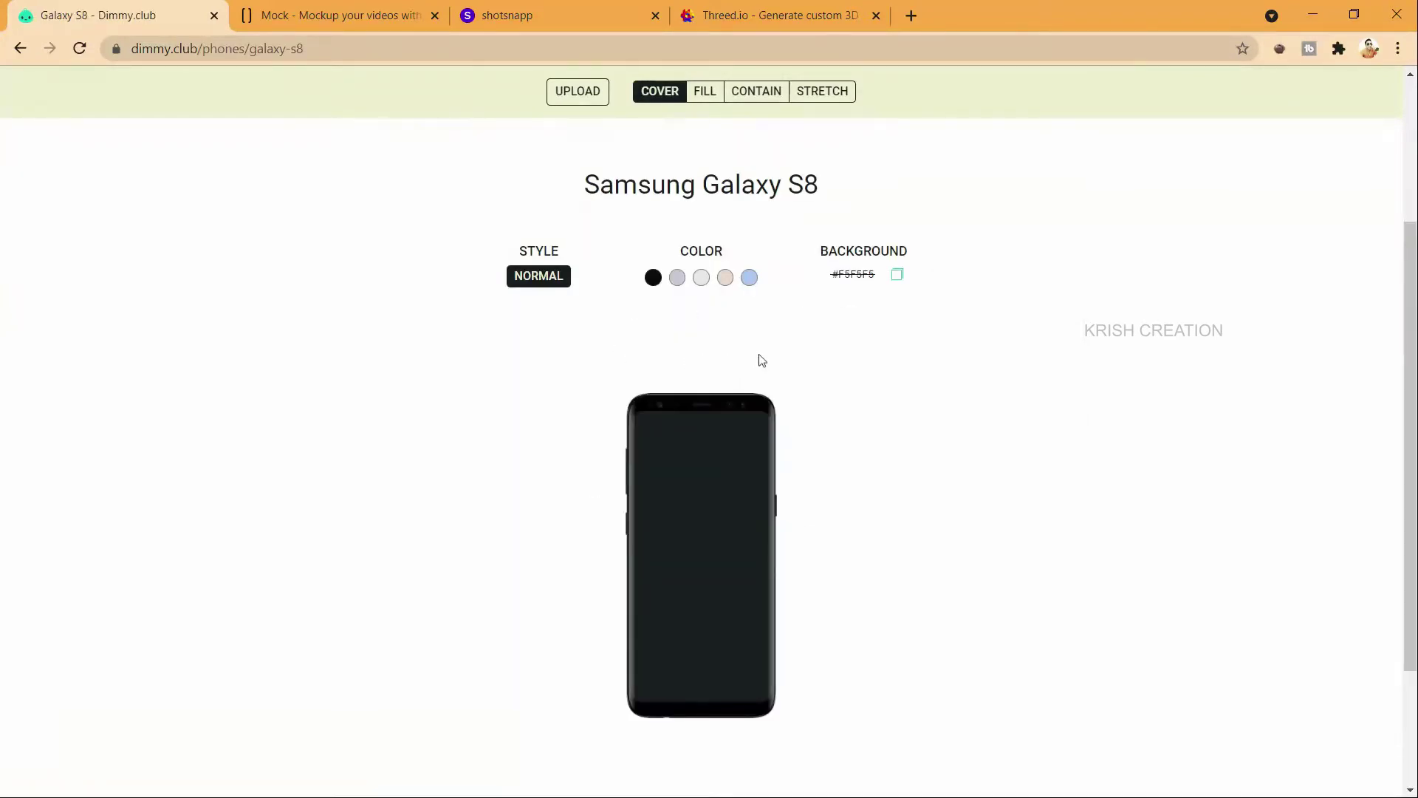
scroll(762, 361, down, 1)
Step: Turn on a mockup background and pick a deep blue colour for it
click(897, 184)
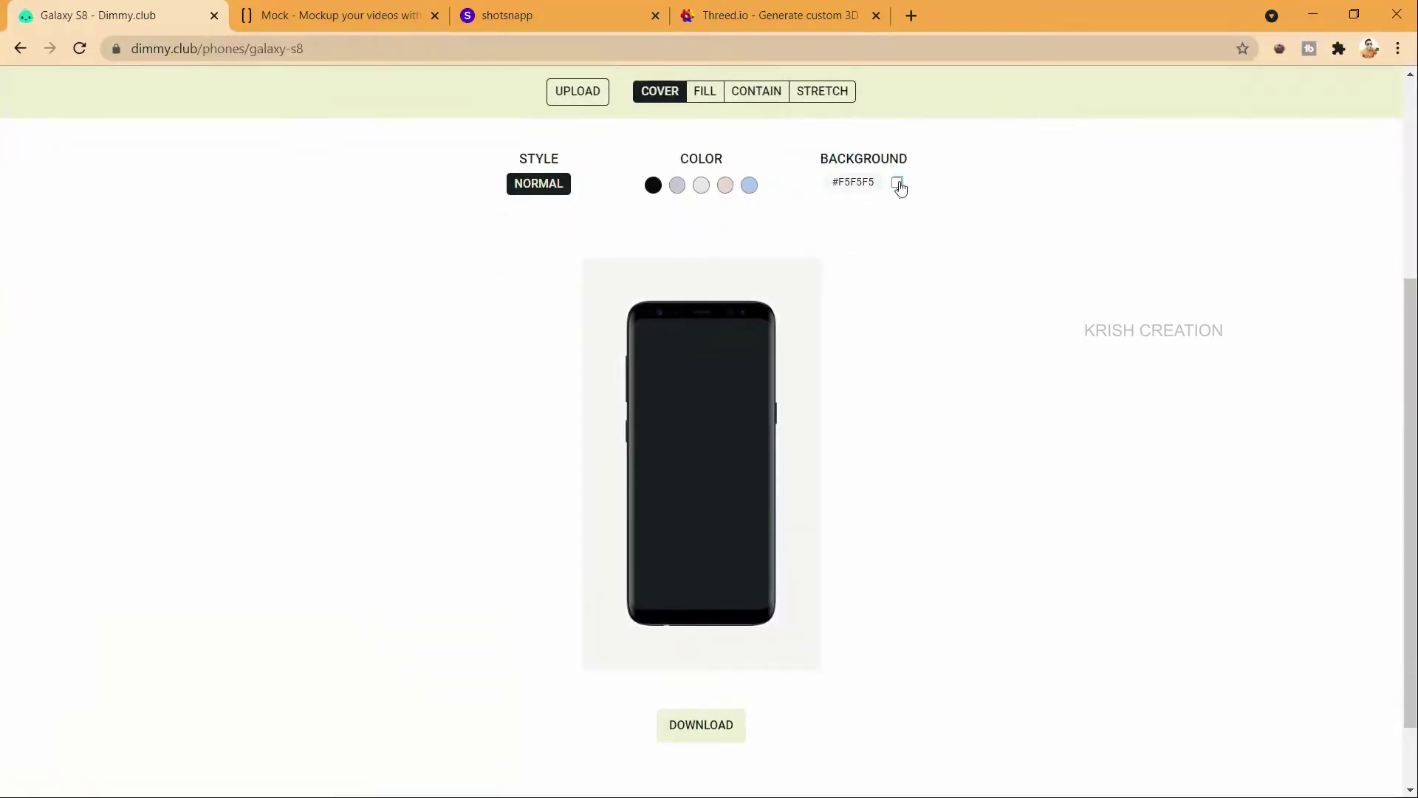
click(860, 186)
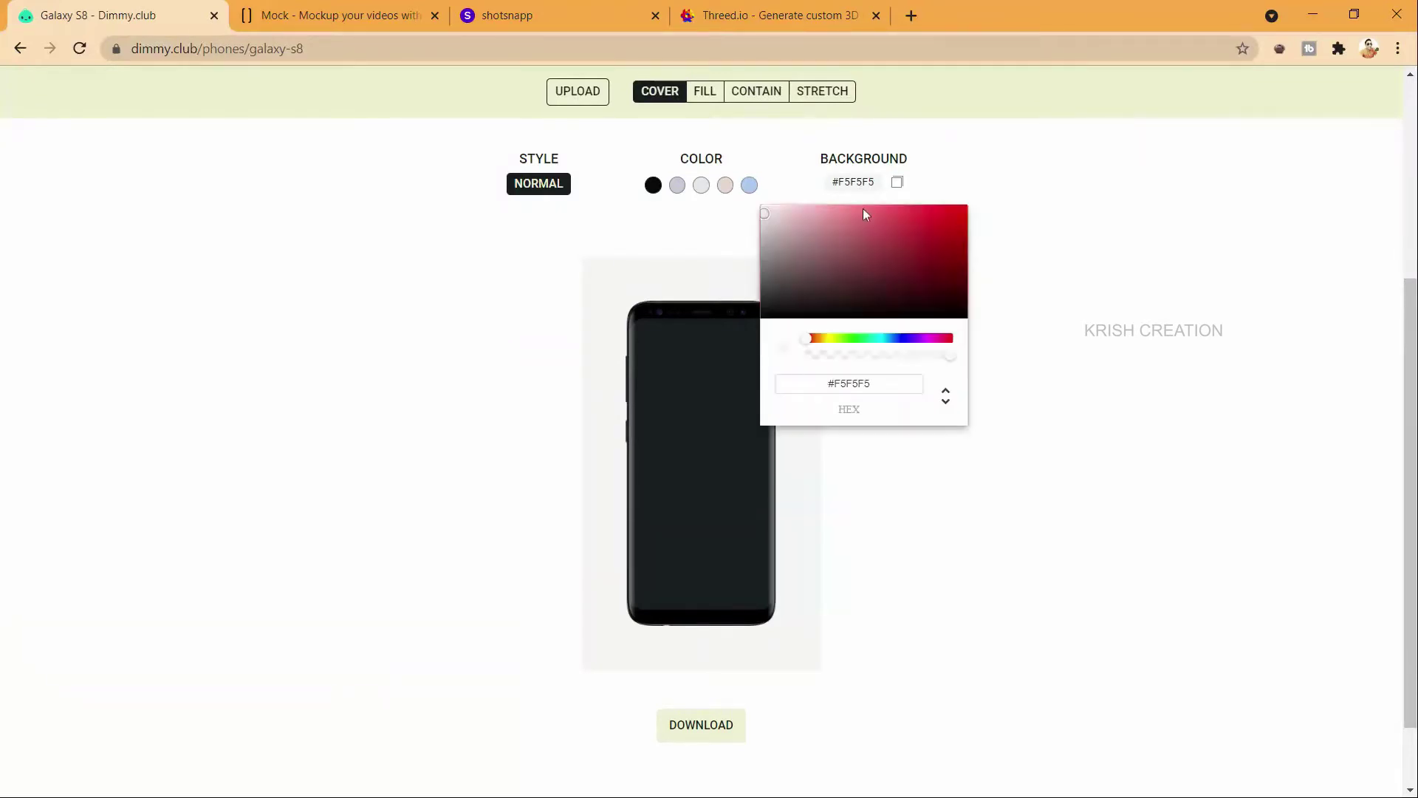
click(884, 263)
drag(848, 280, 843, 300)
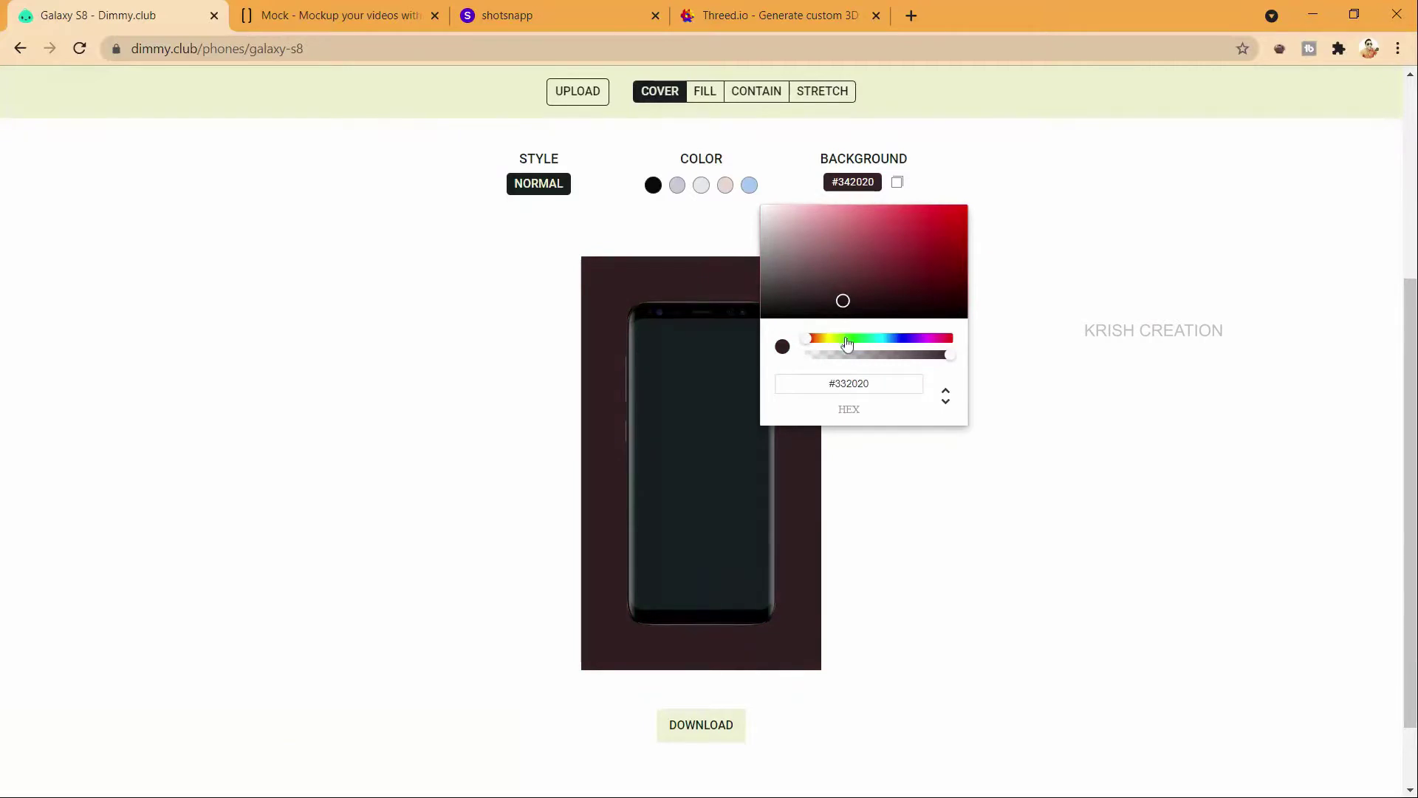
click(843, 338)
click(903, 338)
click(946, 233)
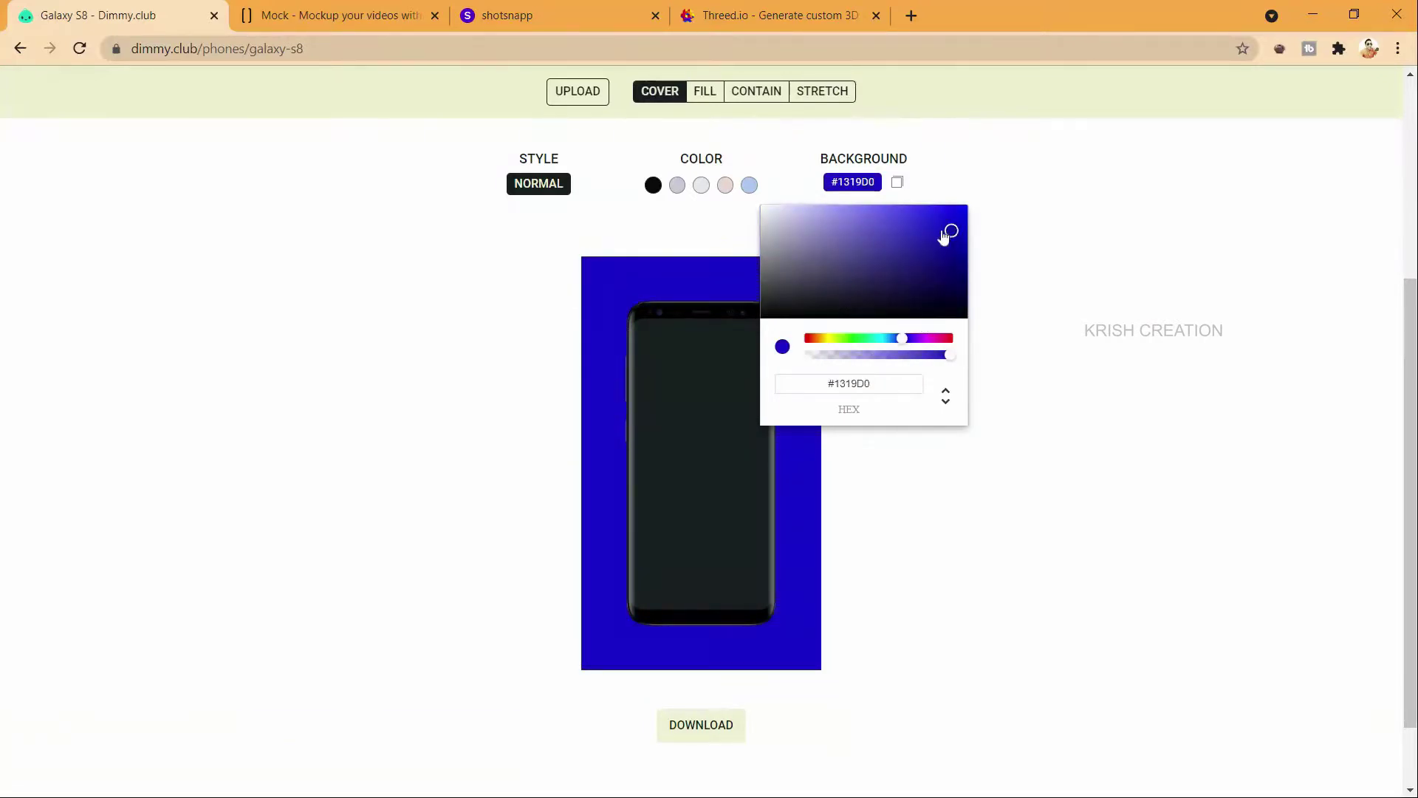
click(917, 246)
click(639, 222)
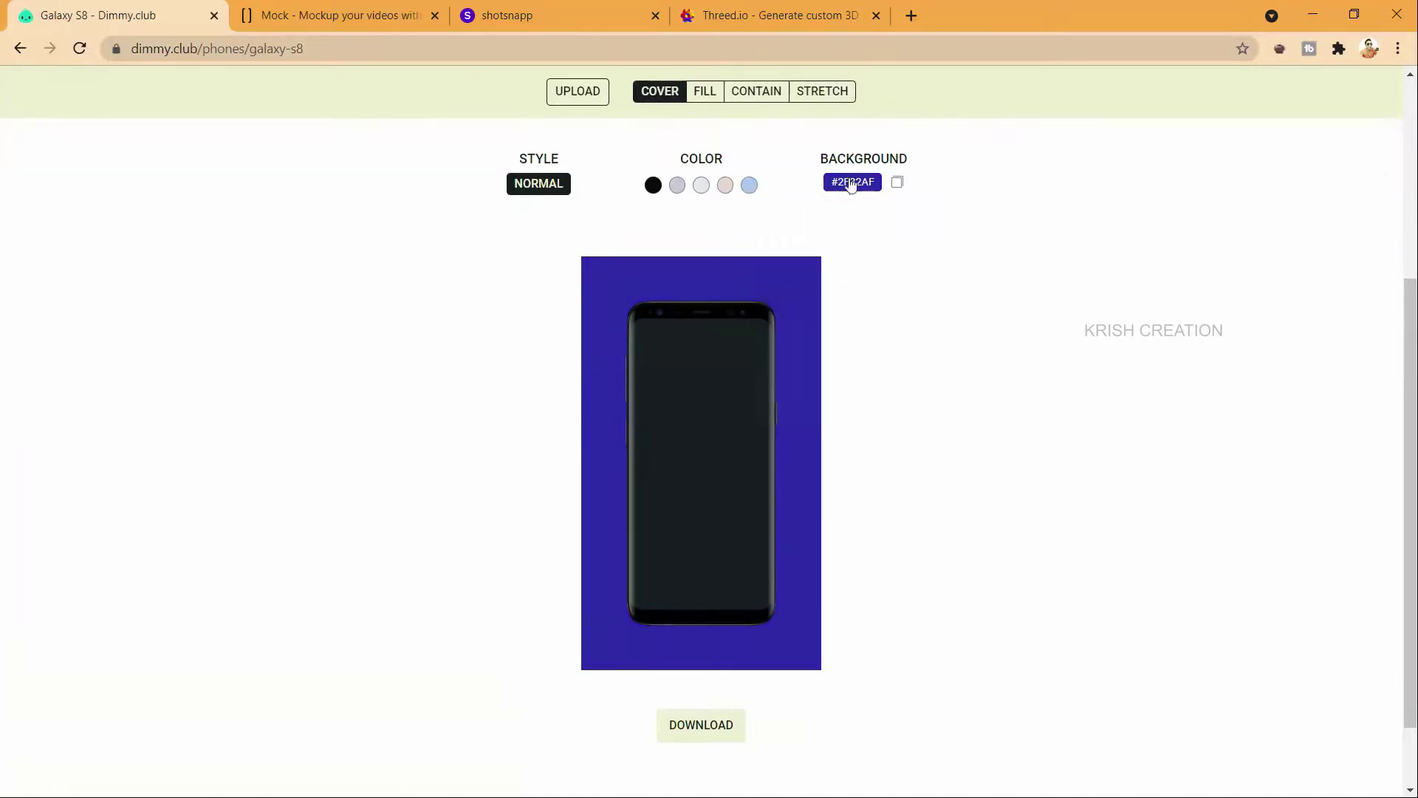
Step: Make the background transparent and give the phone the pale pink frame finish
click(897, 185)
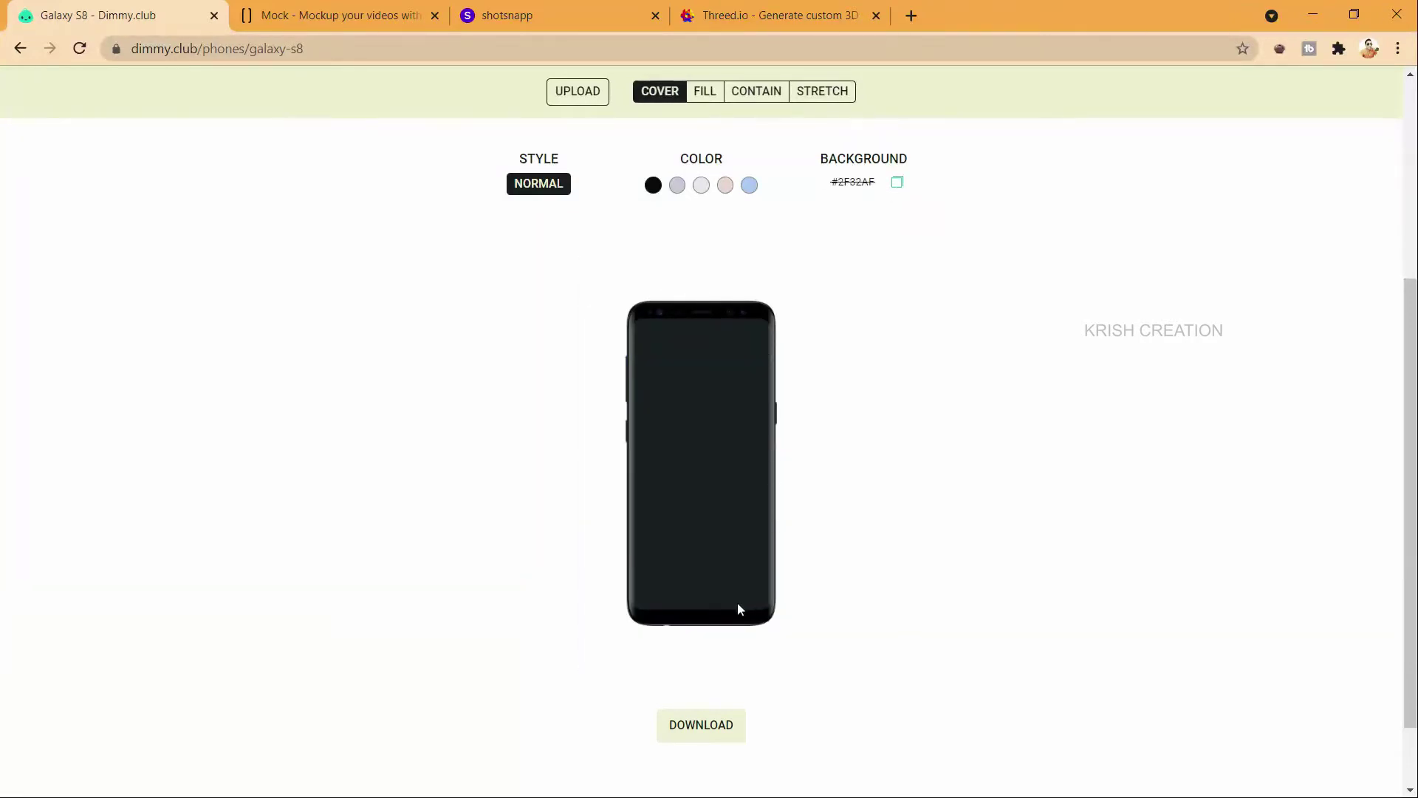
click(750, 186)
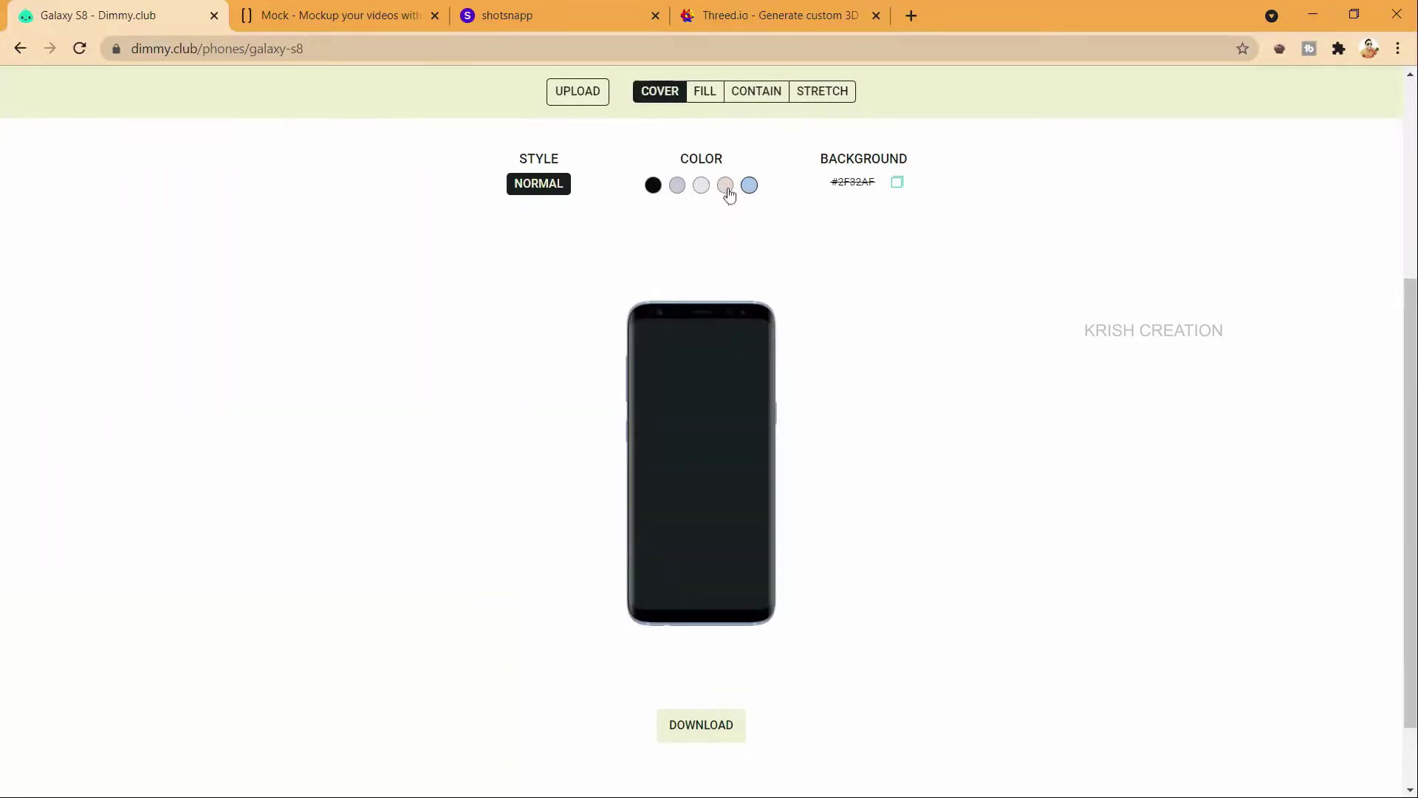
click(729, 193)
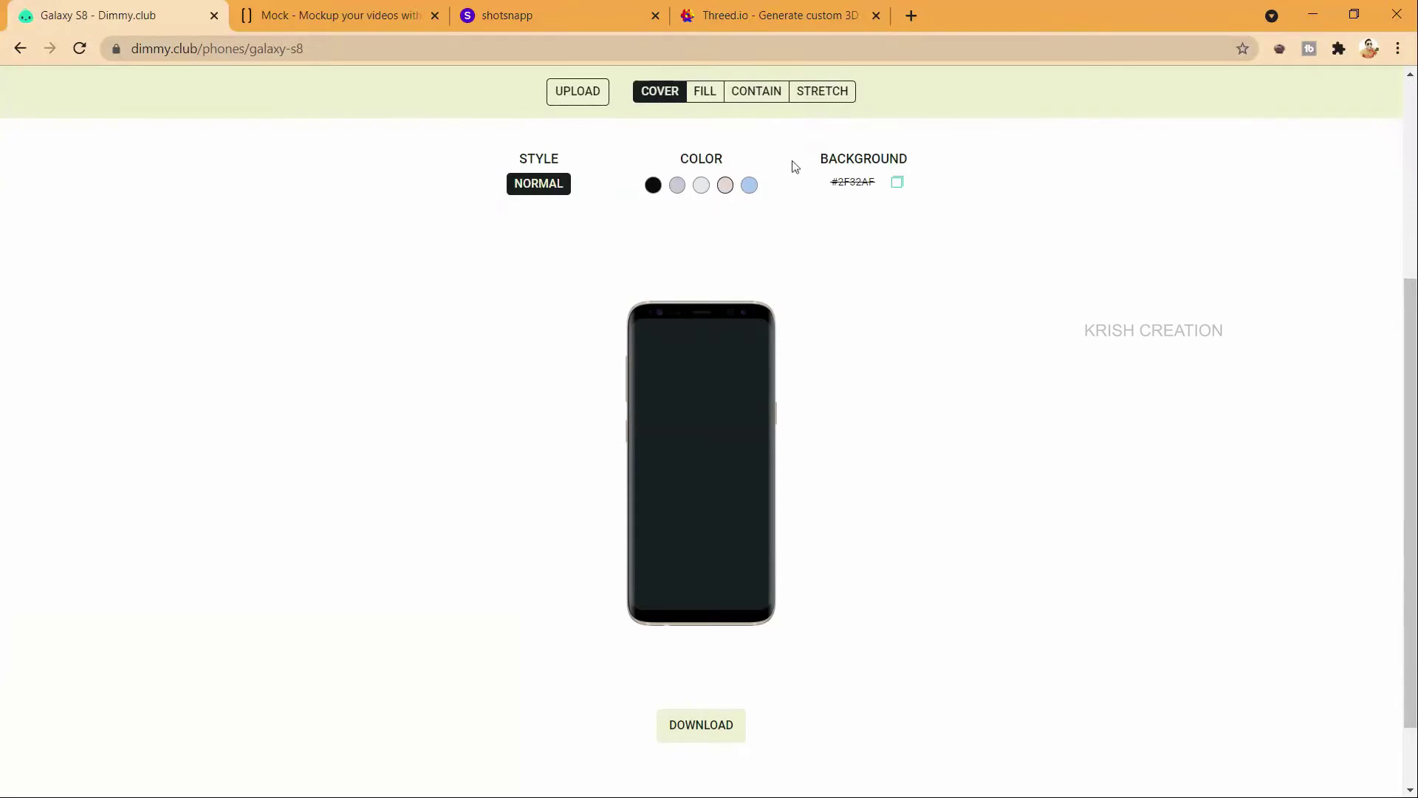
scroll(743, 173, up, 2)
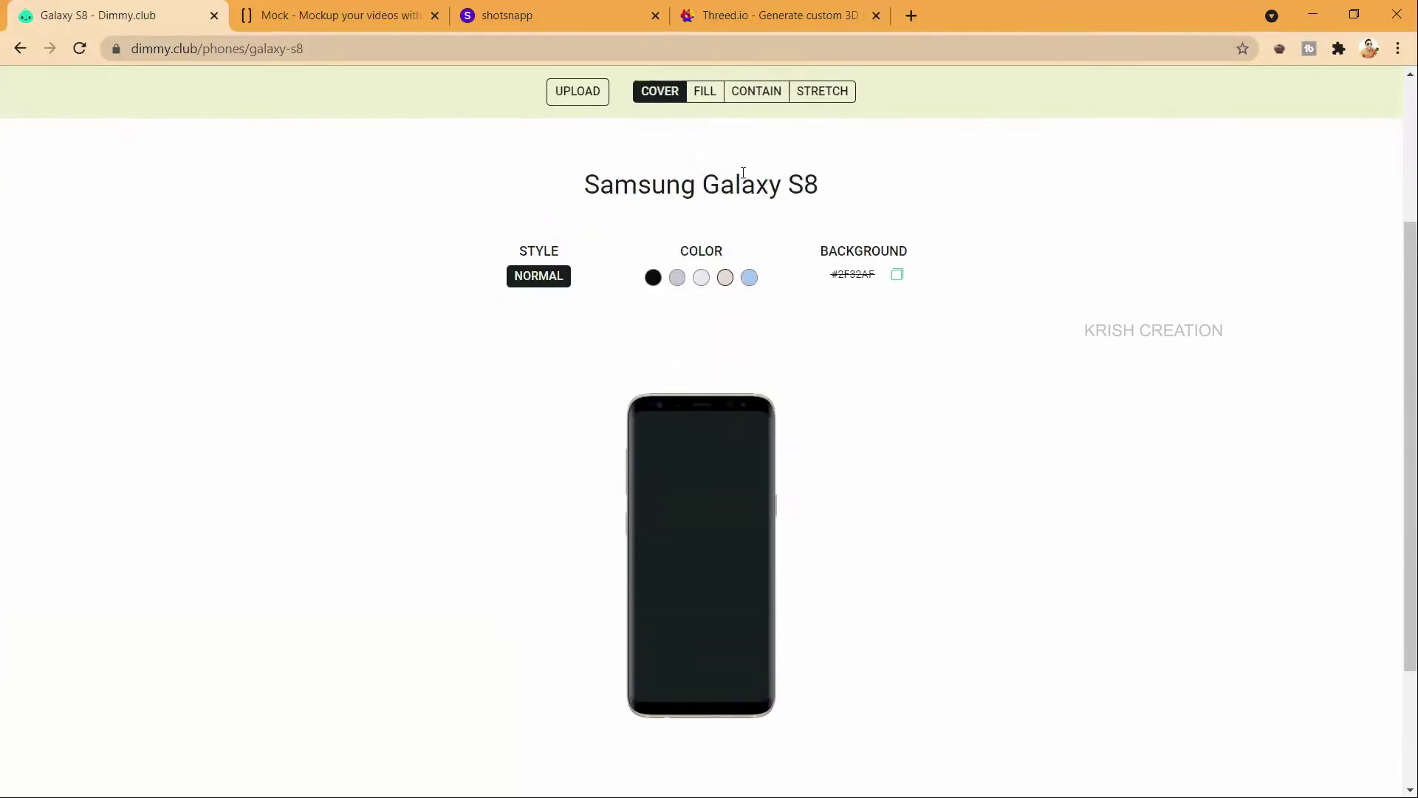
Step: Upload the About@2x screen into the Galaxy S8 mockup
click(582, 94)
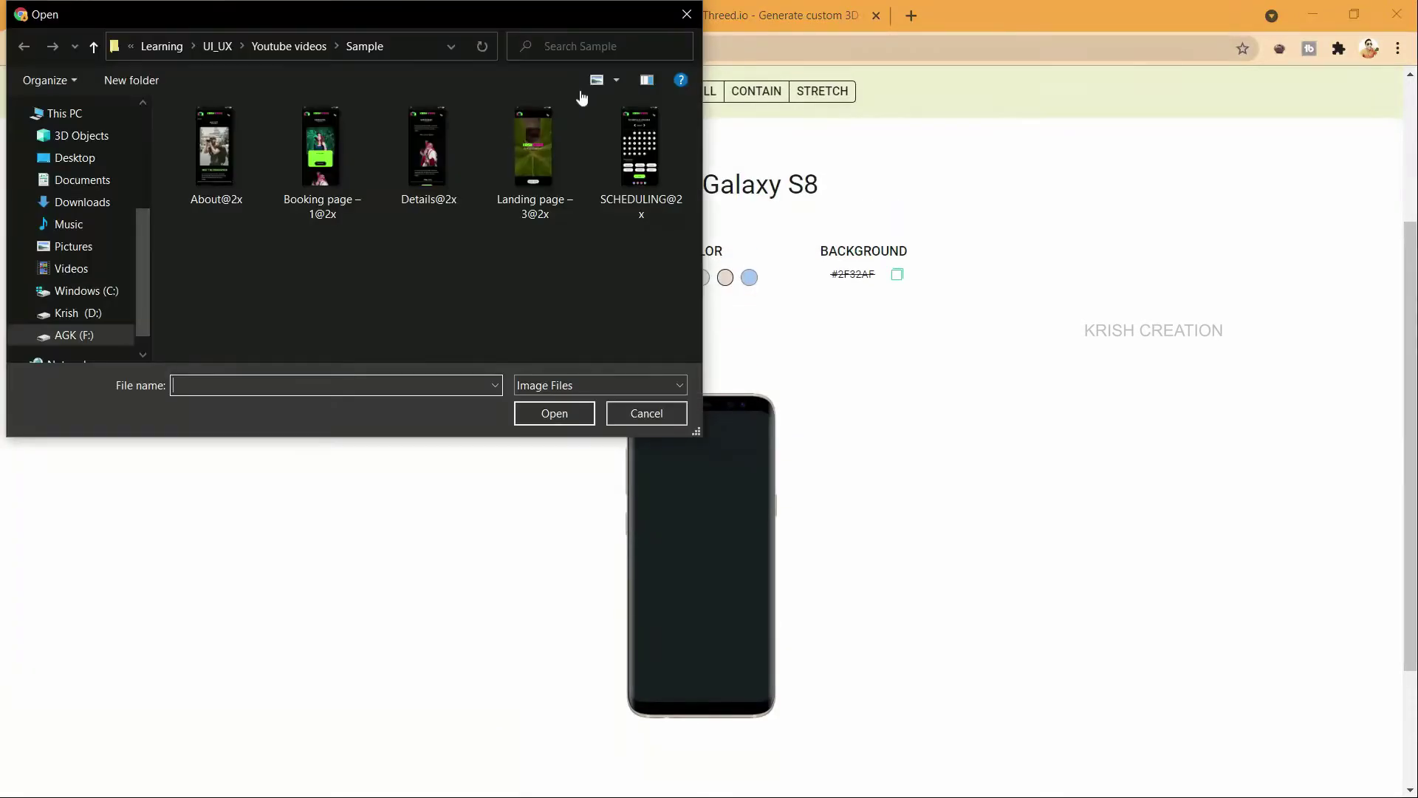
double_click(214, 150)
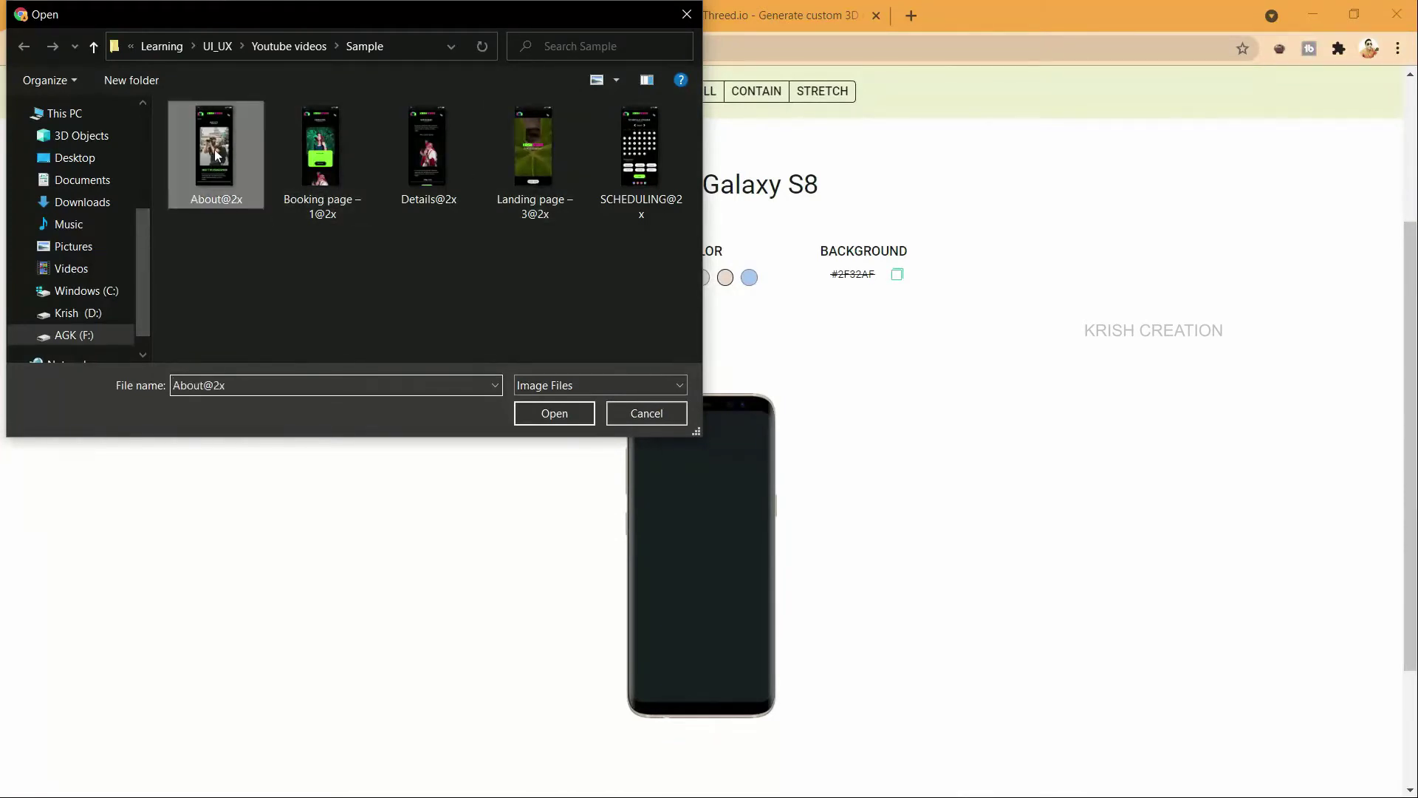
scroll(753, 421, down, 3)
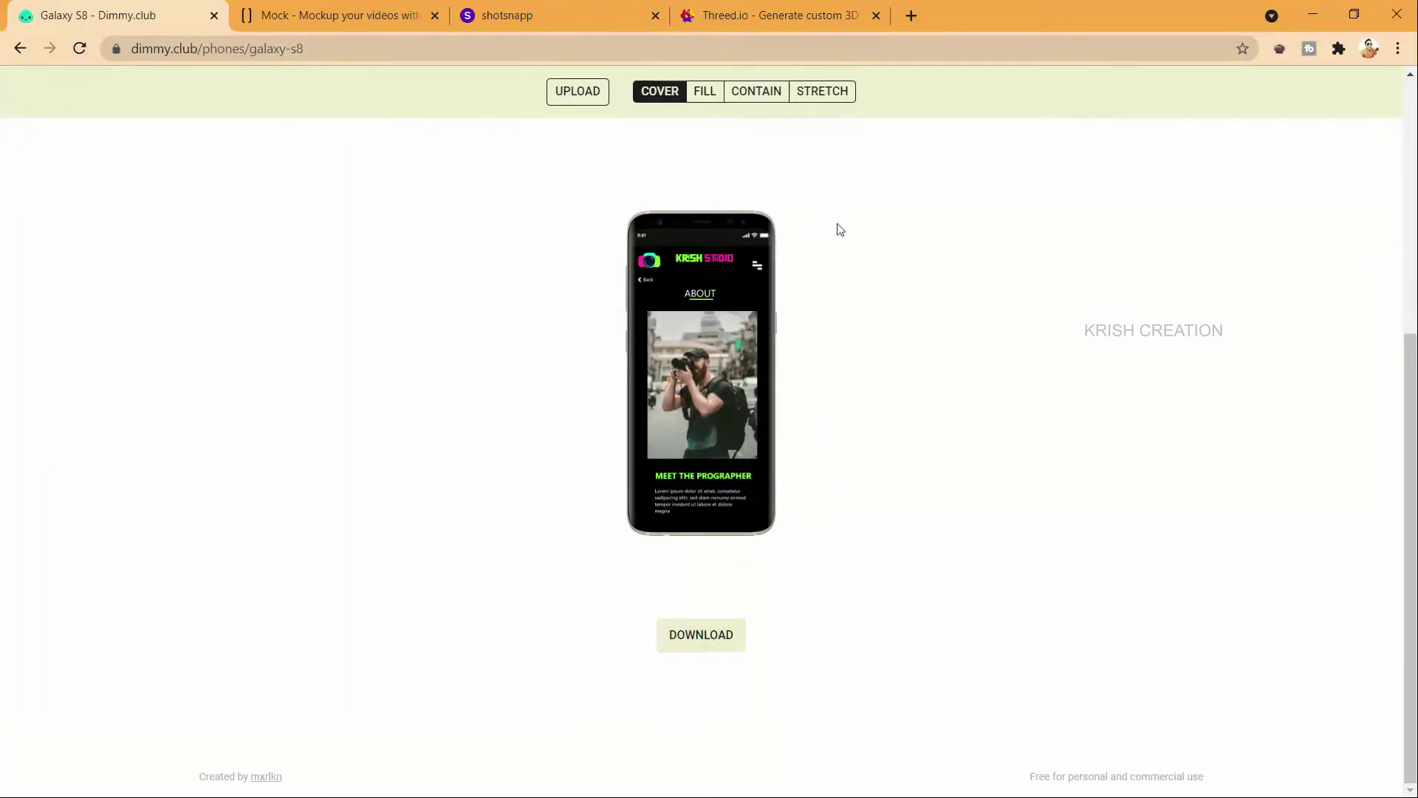
Step: Set the screenshot scaling to Stretch and download the mockup image
click(707, 96)
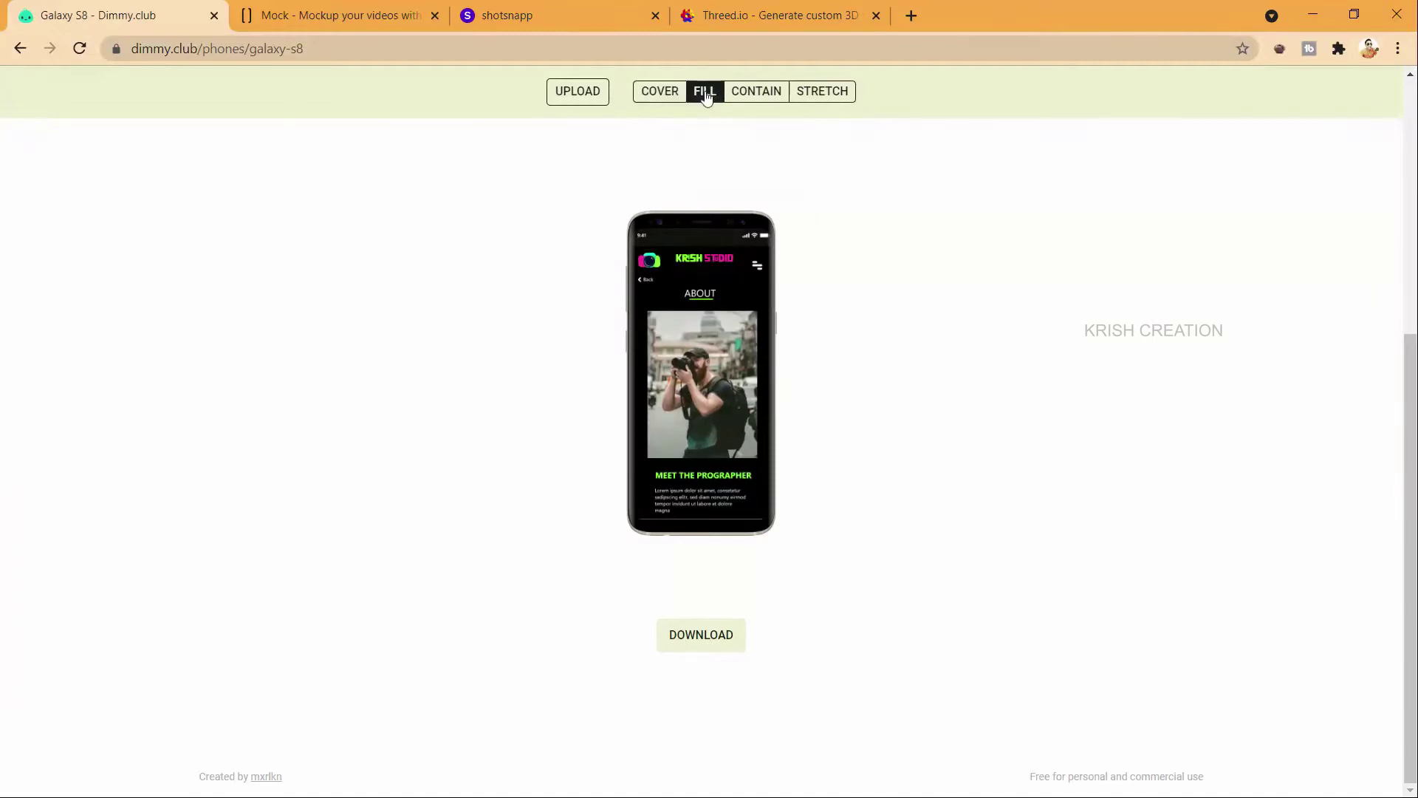
click(743, 94)
scroll(782, 157, up, 3)
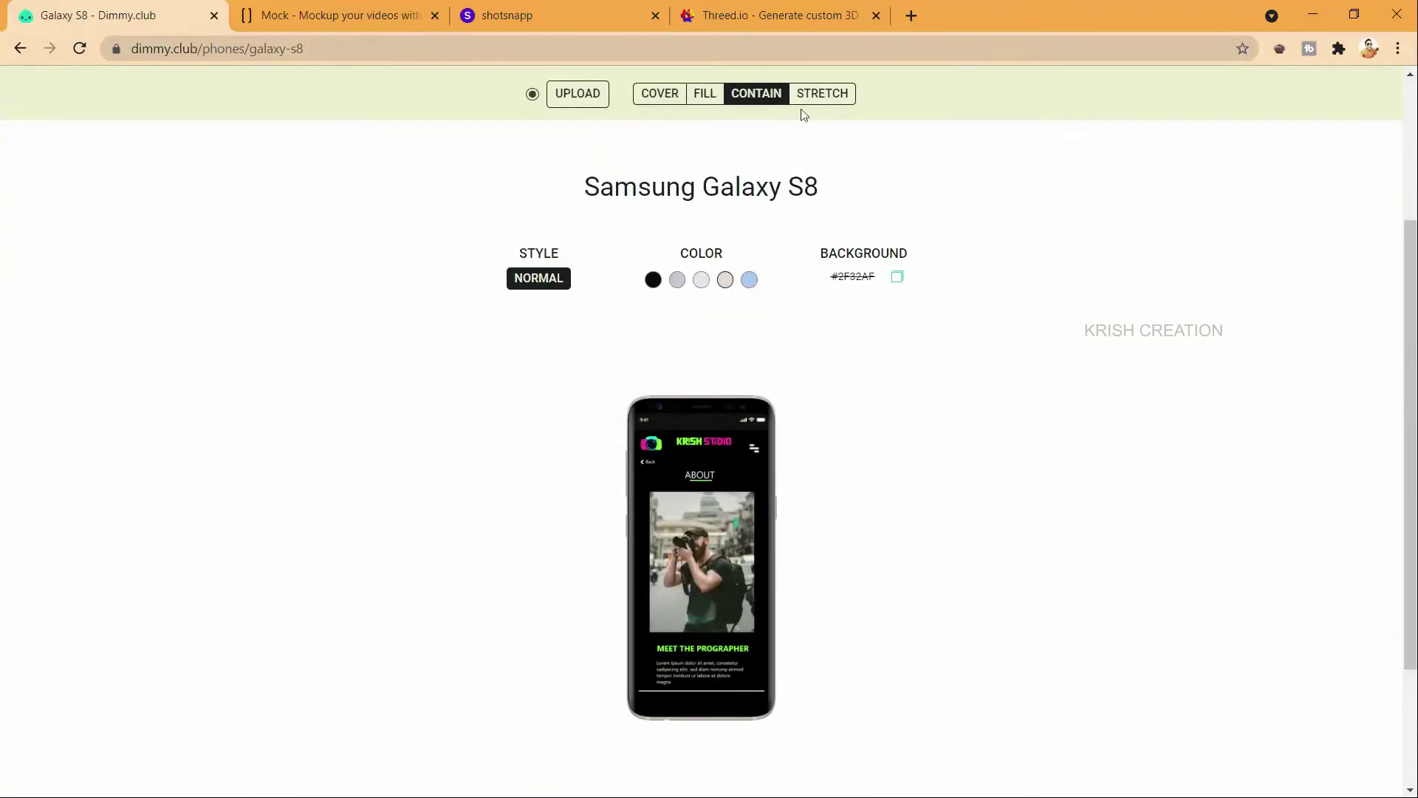
click(817, 94)
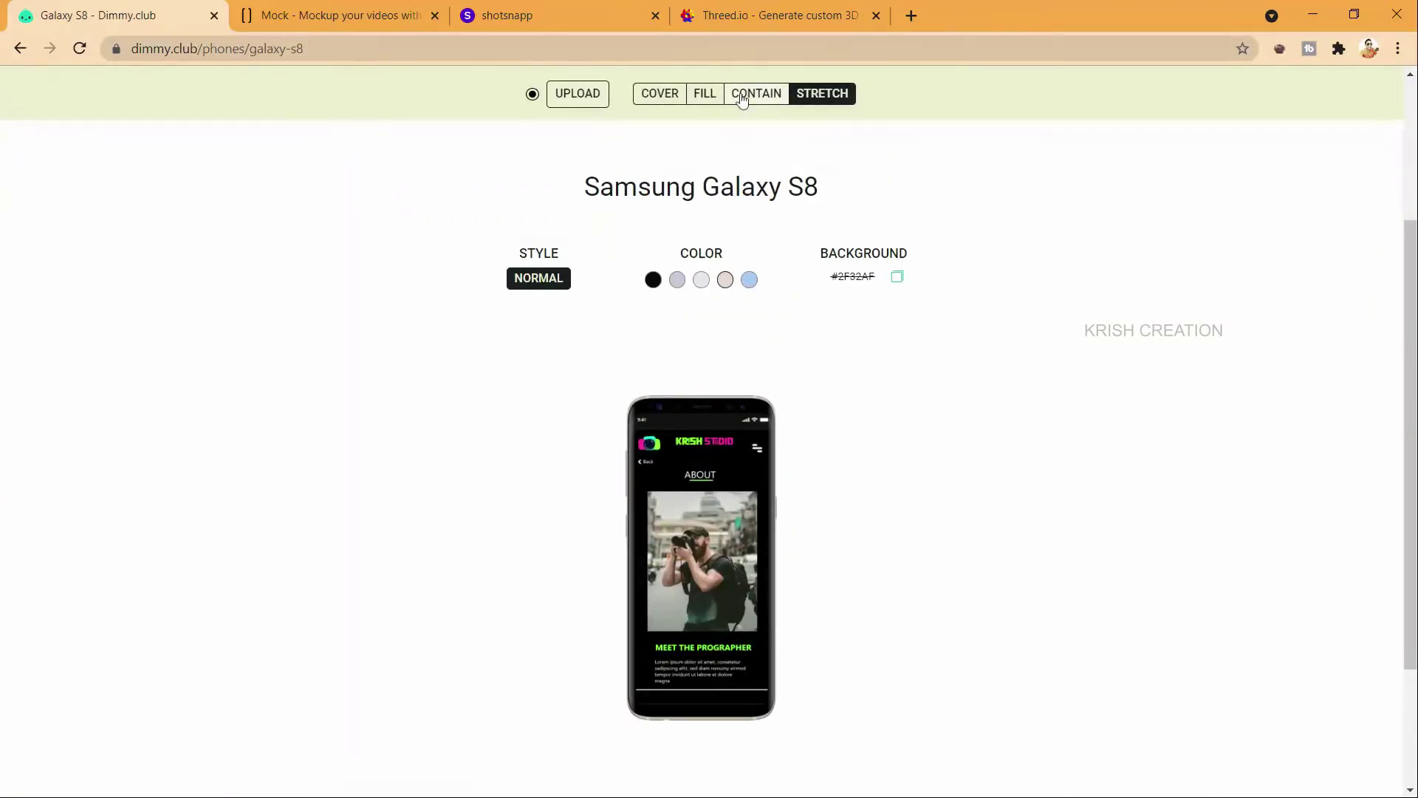
scroll(766, 300, down, 3)
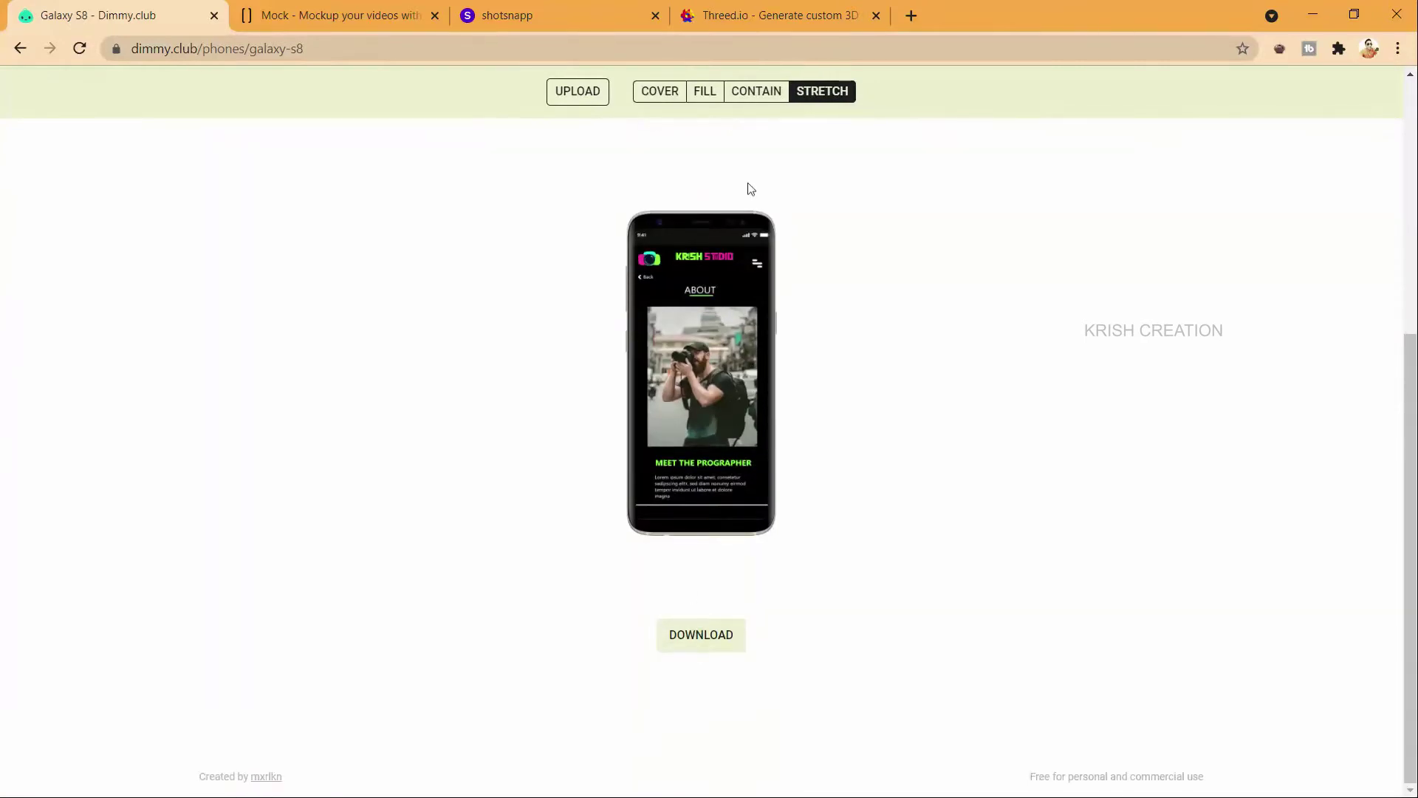
click(709, 640)
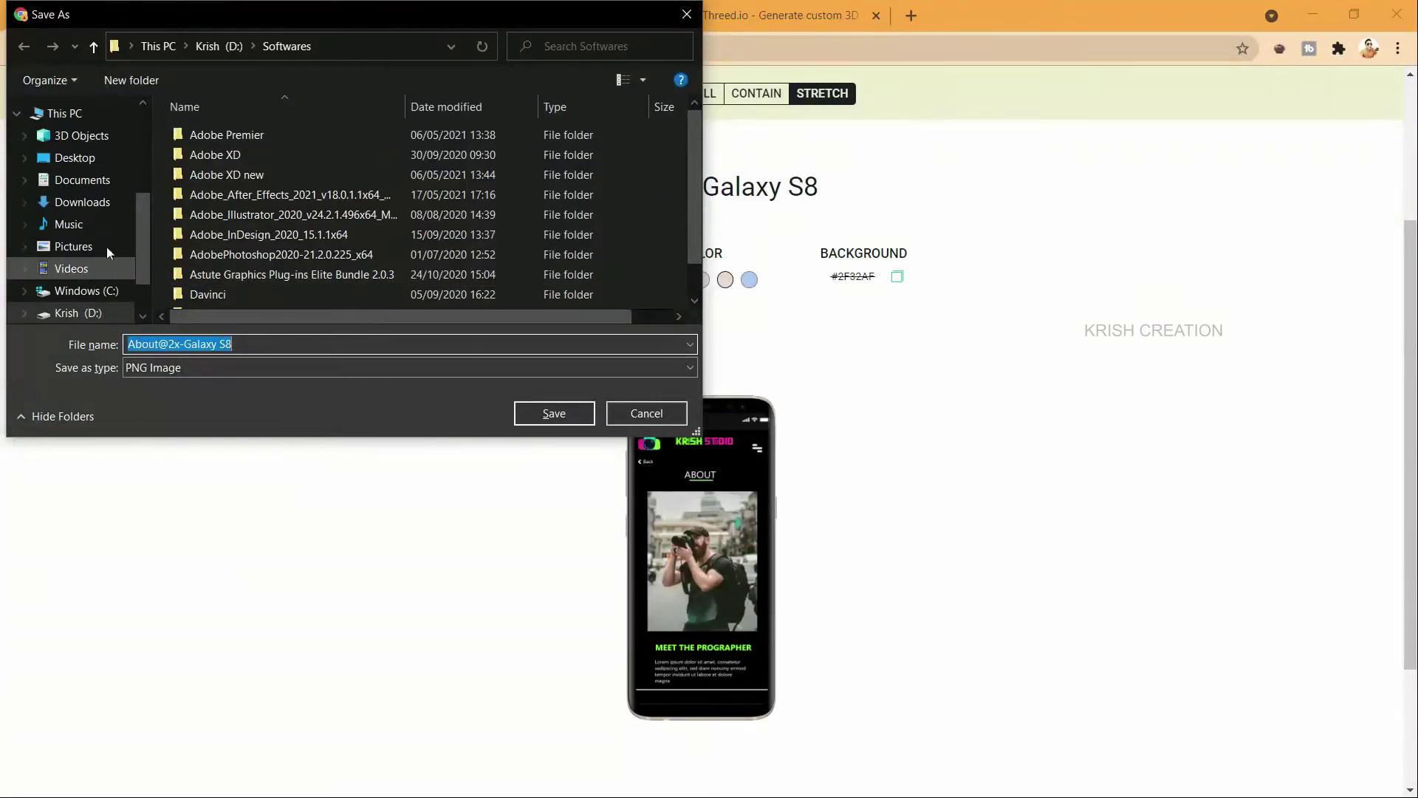
Step: Save About@2x-Galaxy S8 PNG into AGK (F:) > Learning > UI_UX > Youtube videos > Sample
scroll(103, 273, down, 1)
click(82, 286)
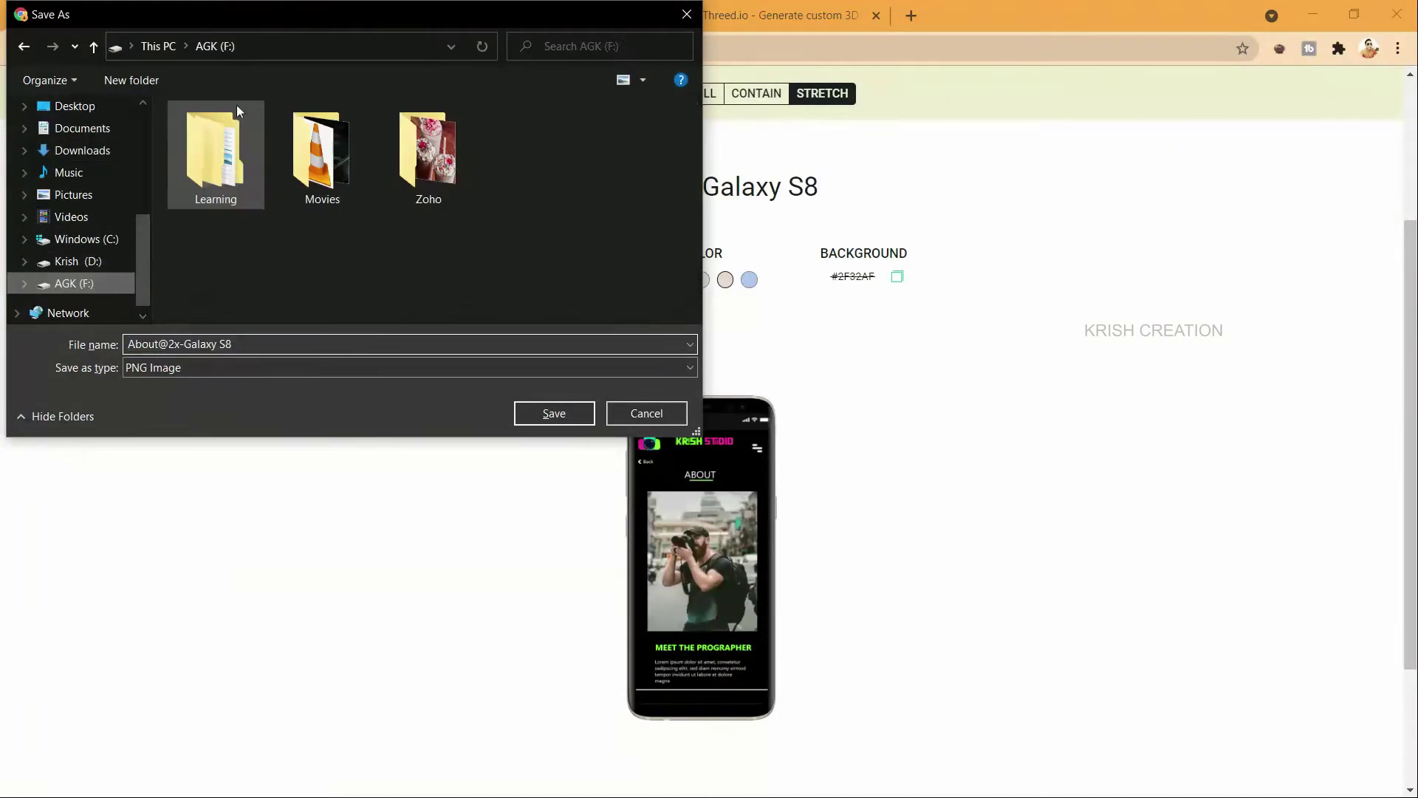
double_click(214, 159)
double_click(242, 275)
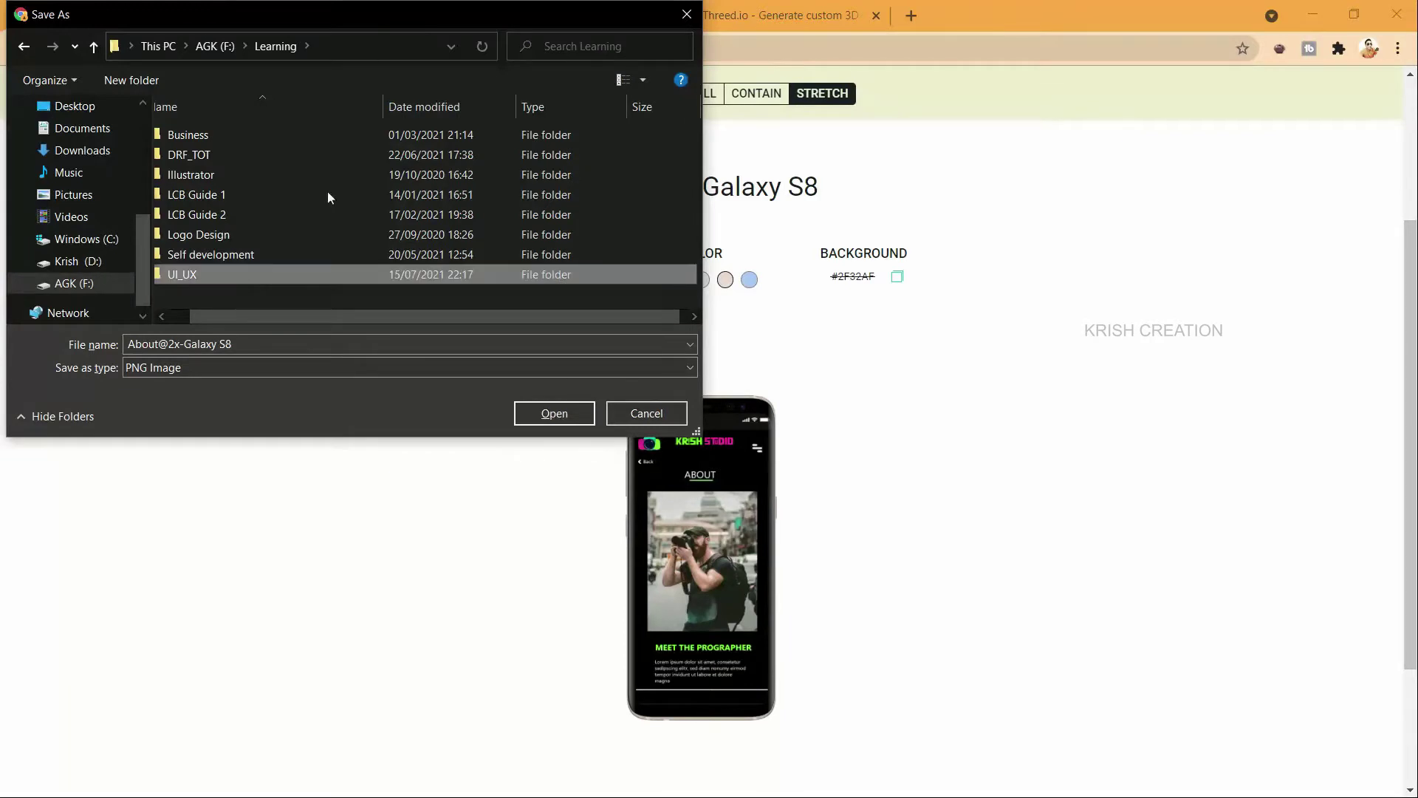
scroll(248, 281, down, 1)
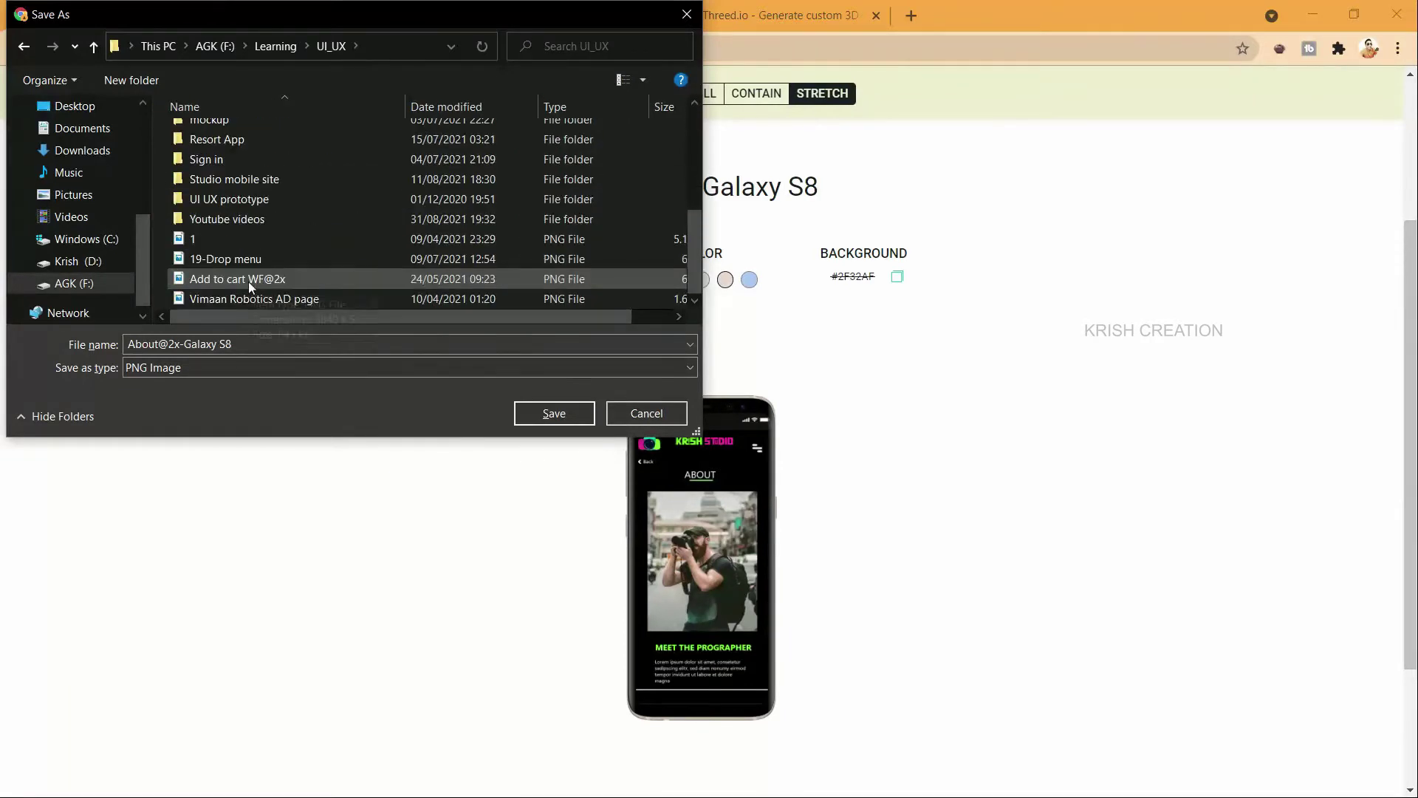
double_click(242, 217)
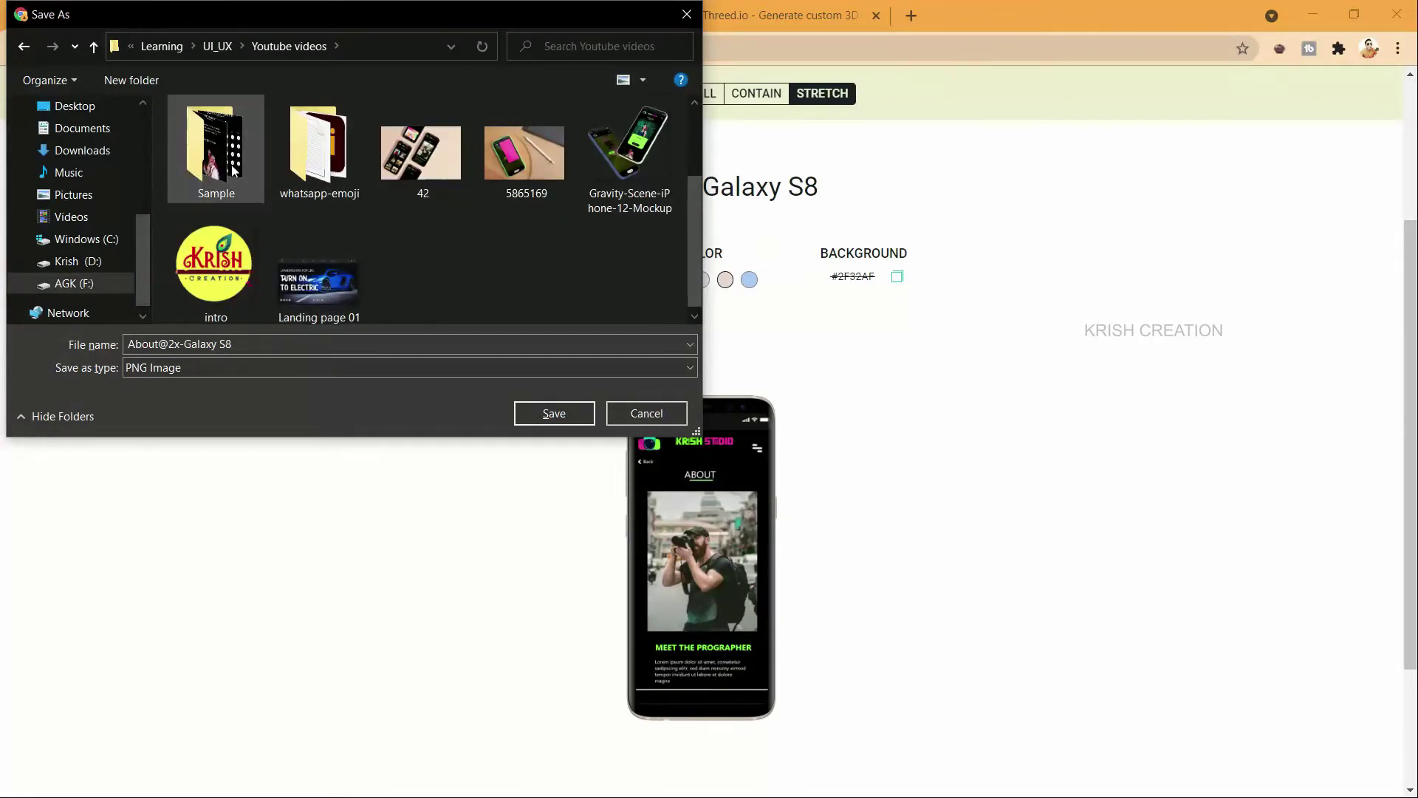
click(227, 168)
double_click(227, 169)
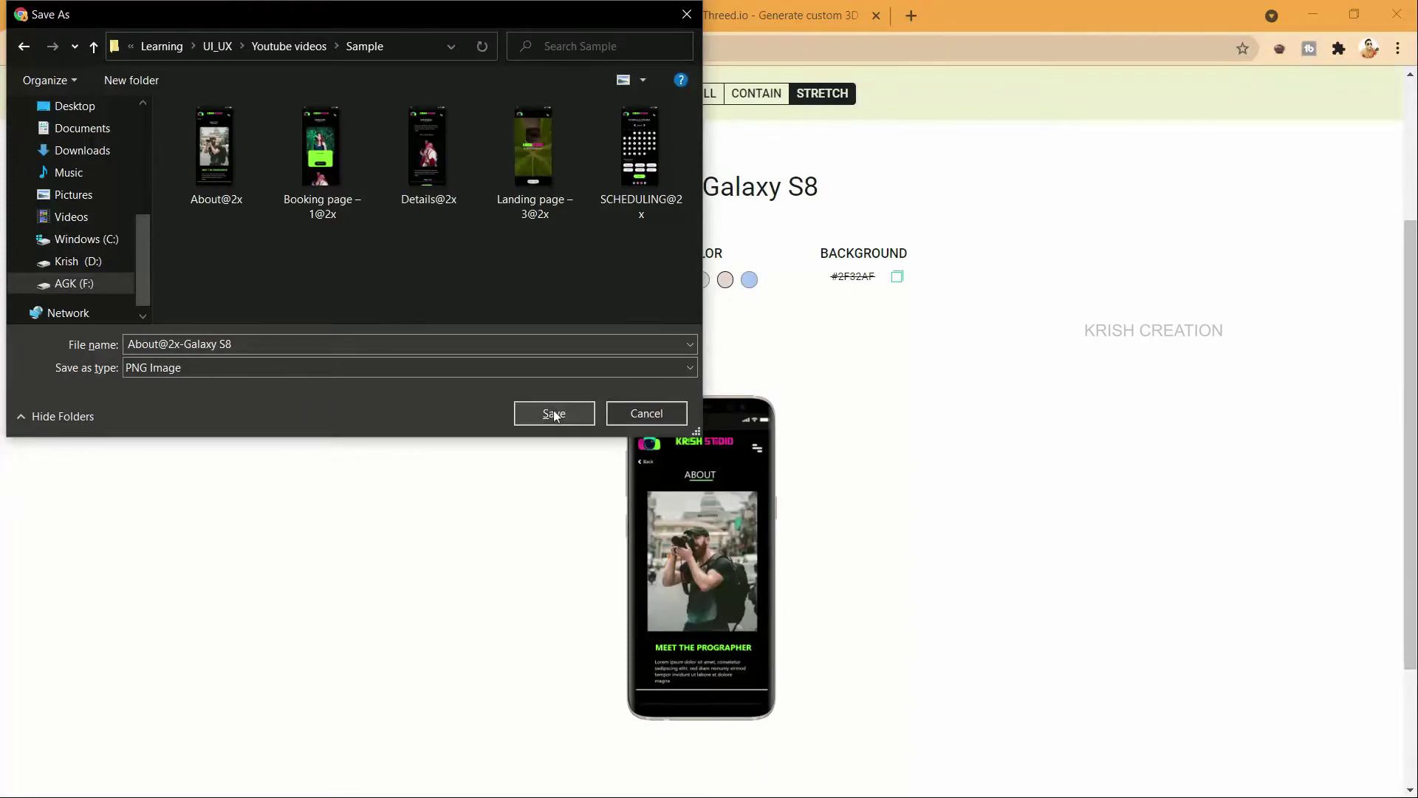
click(554, 414)
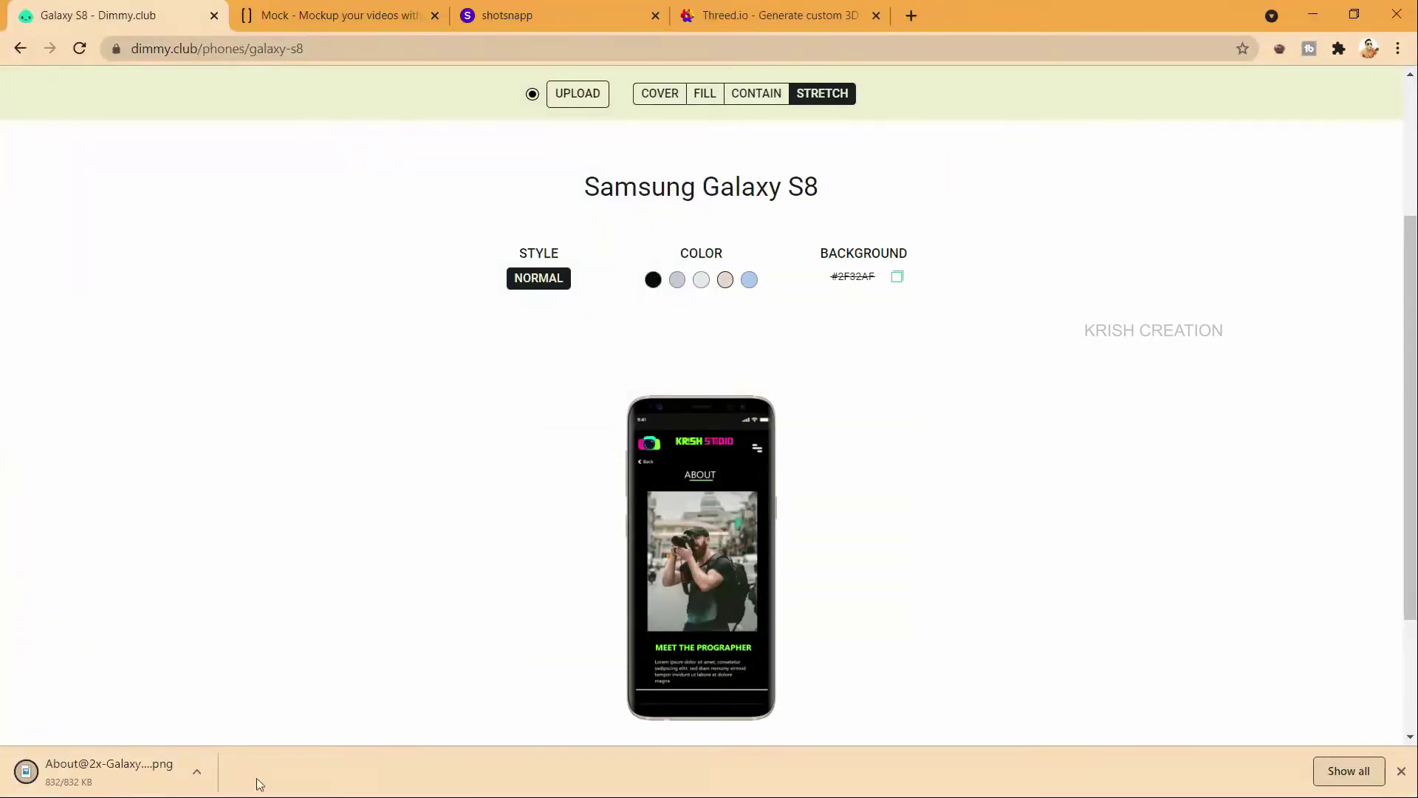
key(alt+Tab)
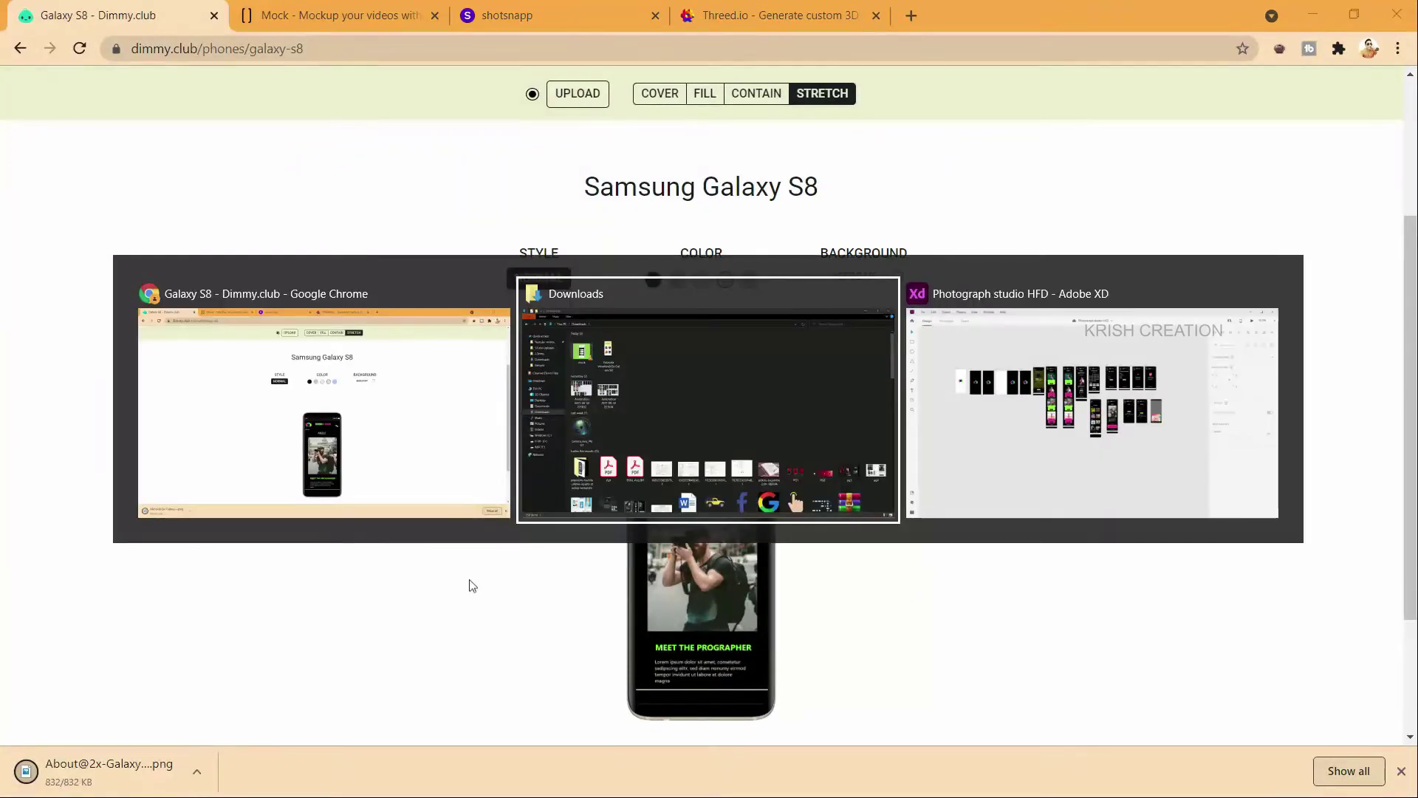
click(17, 62)
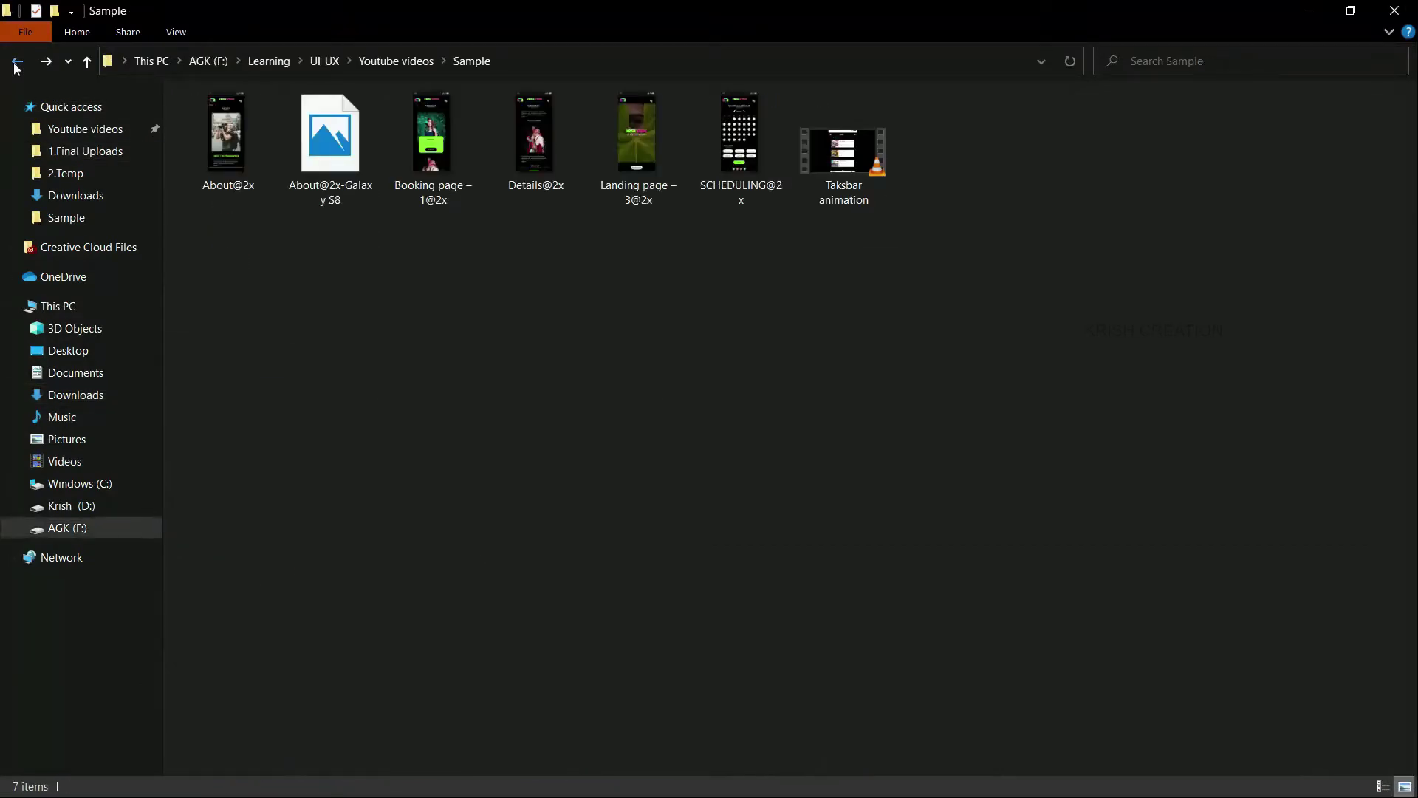
click(329, 142)
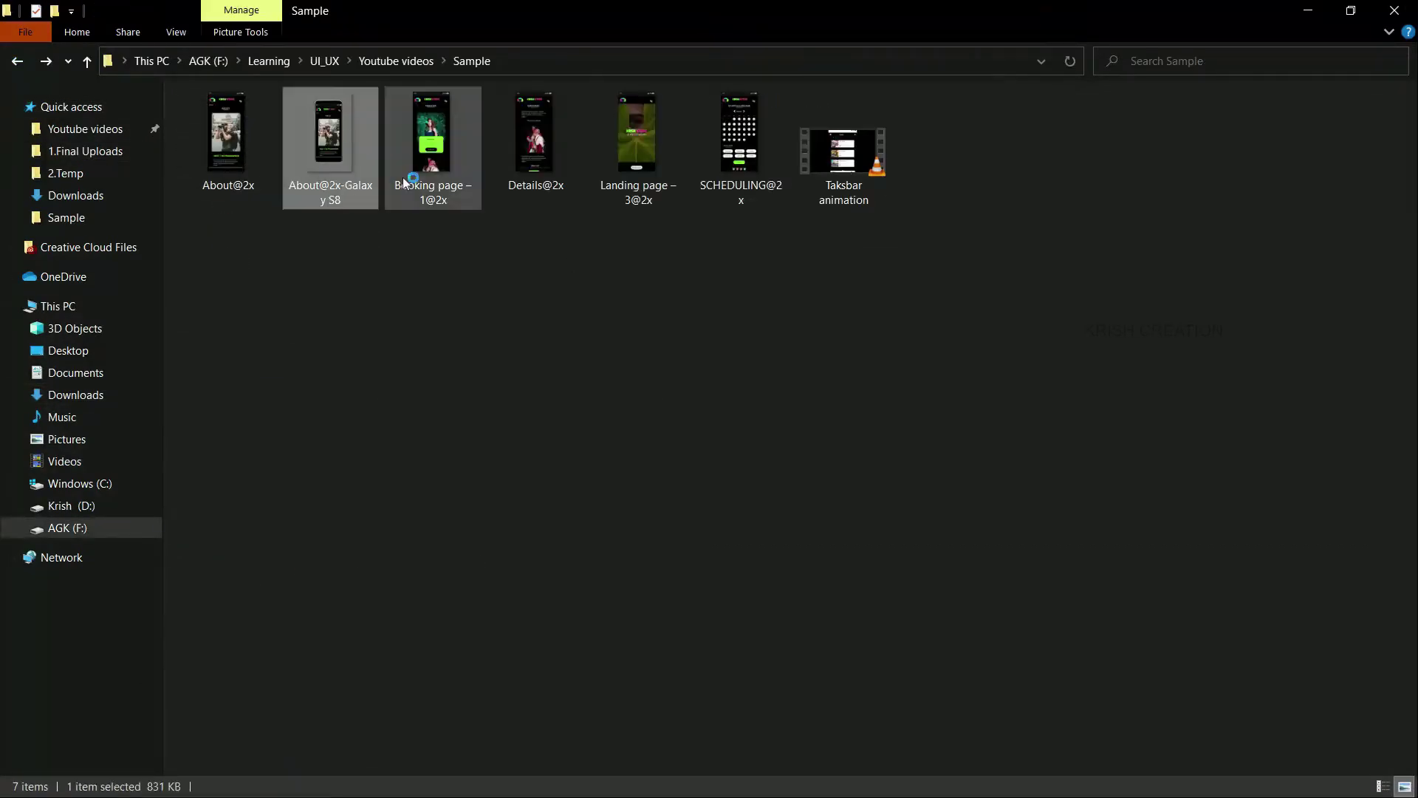
double_click(308, 131)
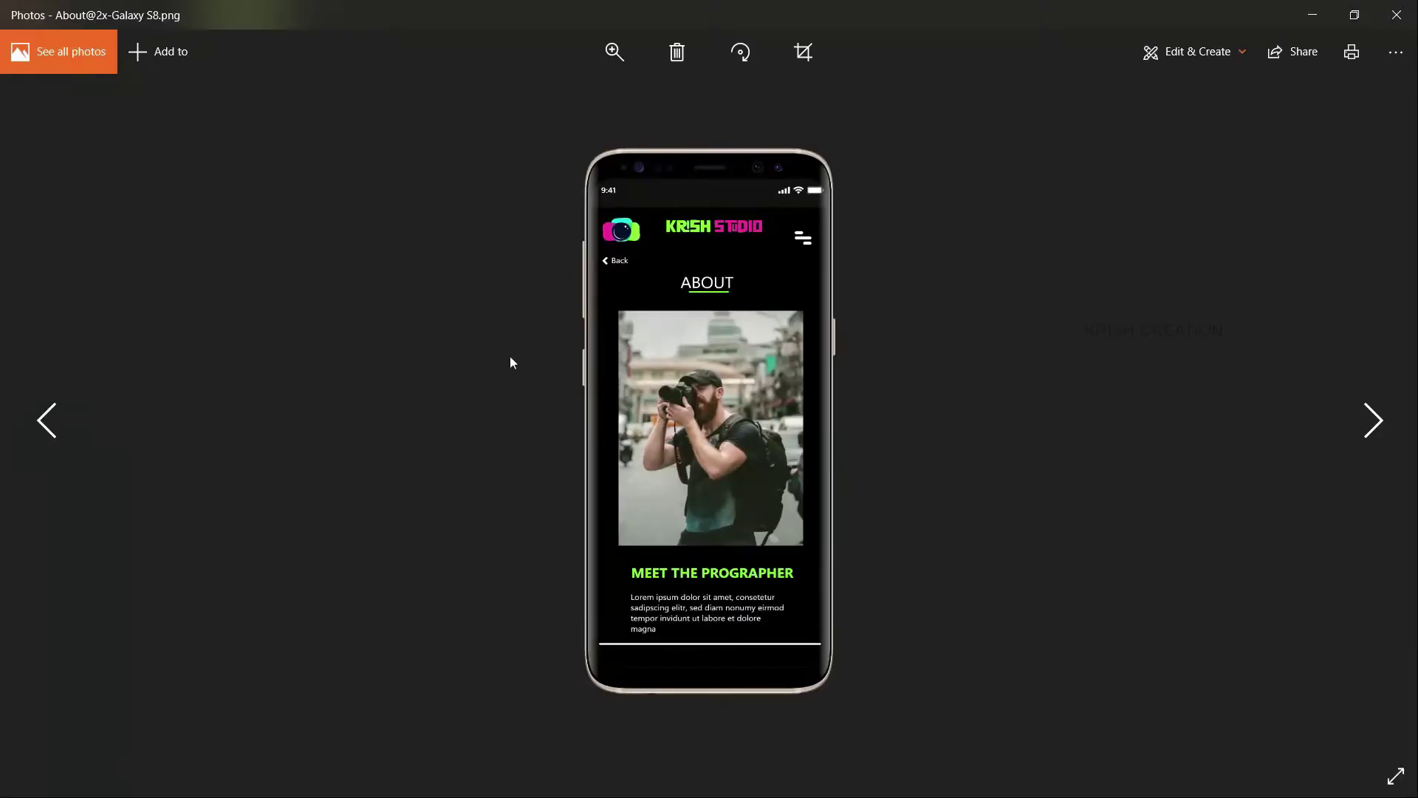
click(1397, 16)
key(alt+Tab)
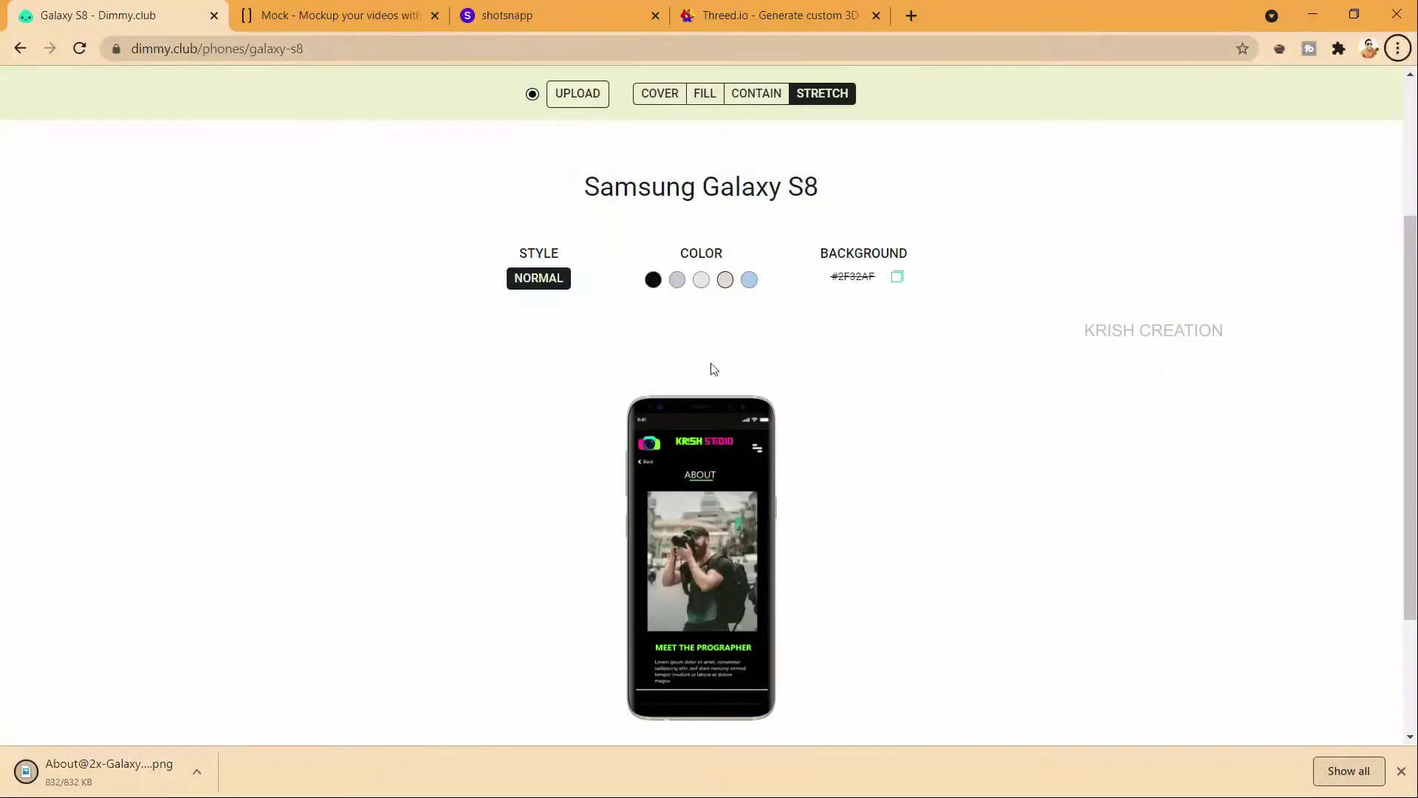
Step: Leave the mock.video page and bring the Sample folder window forward
scroll(680, 401, down, 3)
scroll(760, 403, up, 6)
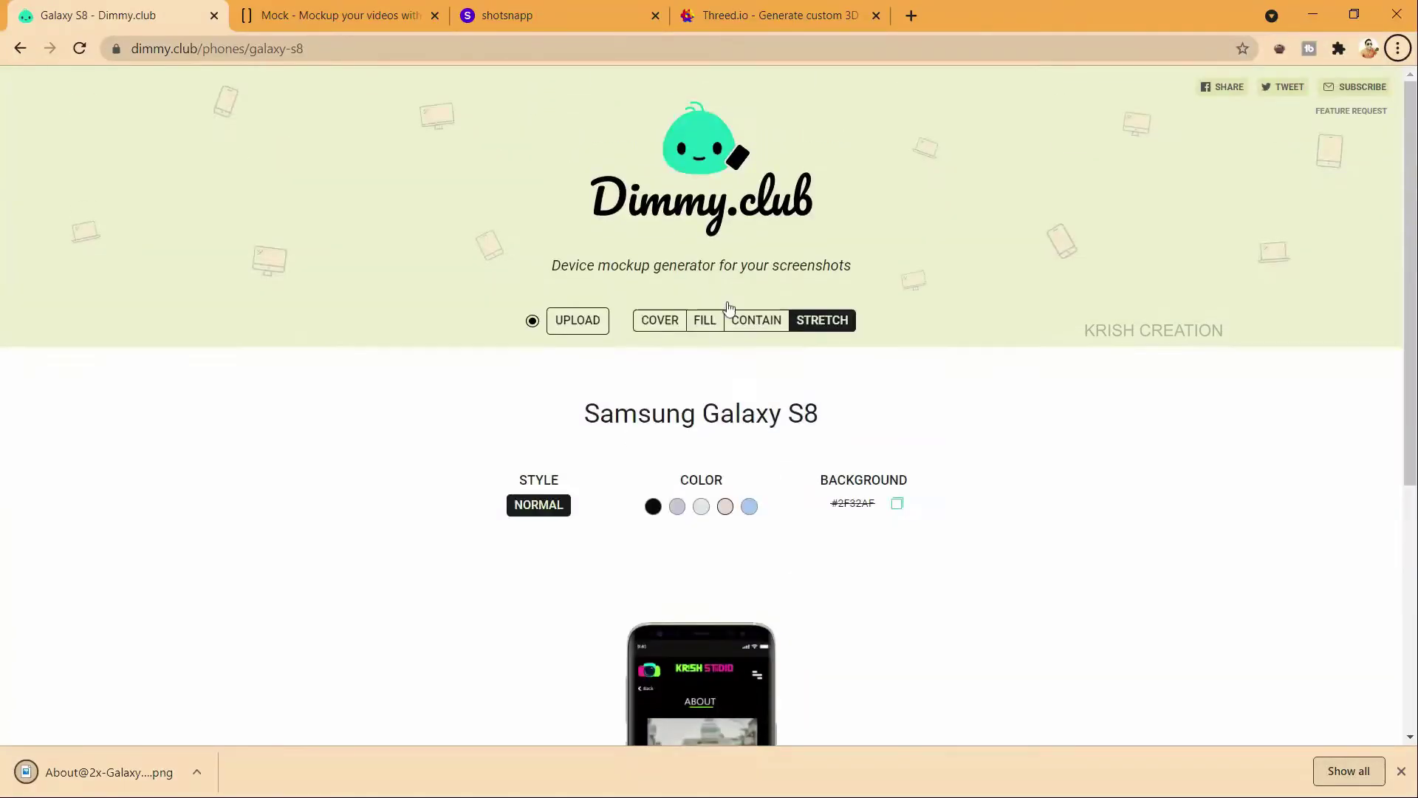
click(330, 17)
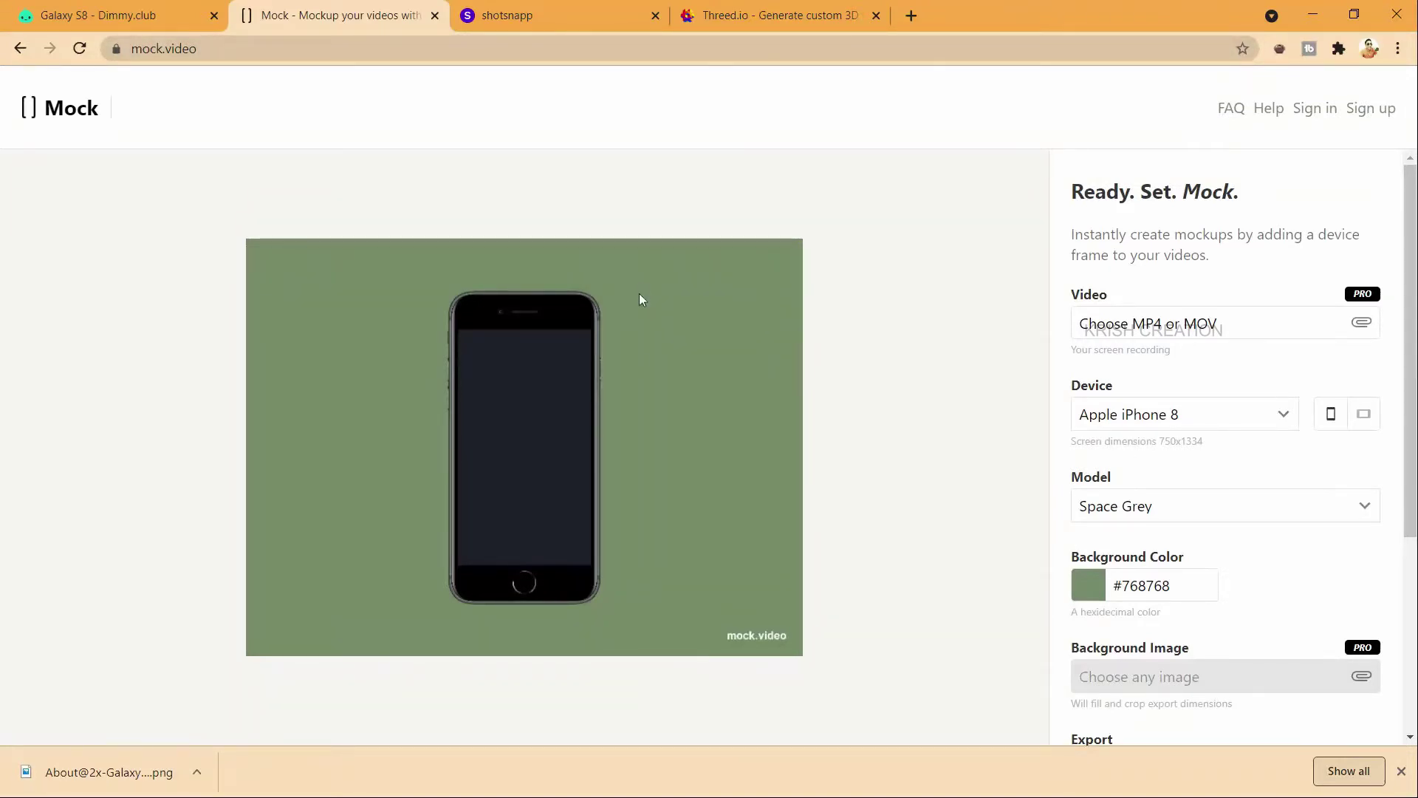
key(alt+Tab)
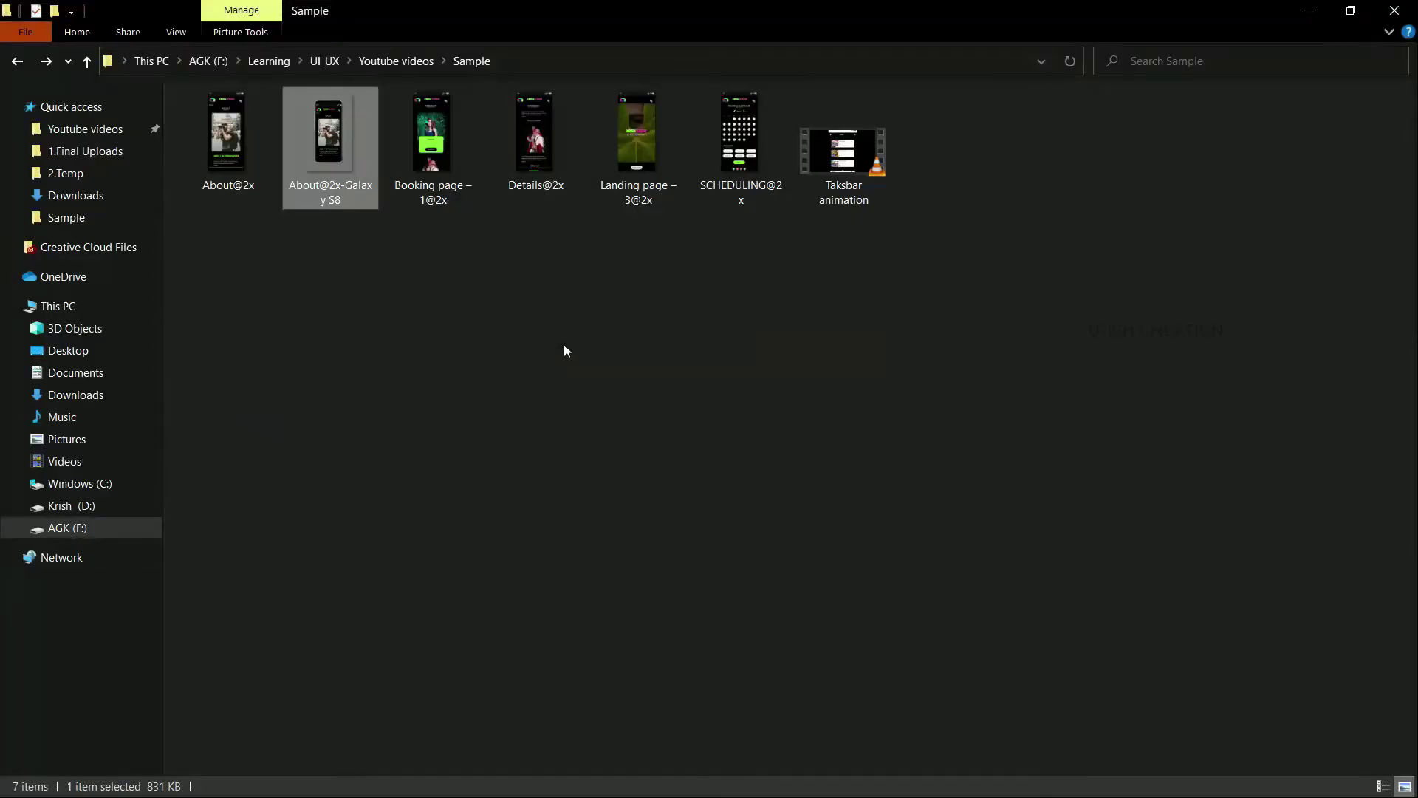
Step: Select the first splash-screen artboard in the Photograph studio HFD design
key(alt+Tab)
key(Tab)
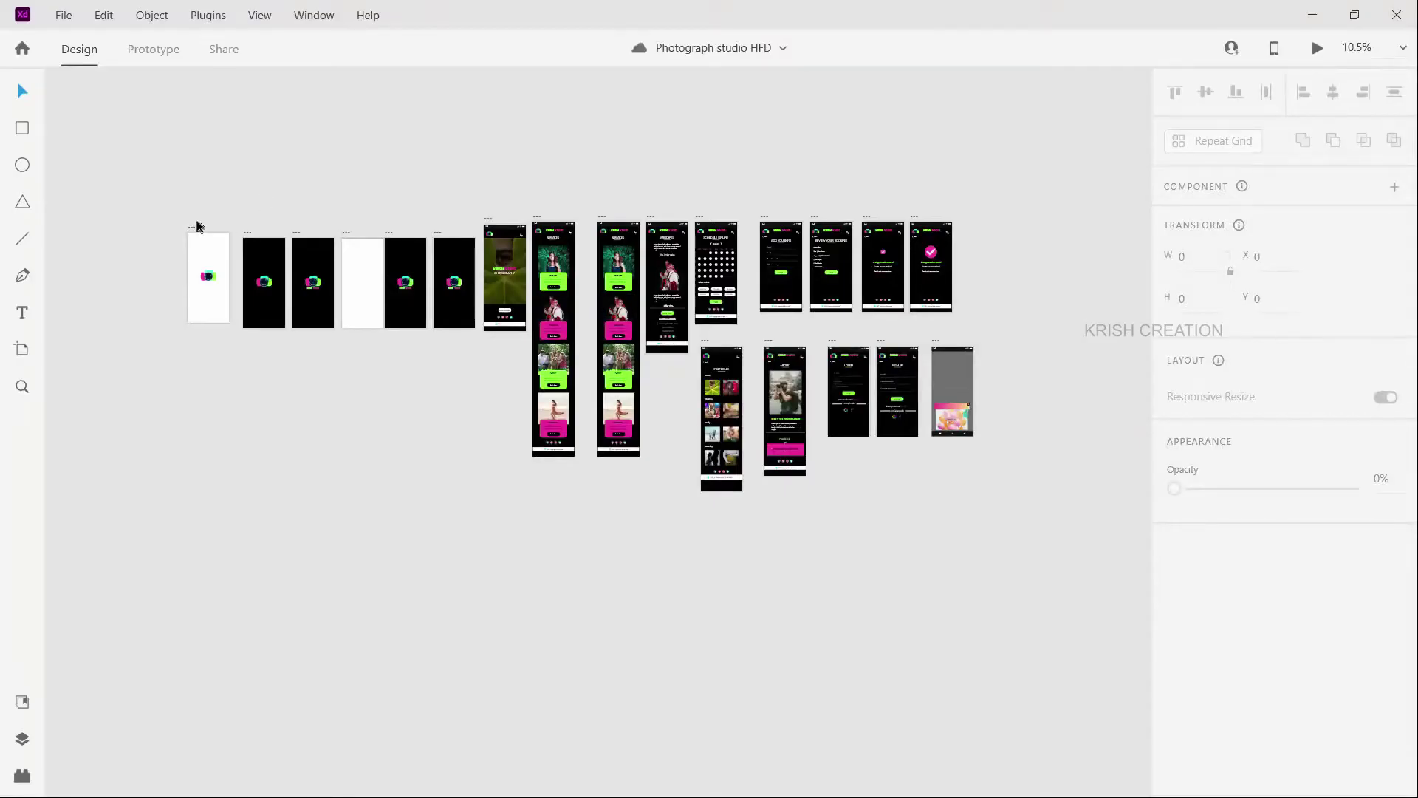
click(209, 251)
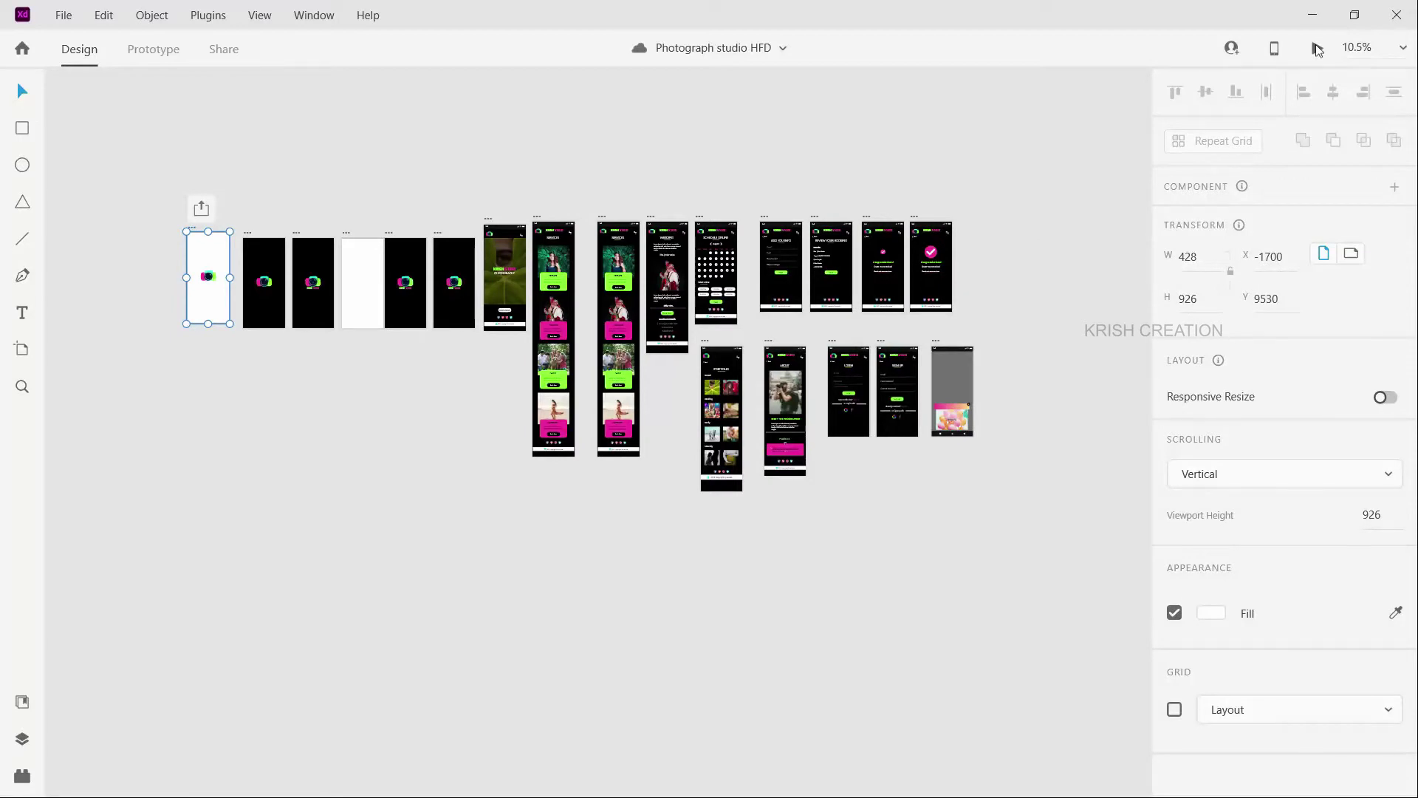
Step: Desktop-preview the prototype through to the KRISH STUDIO home screen, then close it
click(1314, 48)
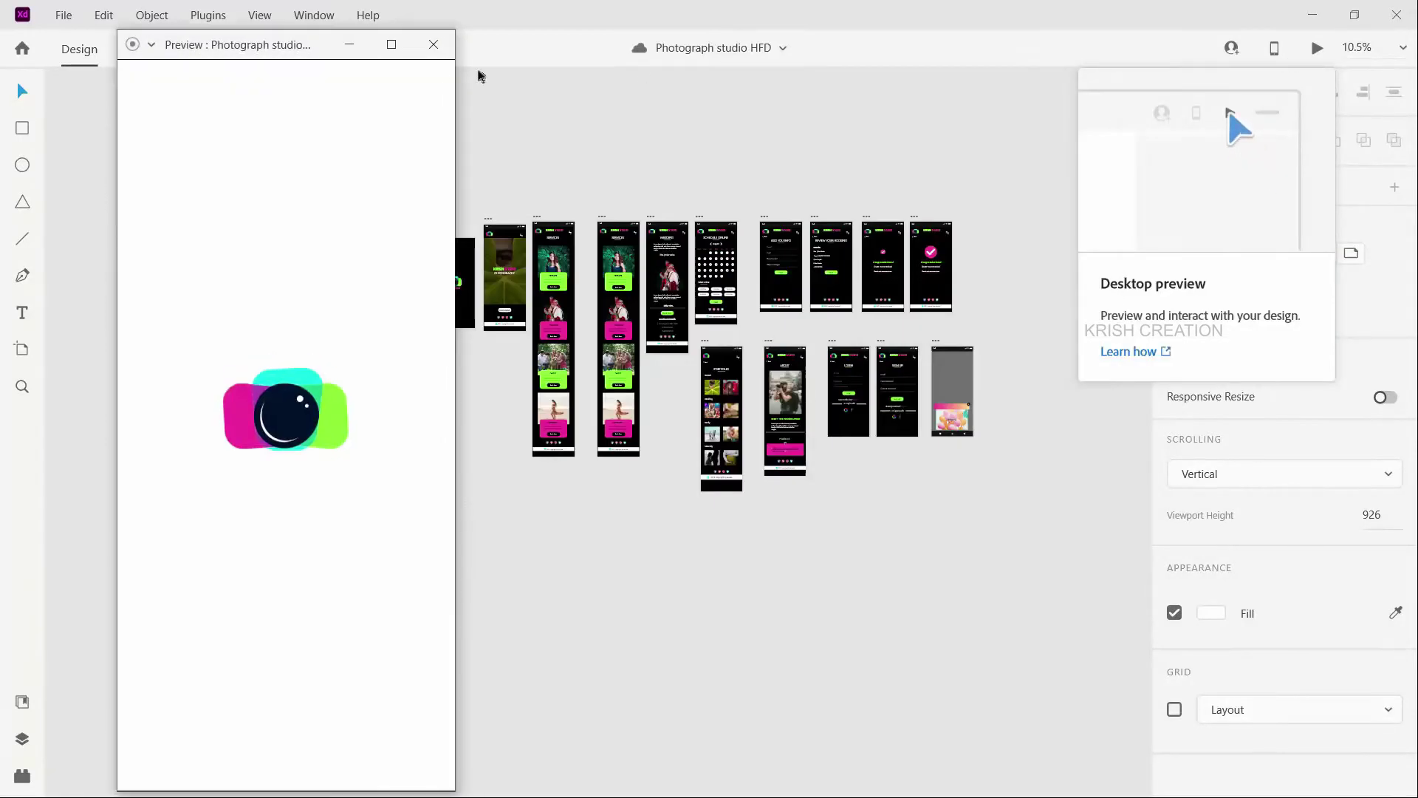
drag(286, 57, 324, 54)
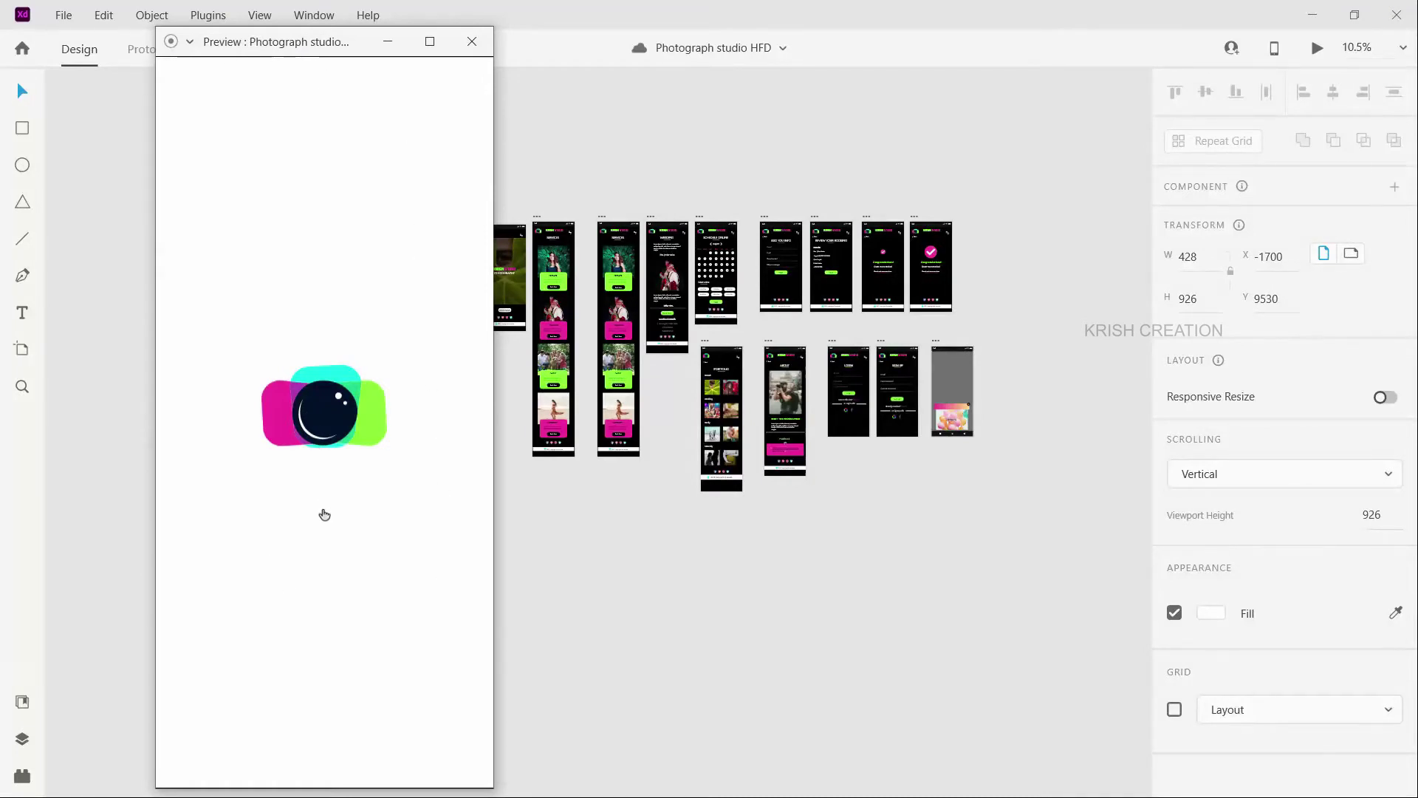
click(324, 514)
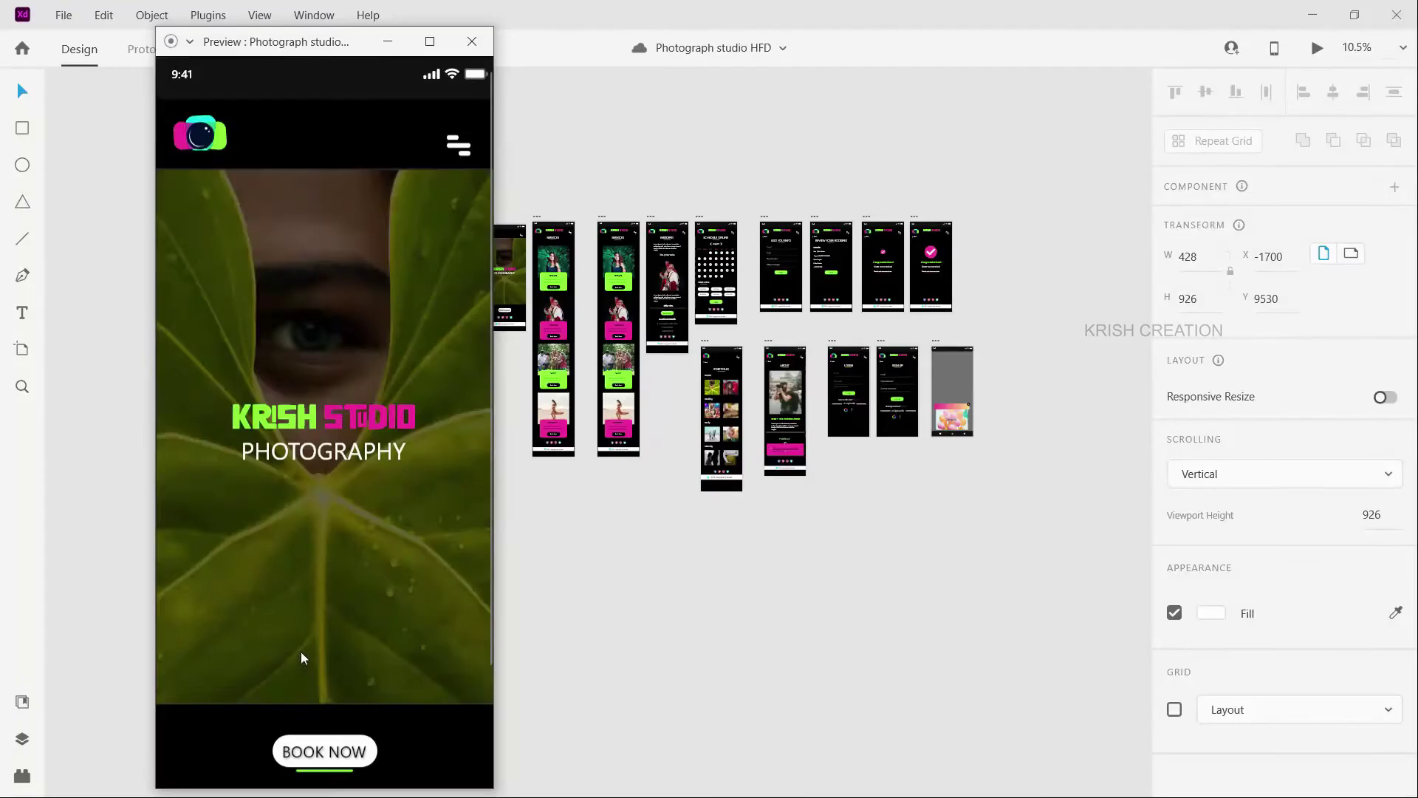
click(472, 42)
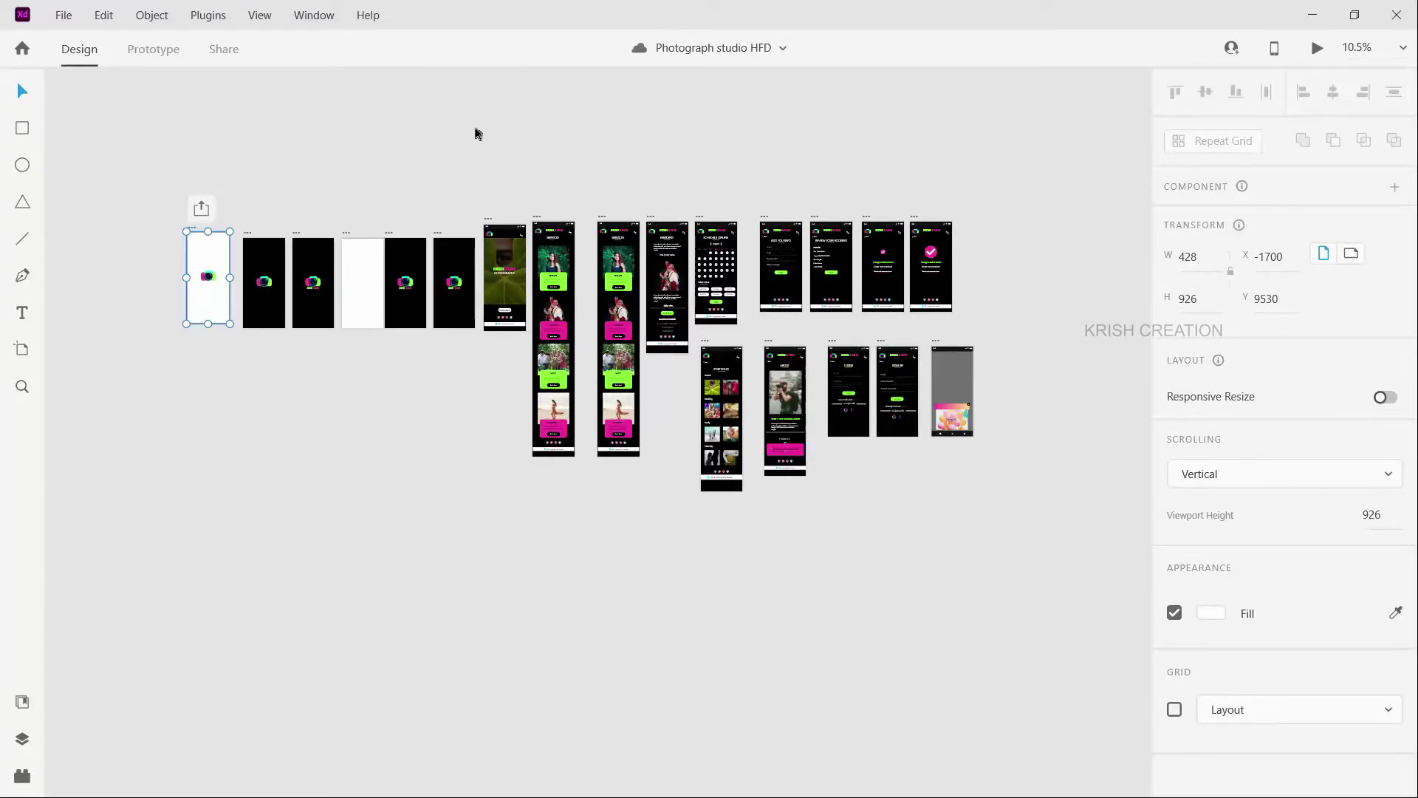
key(alt+Tab)
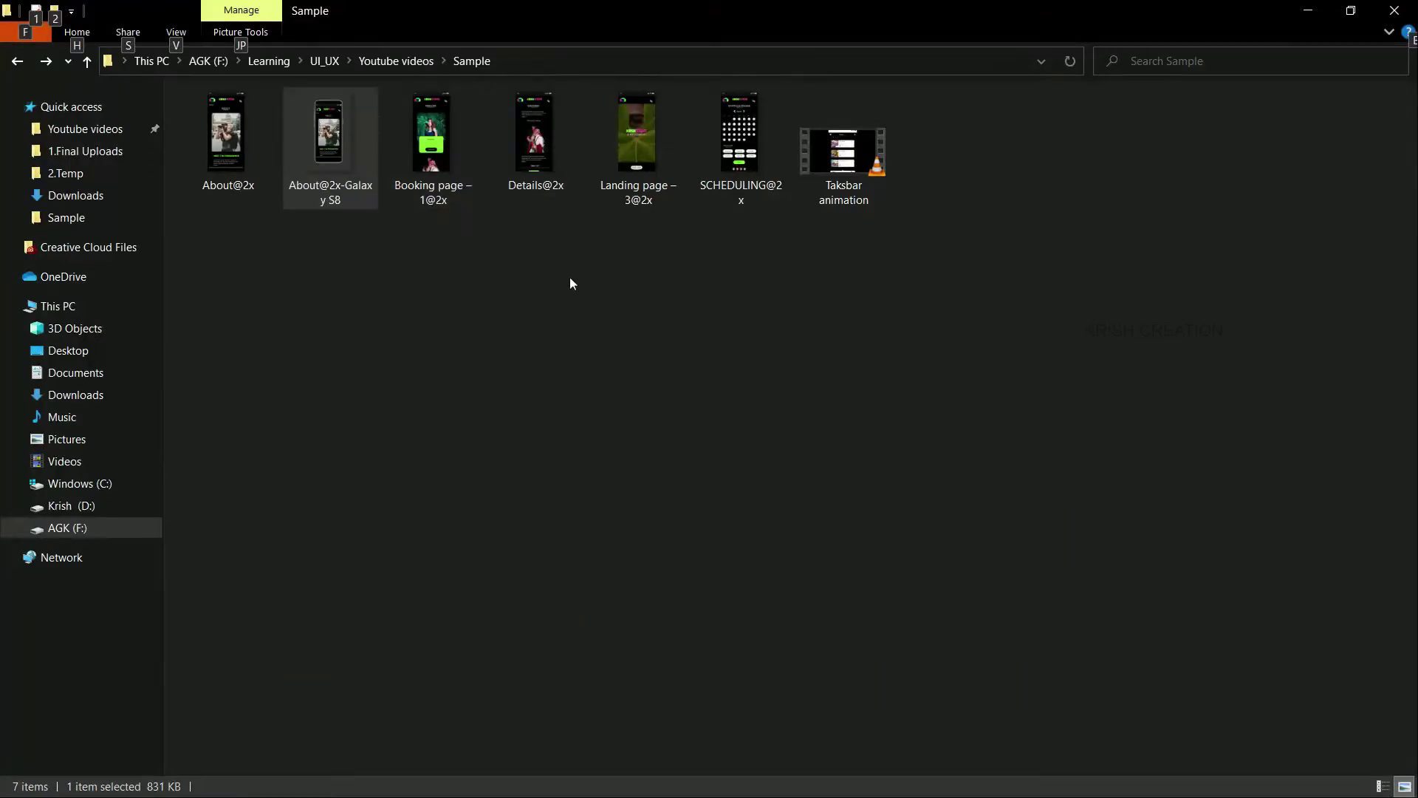
Step: Load Taksbar animation.mp4 into mock.video's Video field for the iPhone mockup
key(alt+Tab)
key(alt+Tab)
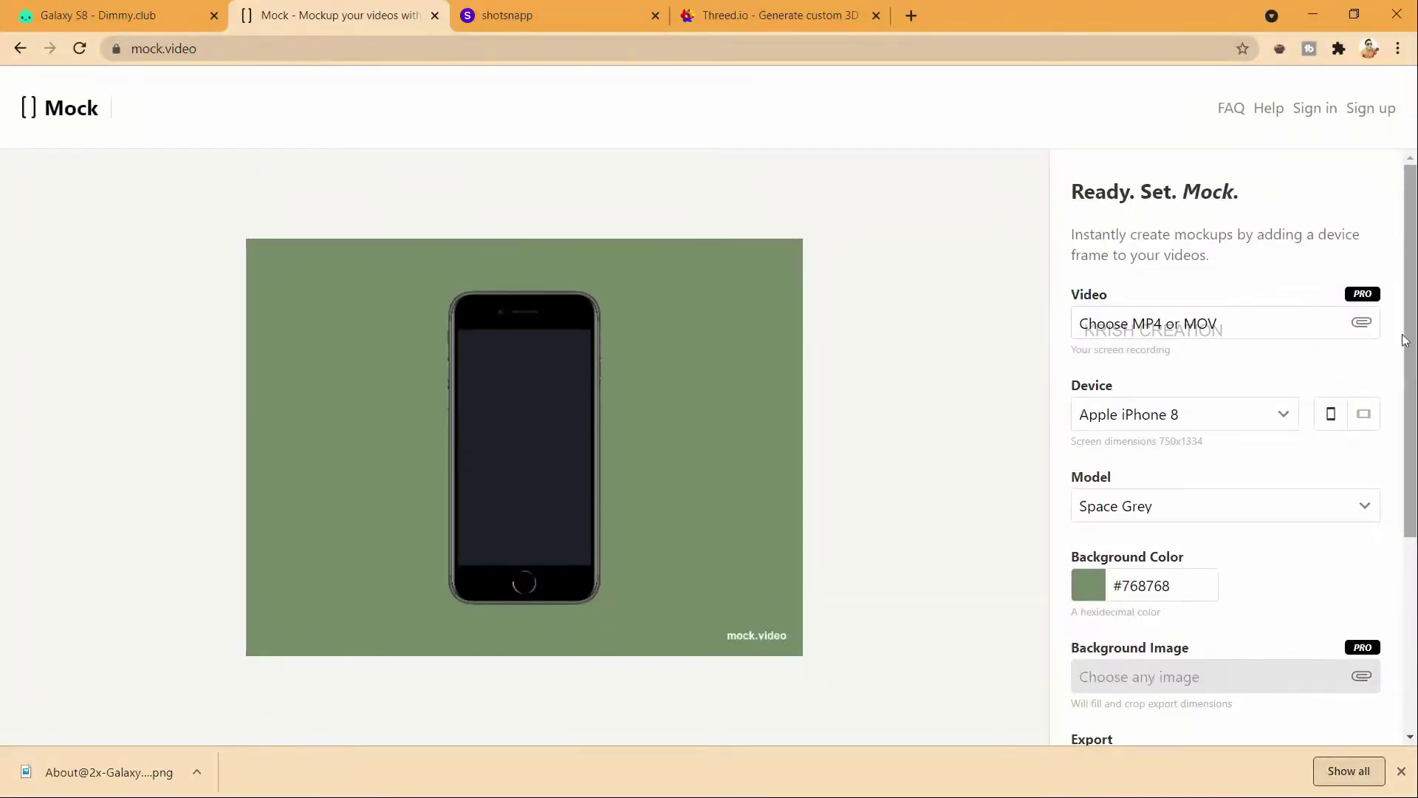
click(1362, 324)
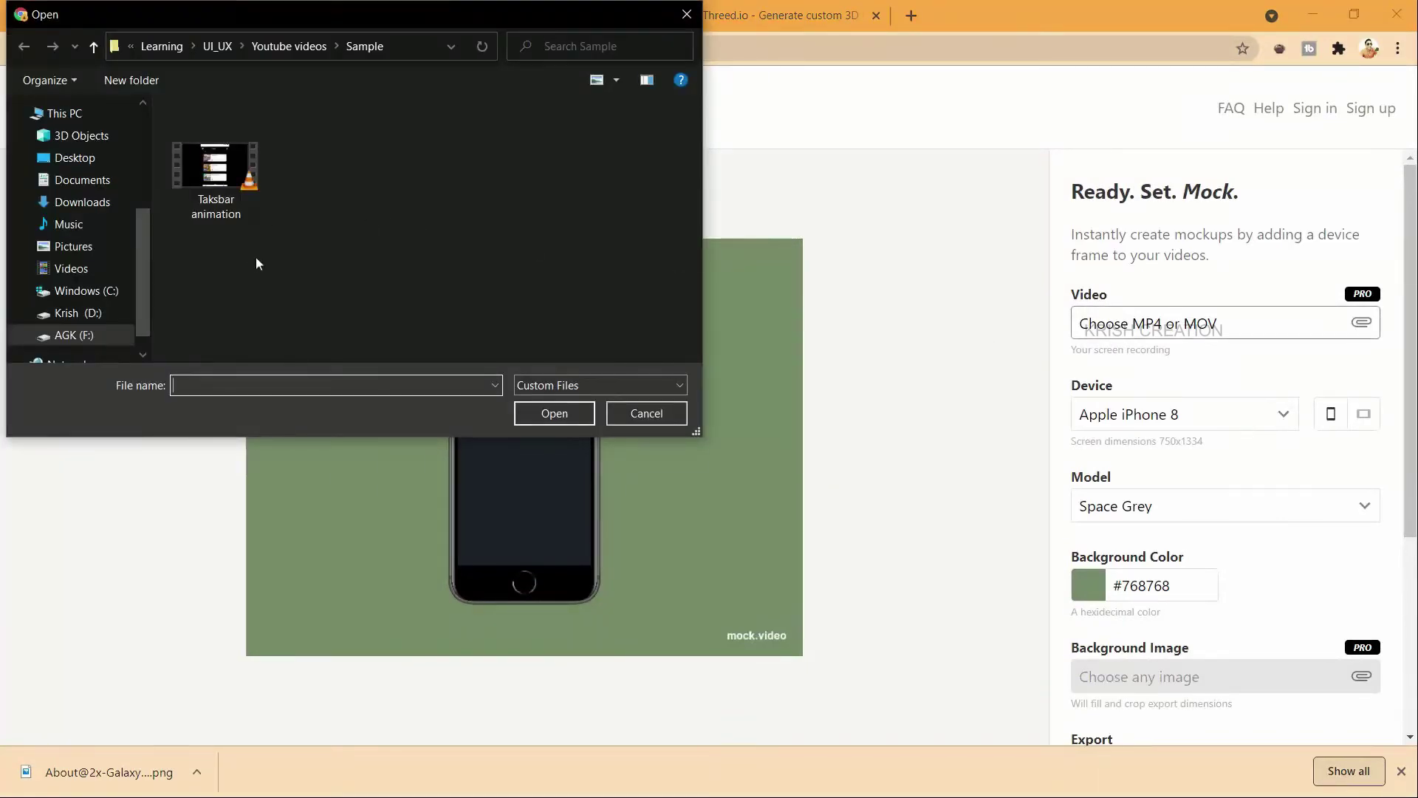
click(197, 175)
double_click(197, 171)
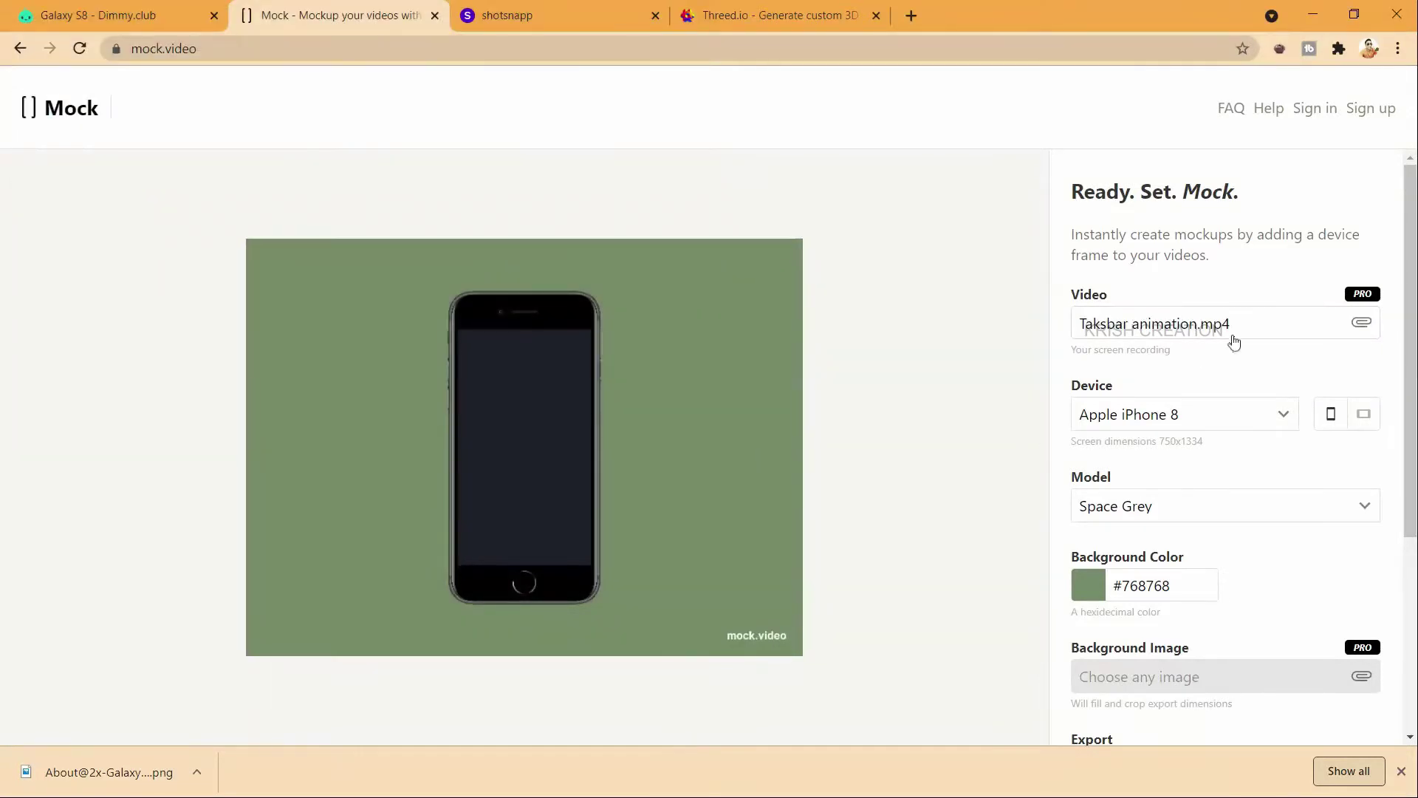
scroll(1256, 332, down, 3)
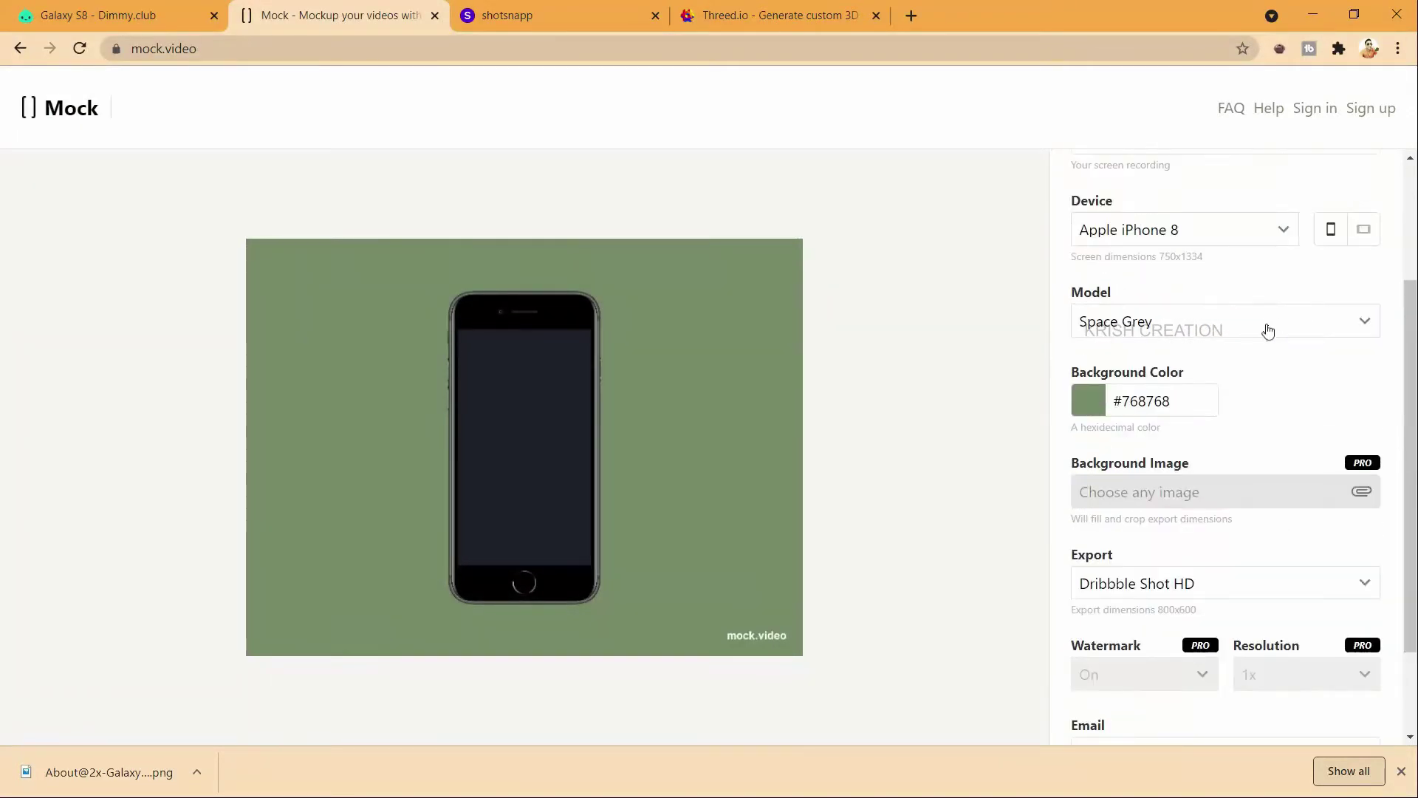
Step: Set the mockup background colour to bright green #90d954
click(1088, 401)
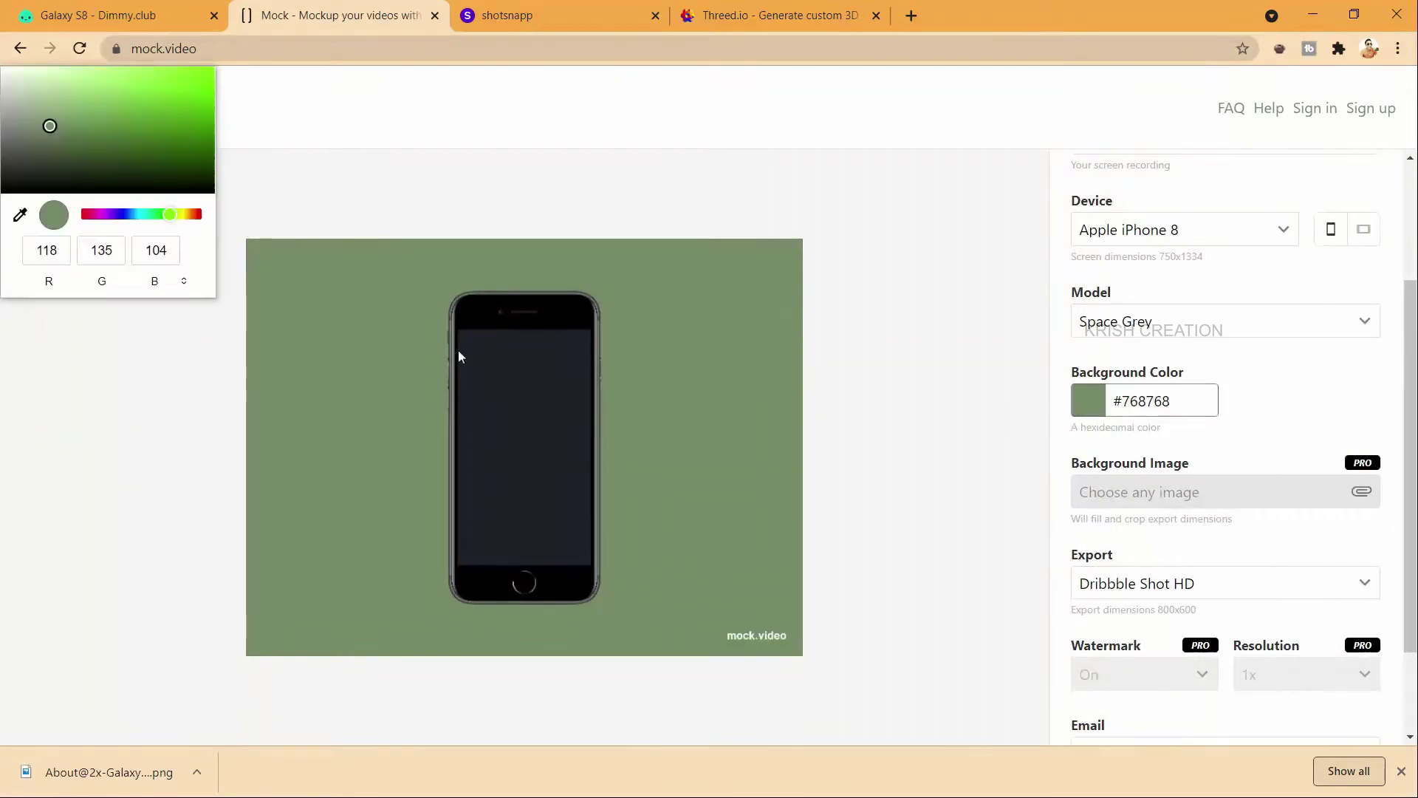
mouse_move(182, 153)
mouse_down()
mouse_move(164, 88)
mouse_move(135, 86)
mouse_up()
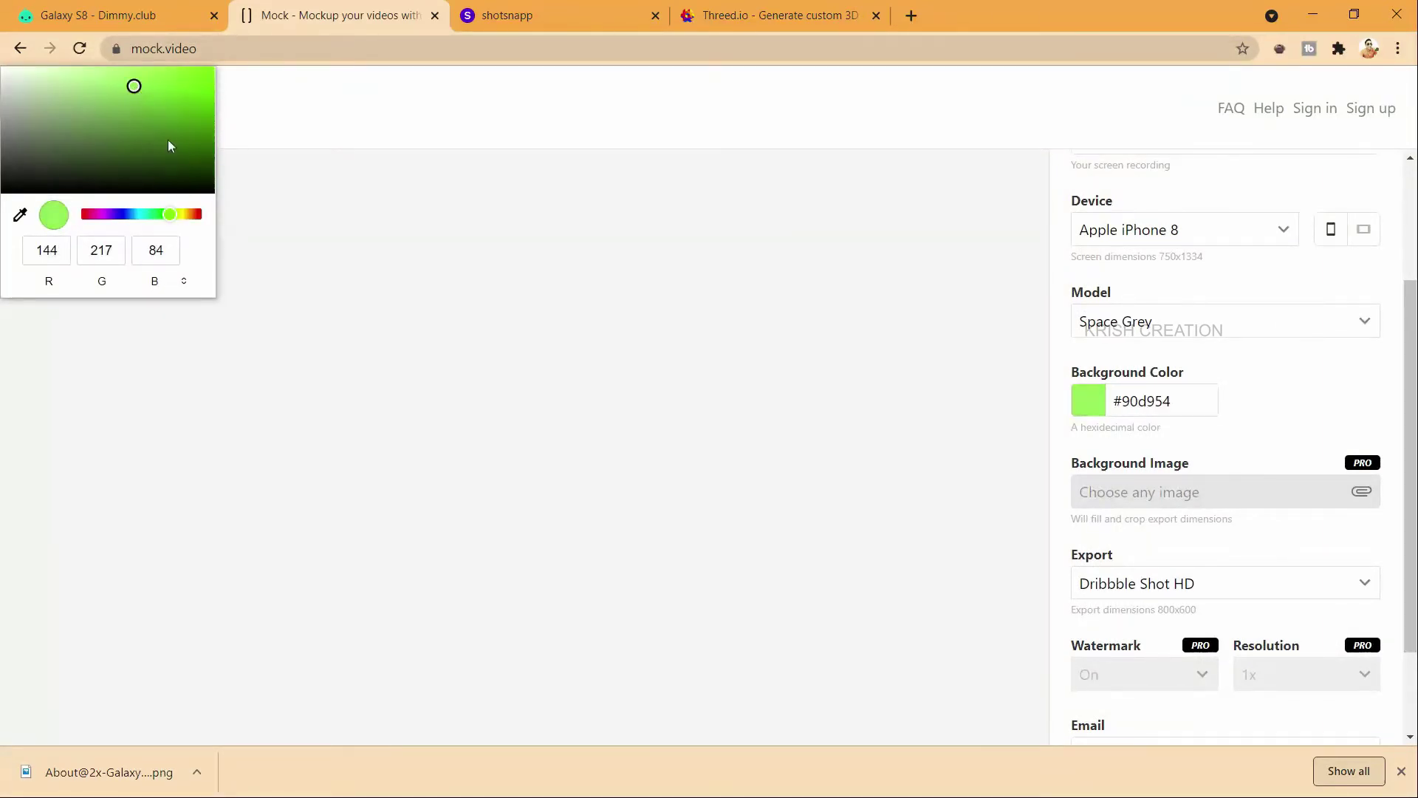
click(974, 467)
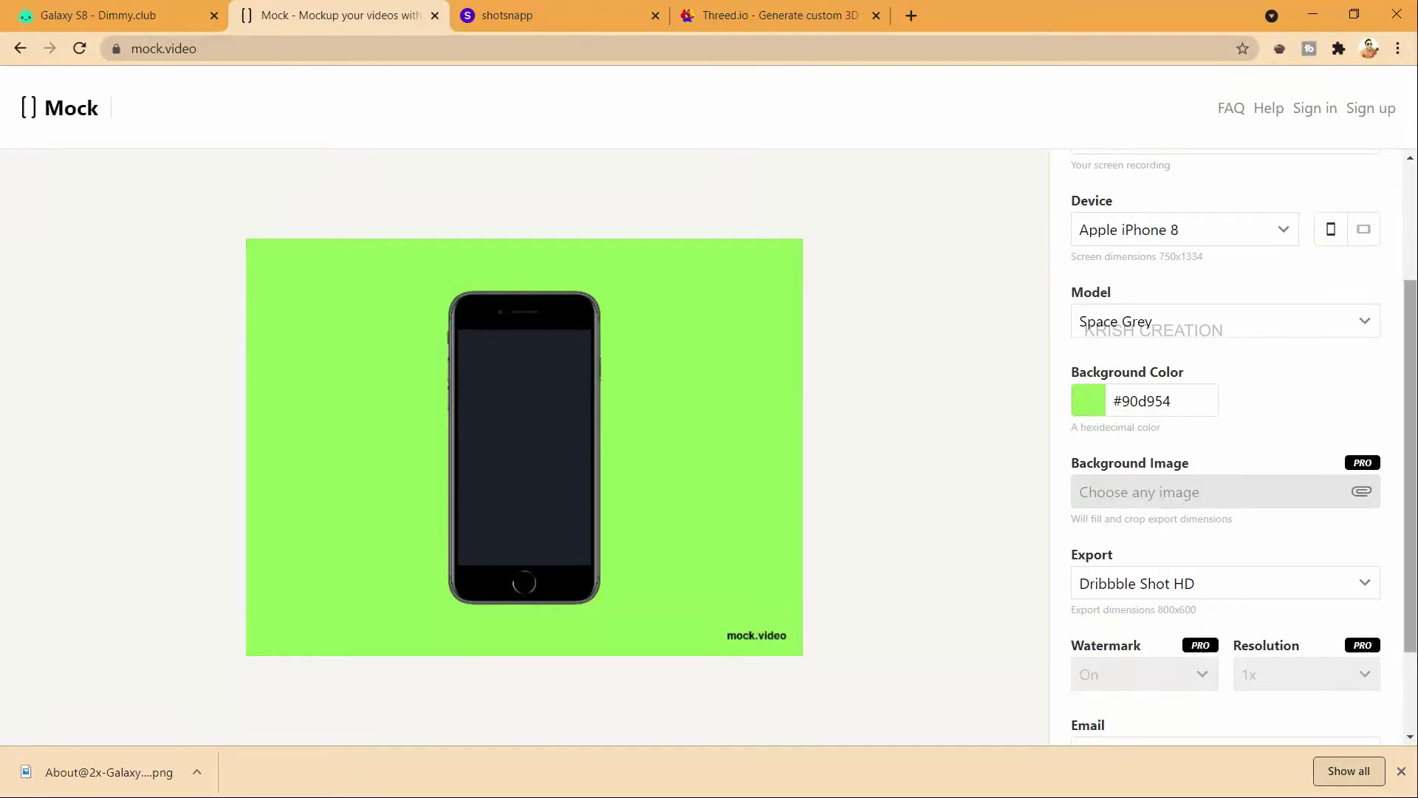
Step: Enter the delivery e-mail address and submit with Create video
scroll(1302, 501, down, 1)
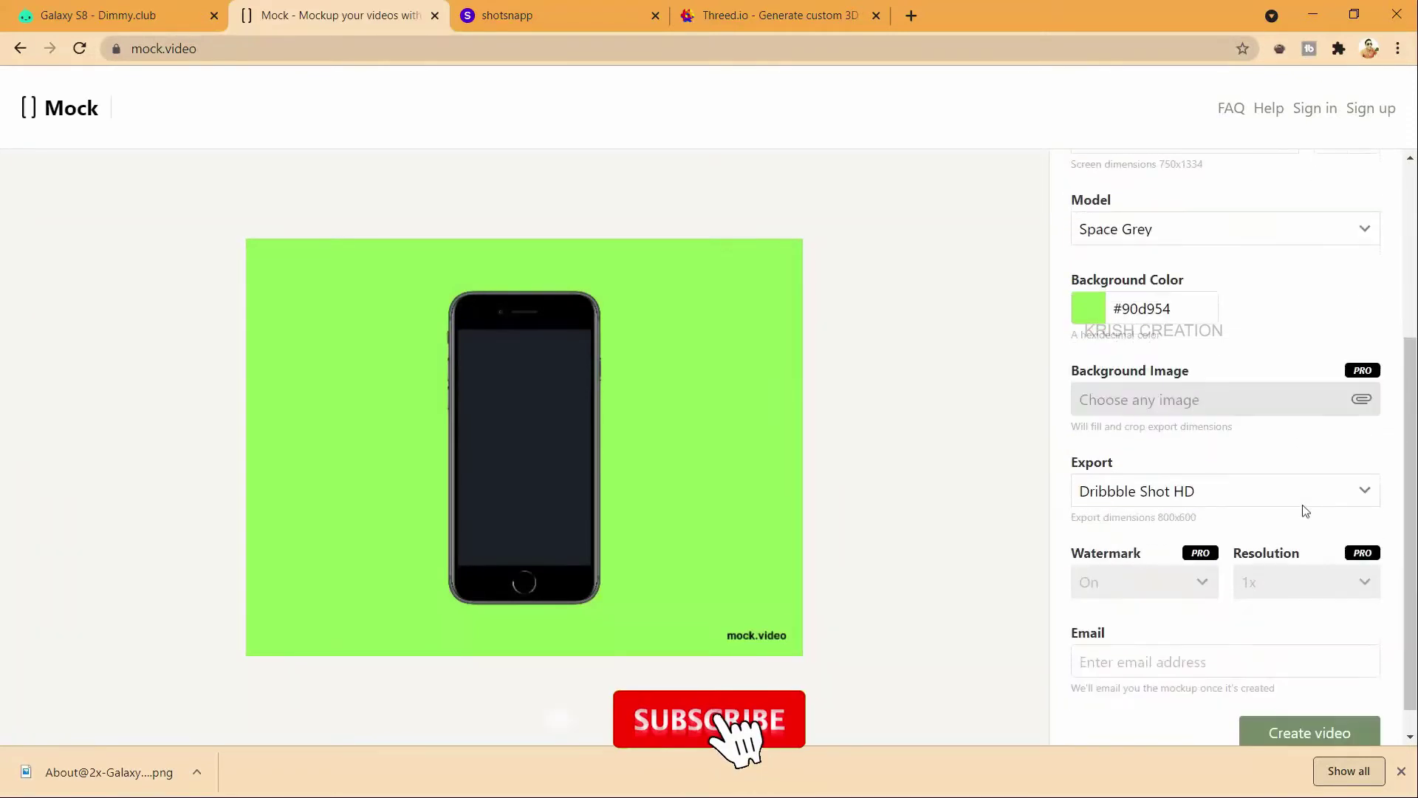
scroll(1333, 469, down, 1)
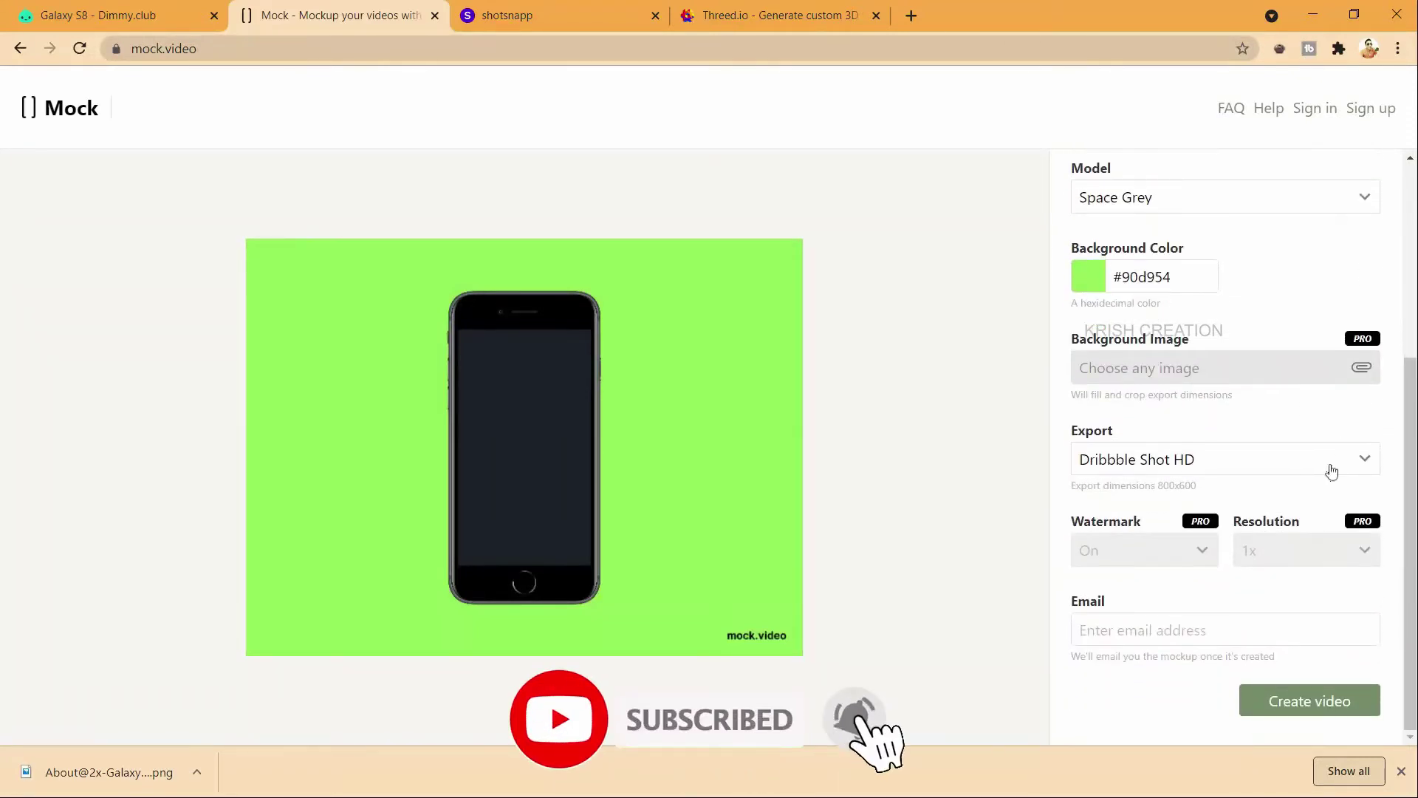
click(1166, 624)
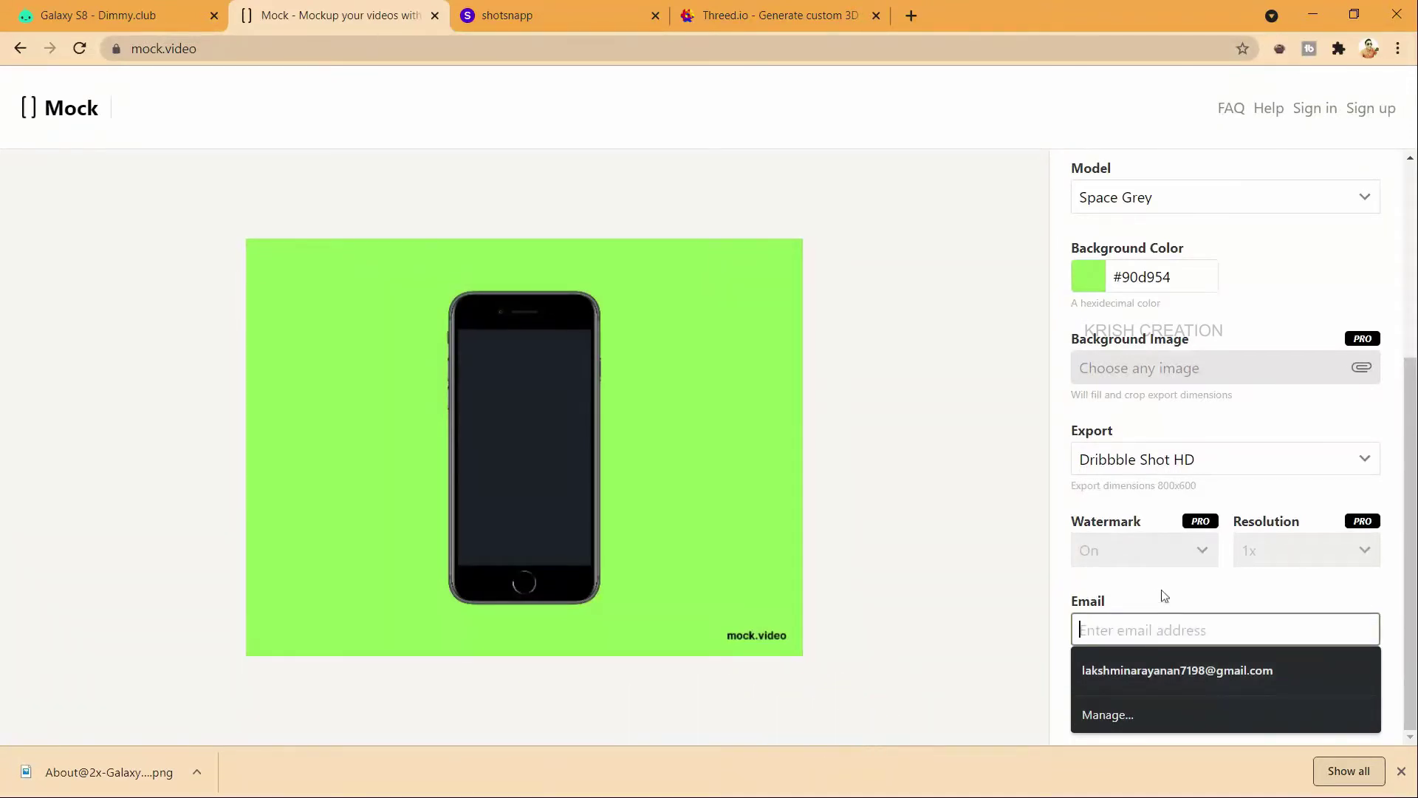
click(1136, 629)
click(1136, 629)
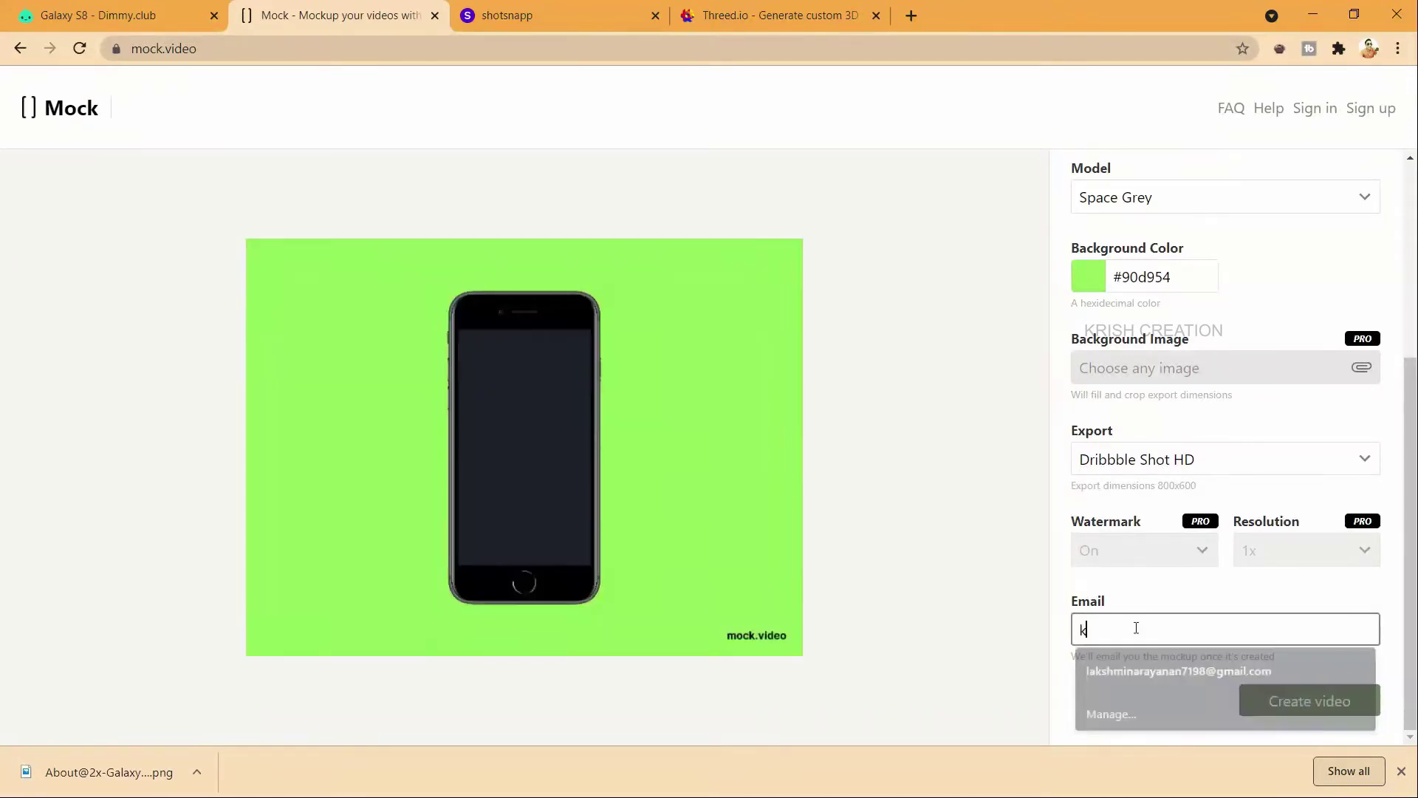
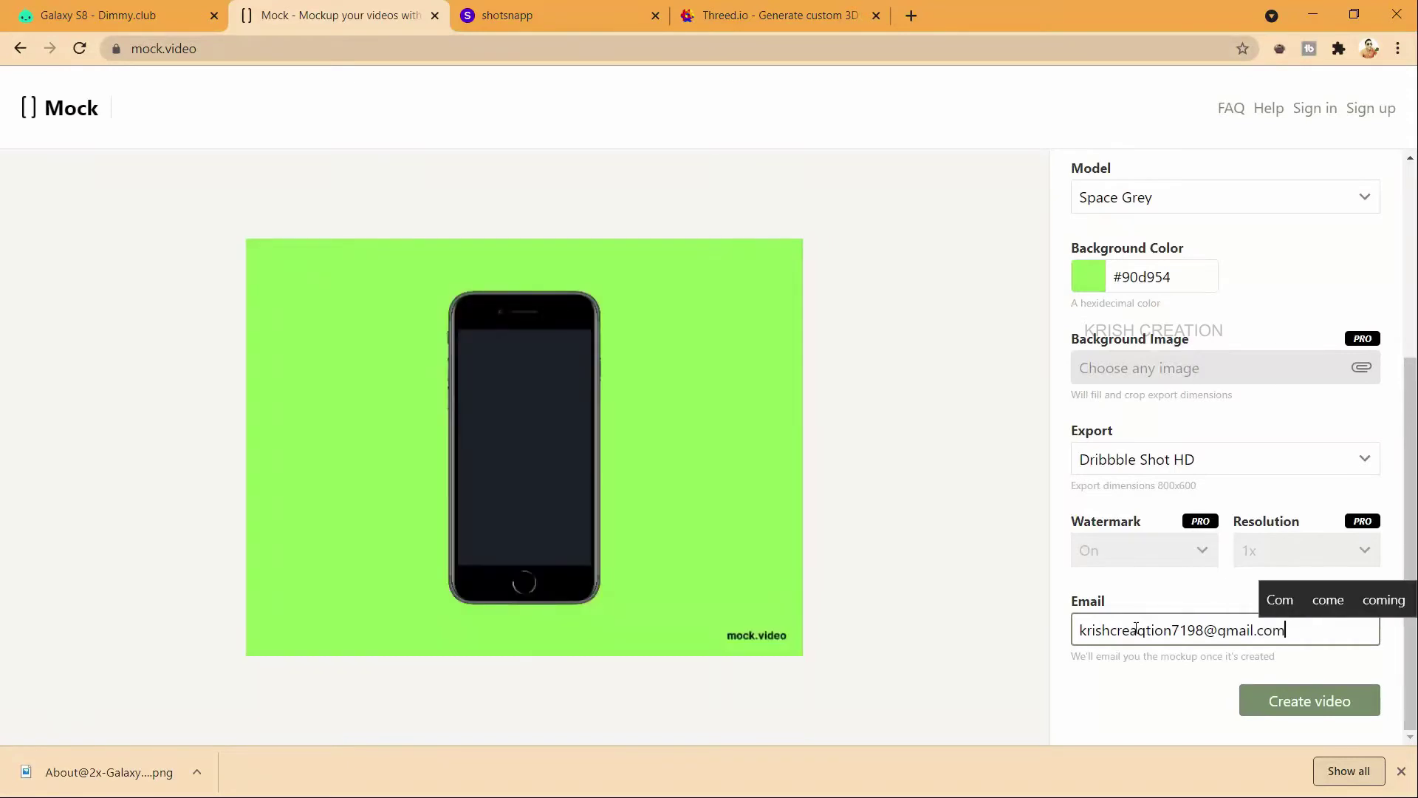
click(1305, 706)
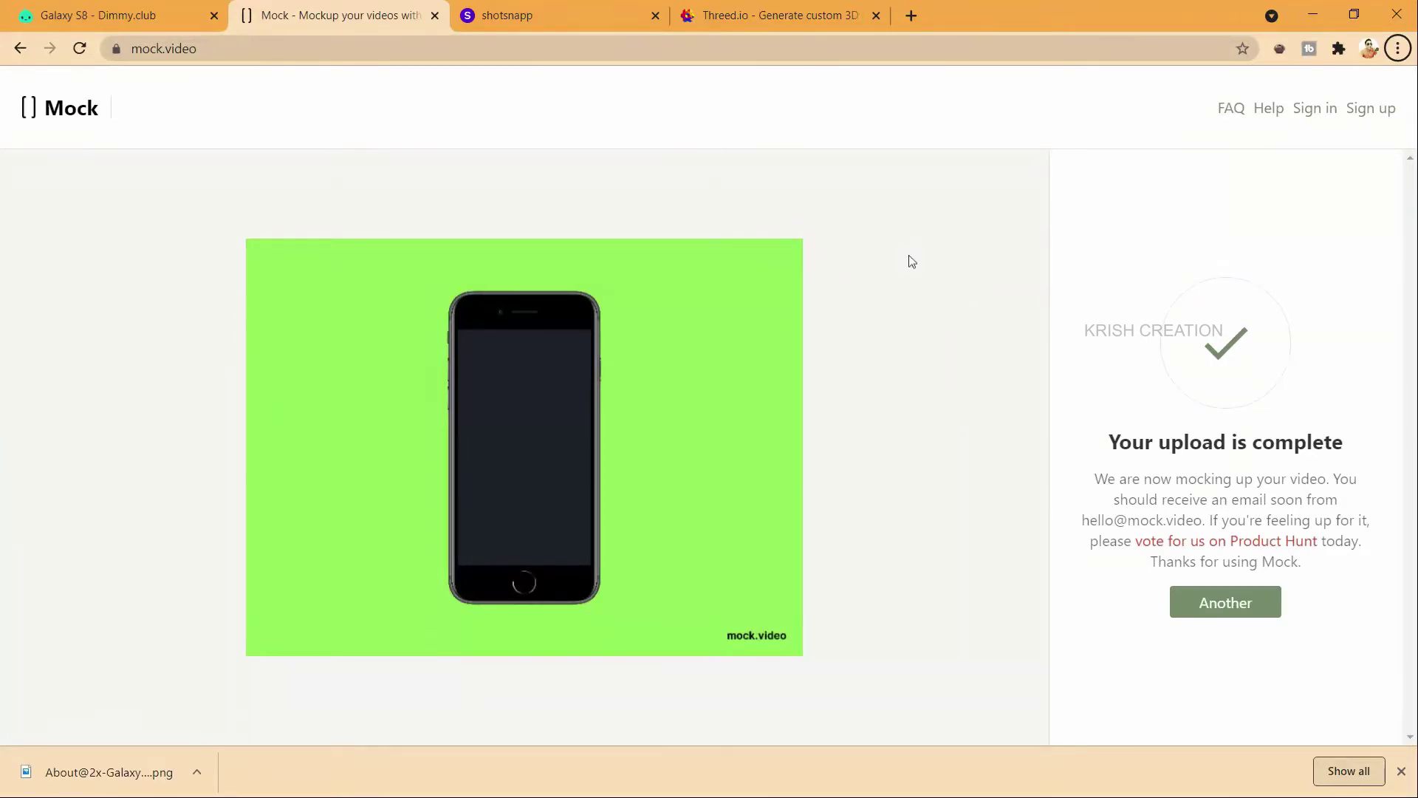
Step: Play the downloaded mock video from the Sample folder in VLC, then return to Chrome
key(alt+Tab)
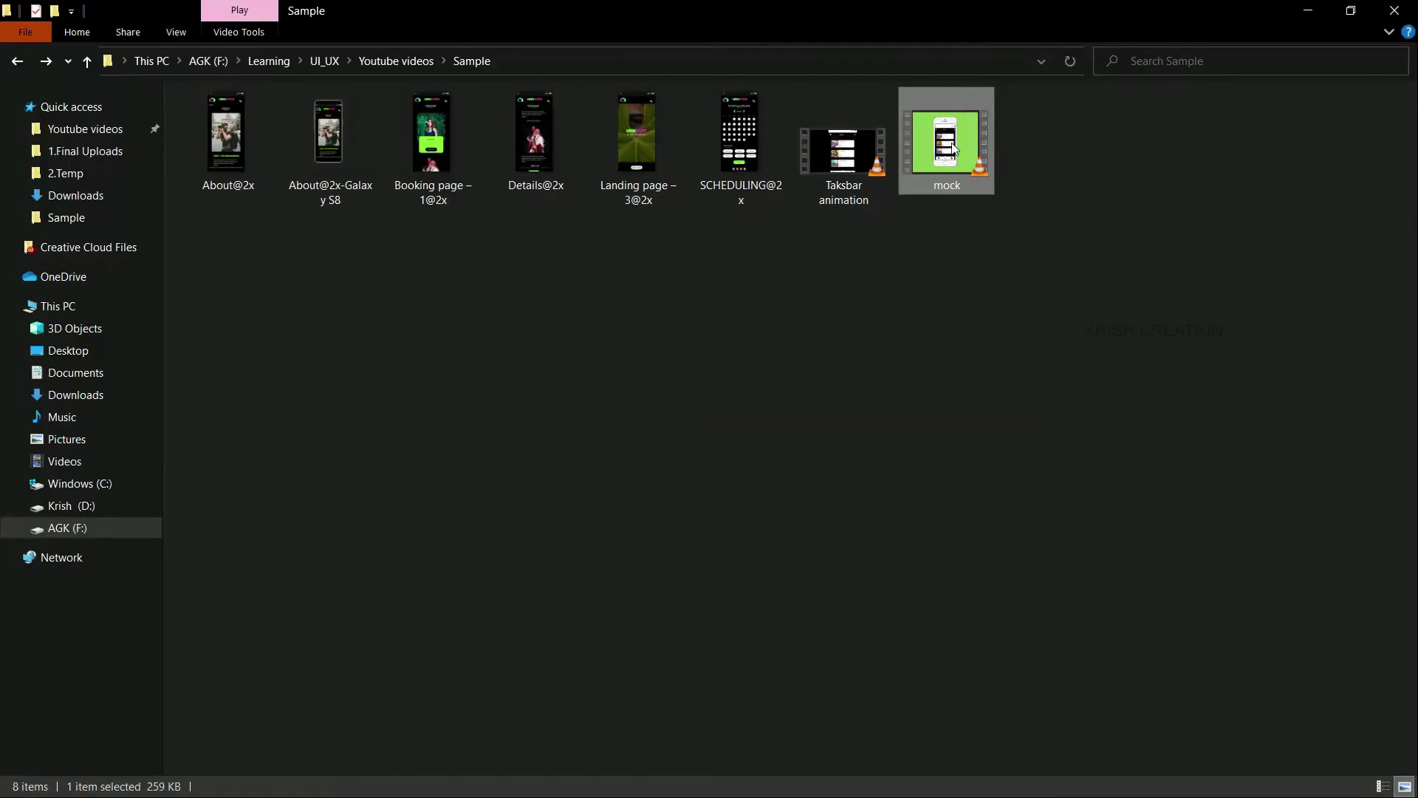
double_click(953, 148)
double_click(428, 54)
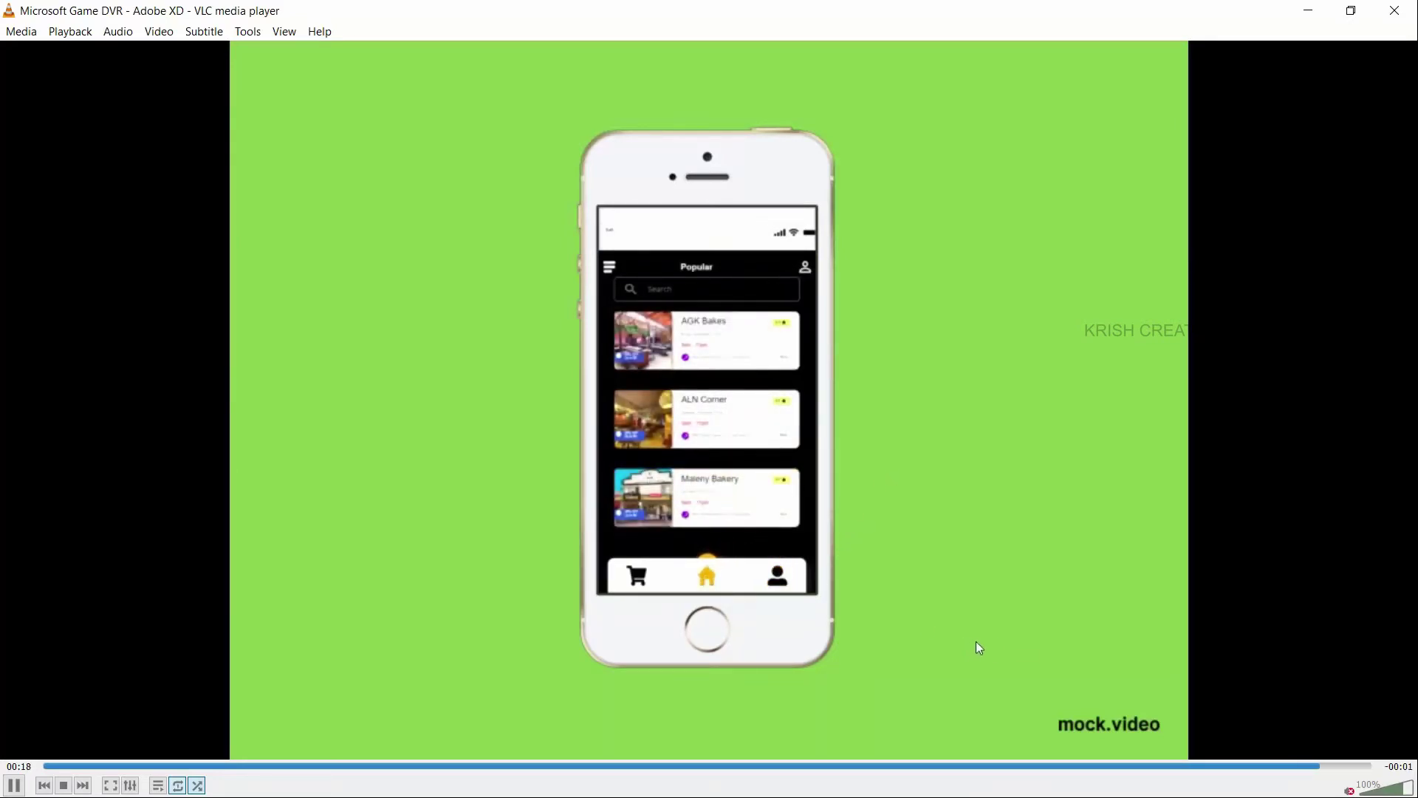
click(1395, 10)
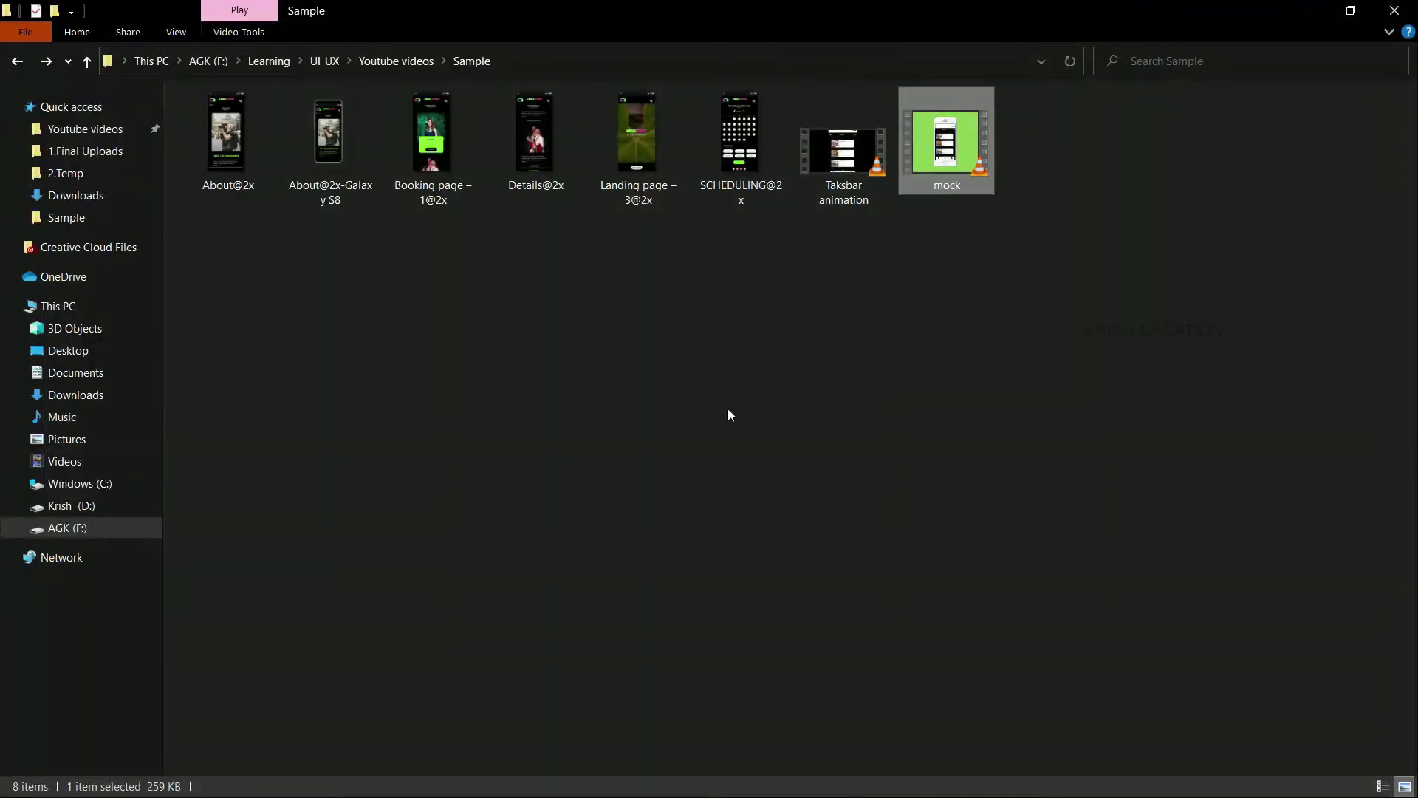
key(alt+Tab)
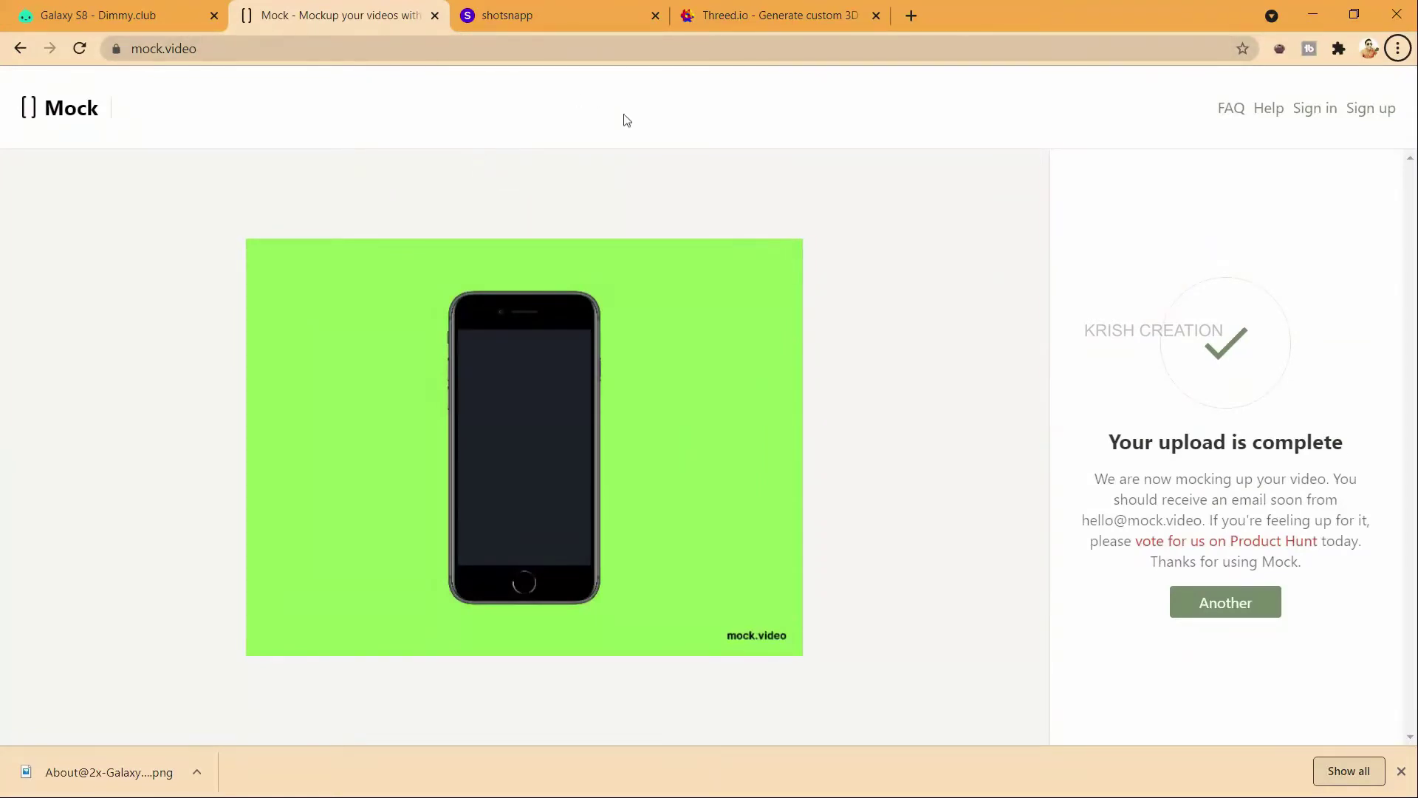
Step: Load the pink phone template onto the Shotsnapp canvas
click(574, 7)
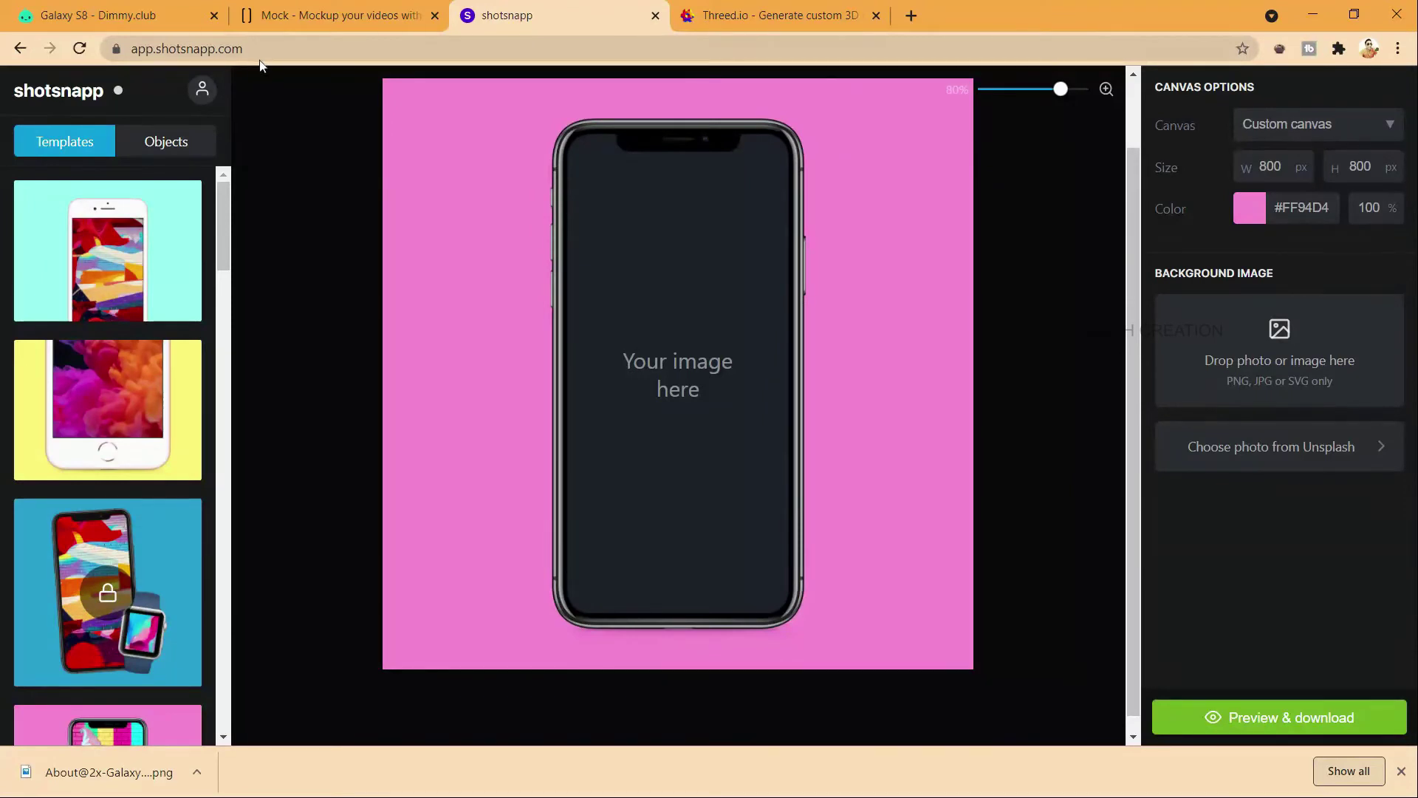
scroll(308, 185, up, 1)
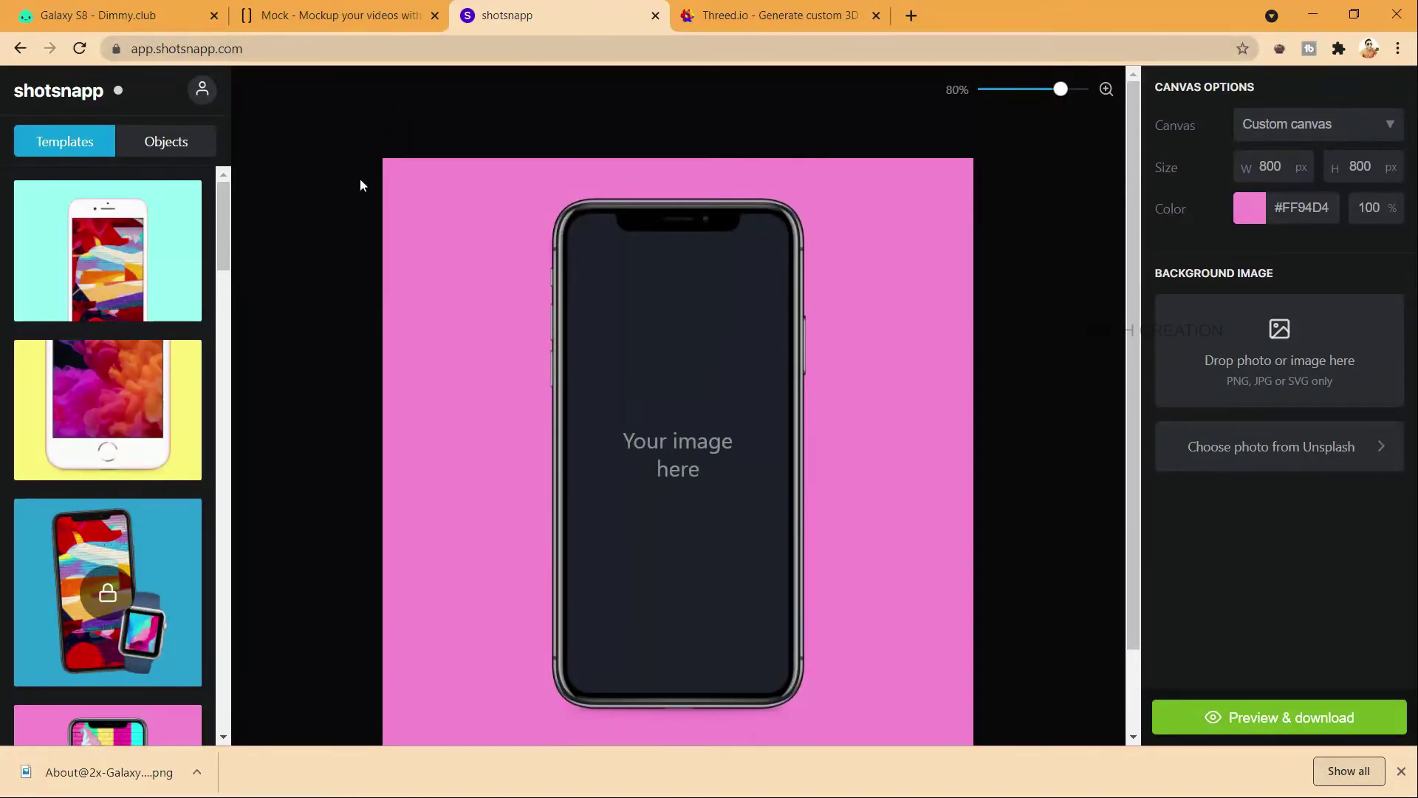
scroll(186, 214, down, 2)
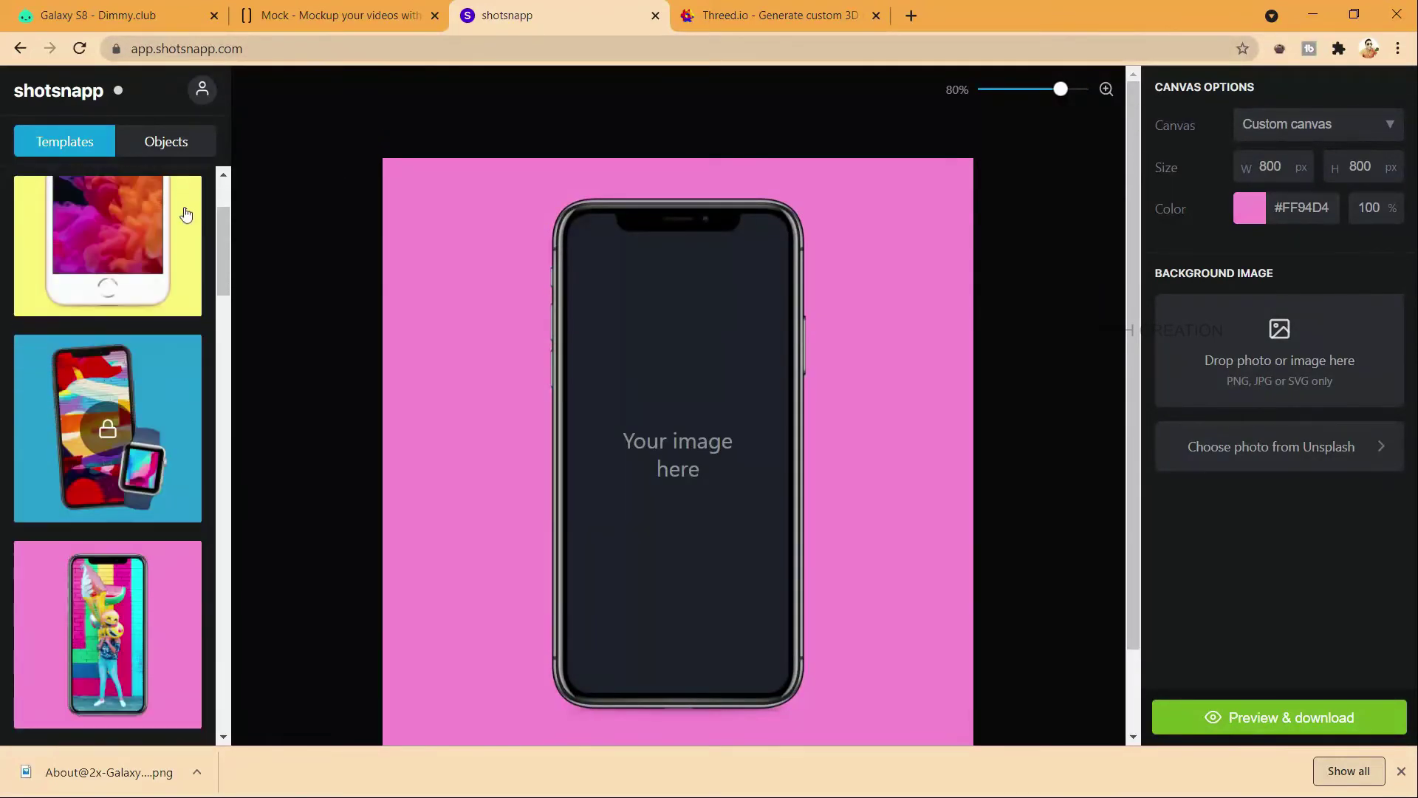
scroll(186, 214, down, 4)
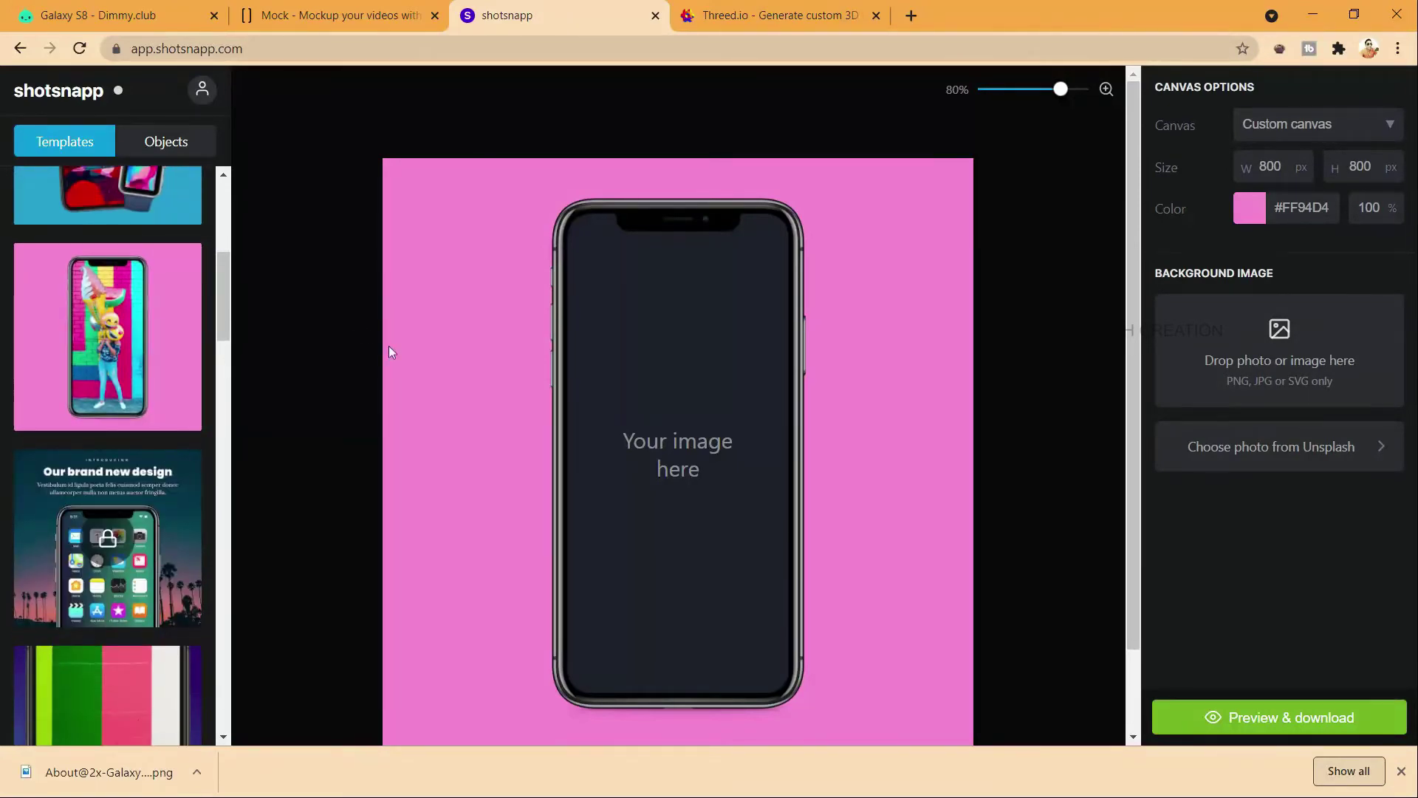
scroll(51, 329, up, 4)
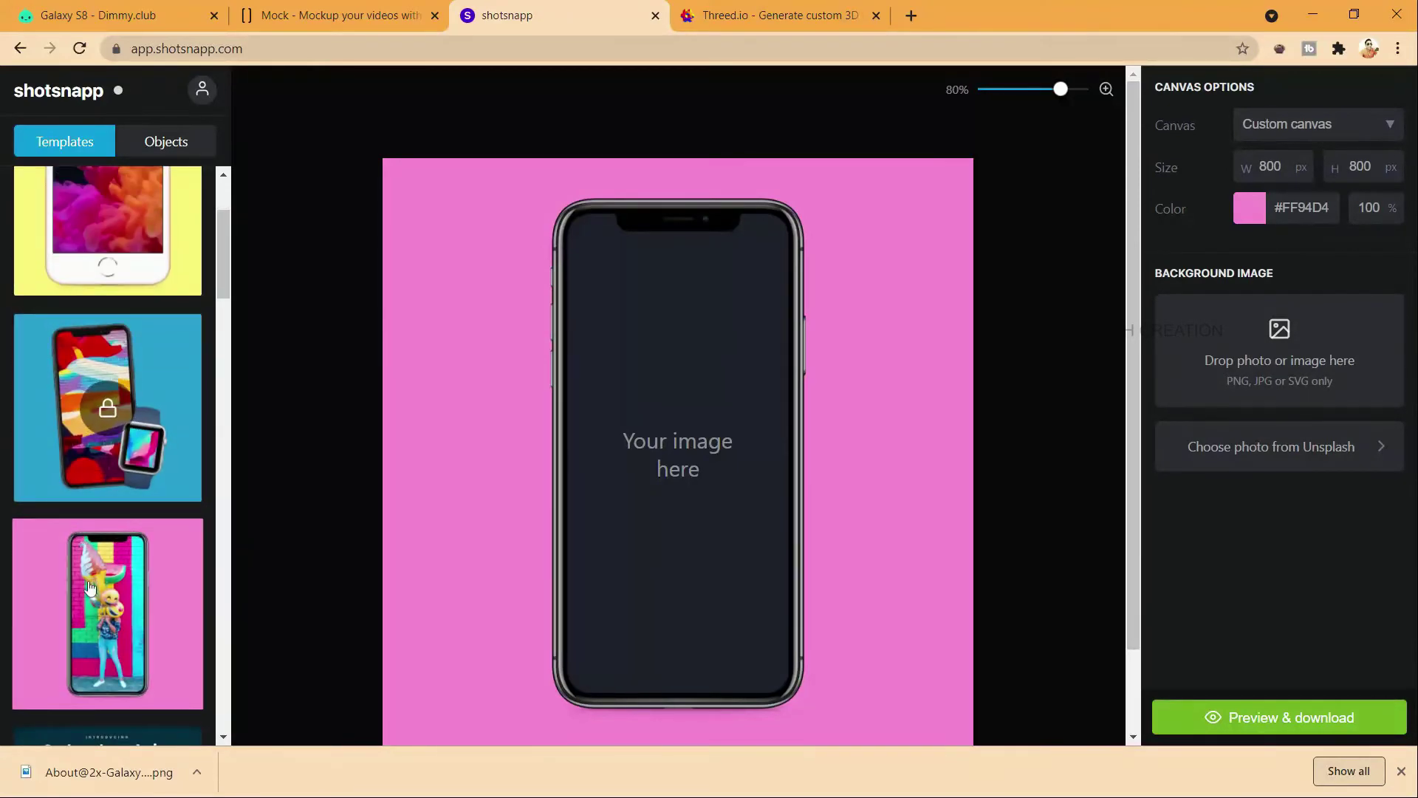
click(87, 587)
Step: Use the Diego PH Unsplash starry-sky photo as the canvas background, then select the phone
scroll(118, 269, up, 2)
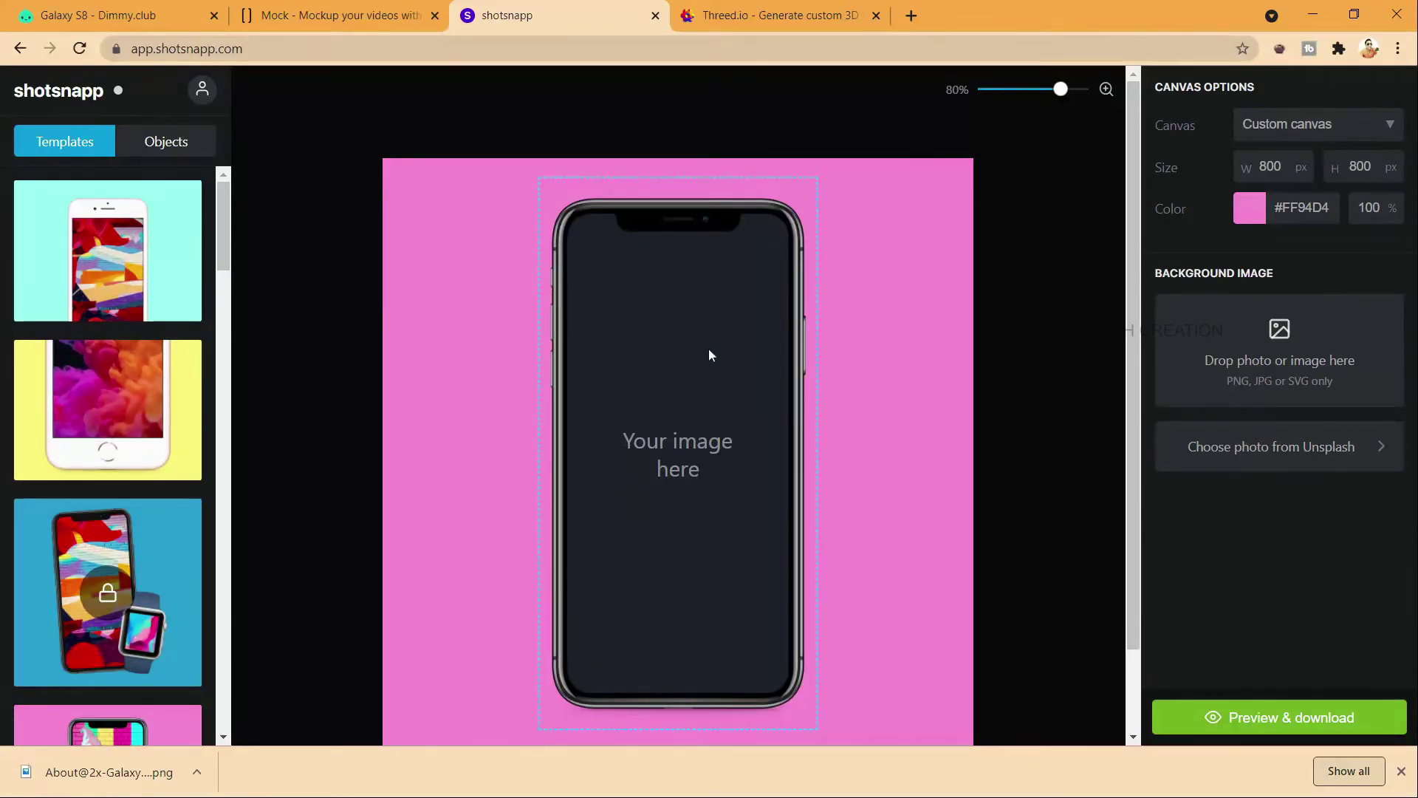
scroll(710, 354, down, 2)
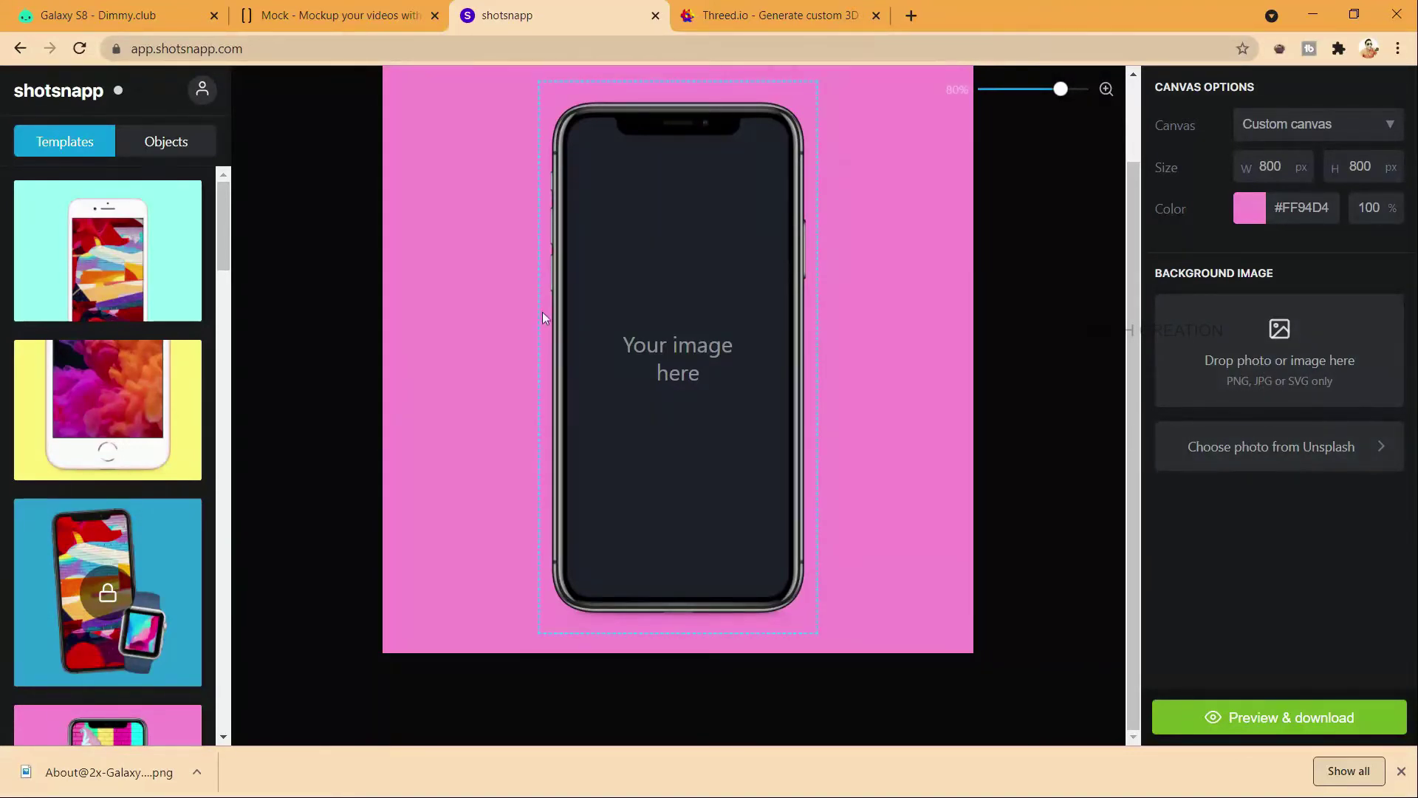
scroll(733, 308, up, 1)
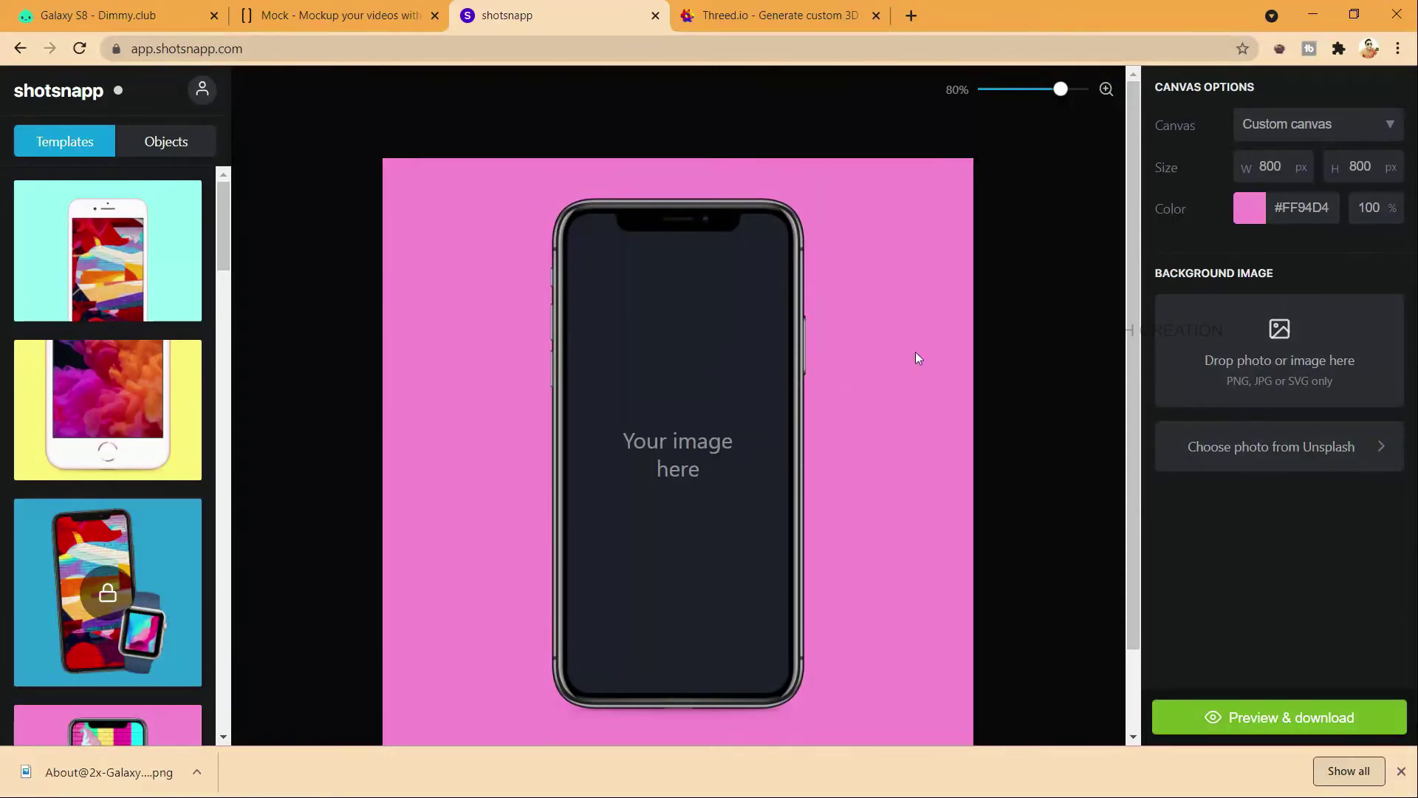
click(1237, 449)
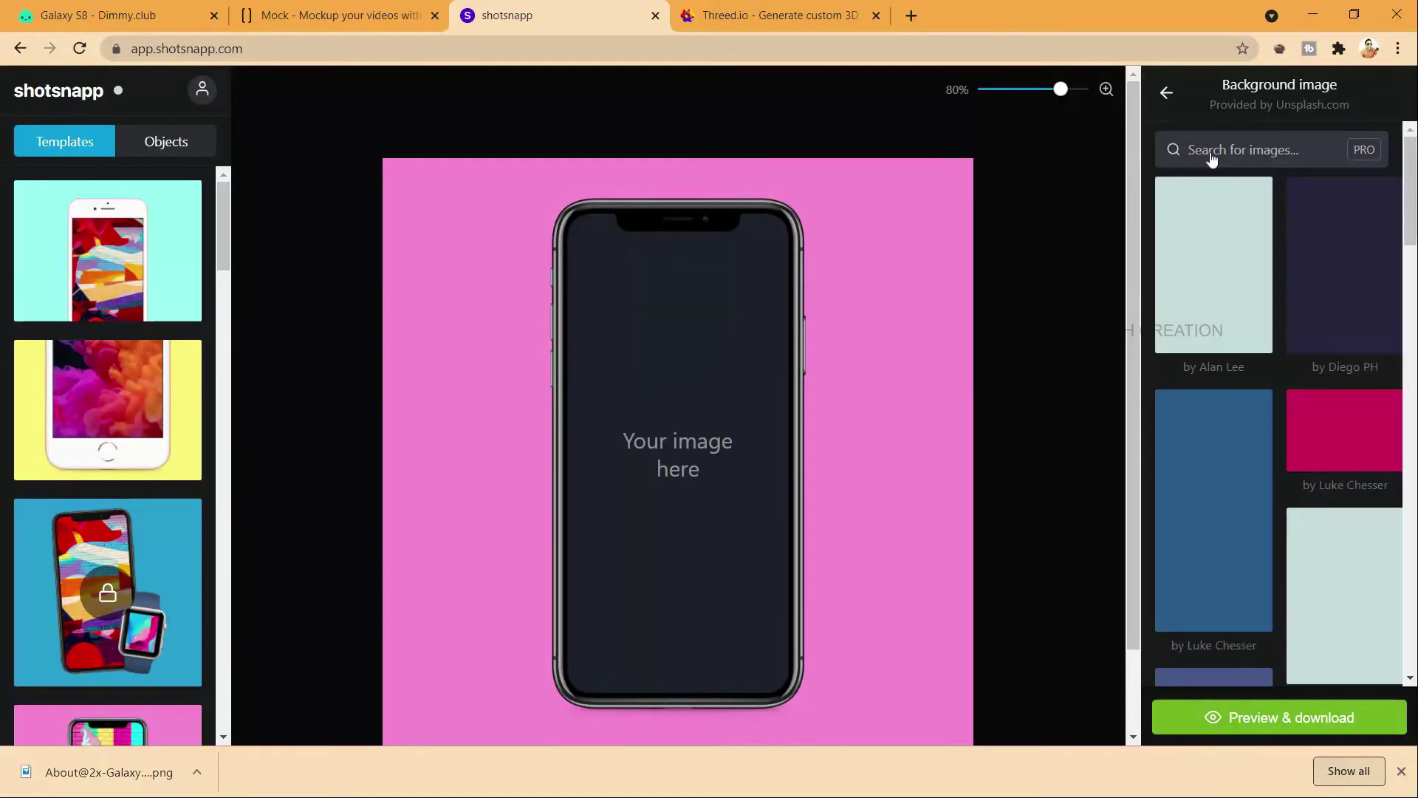
click(1201, 463)
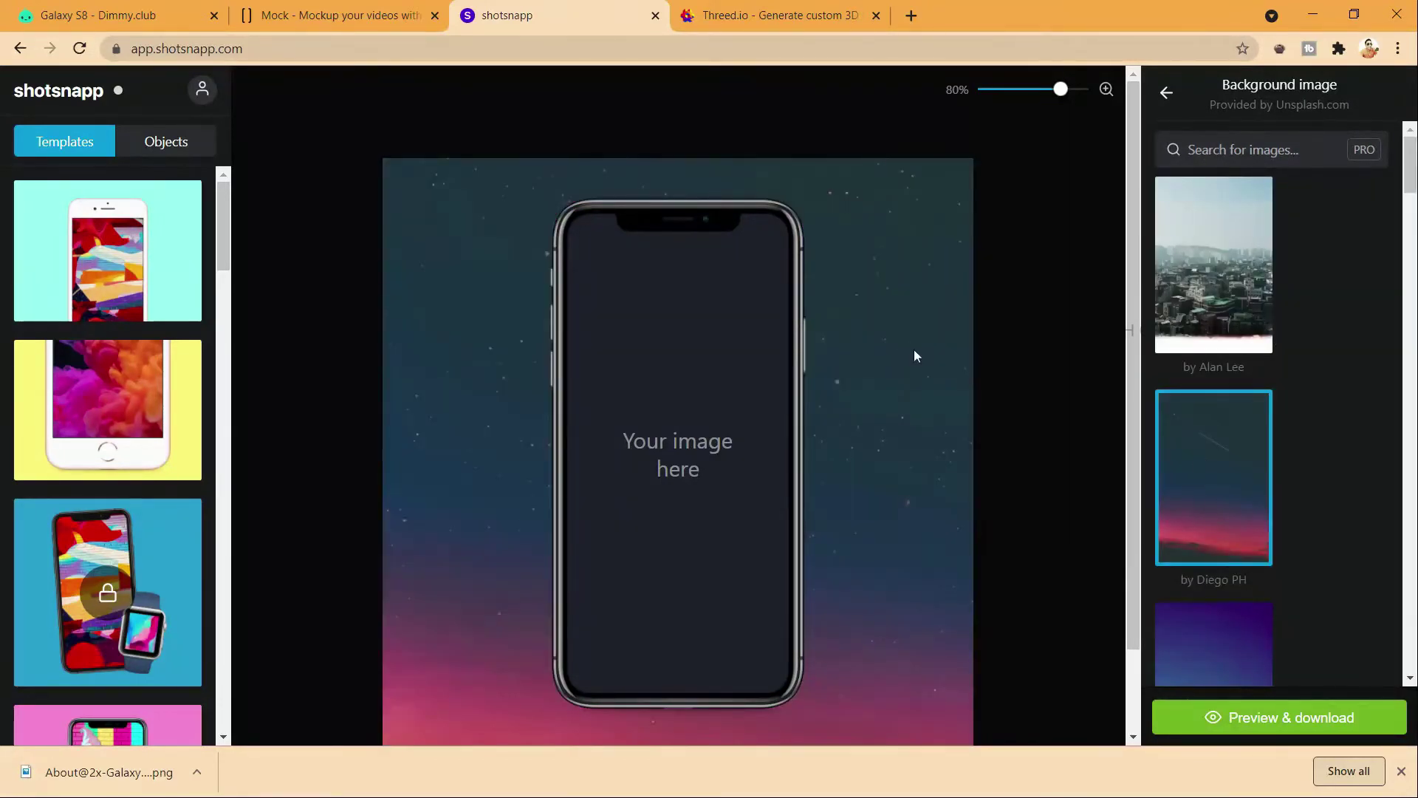
click(675, 392)
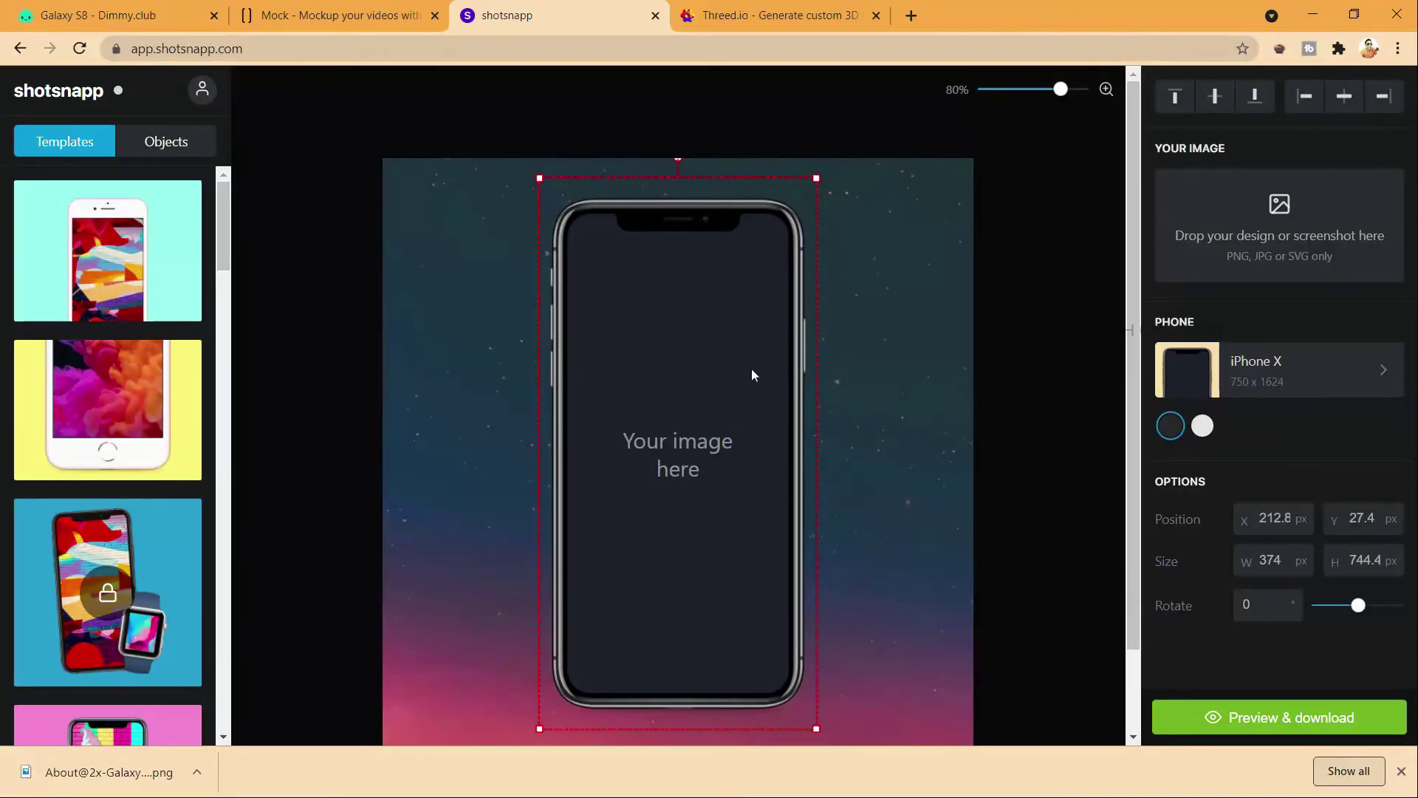
Step: Put the Details@2x screen into the iPhone X mockup and rotate the phone to -8°
click(1281, 220)
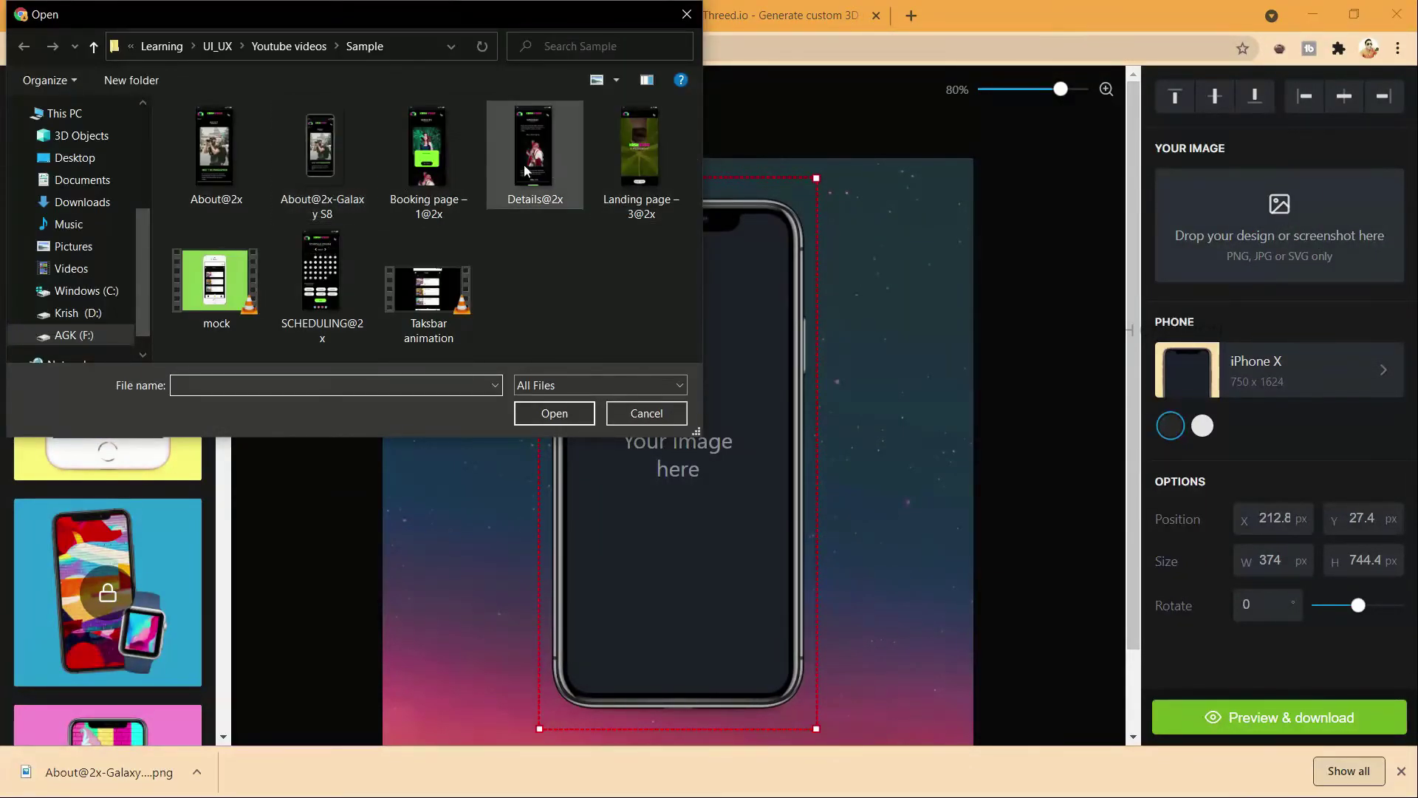
double_click(535, 148)
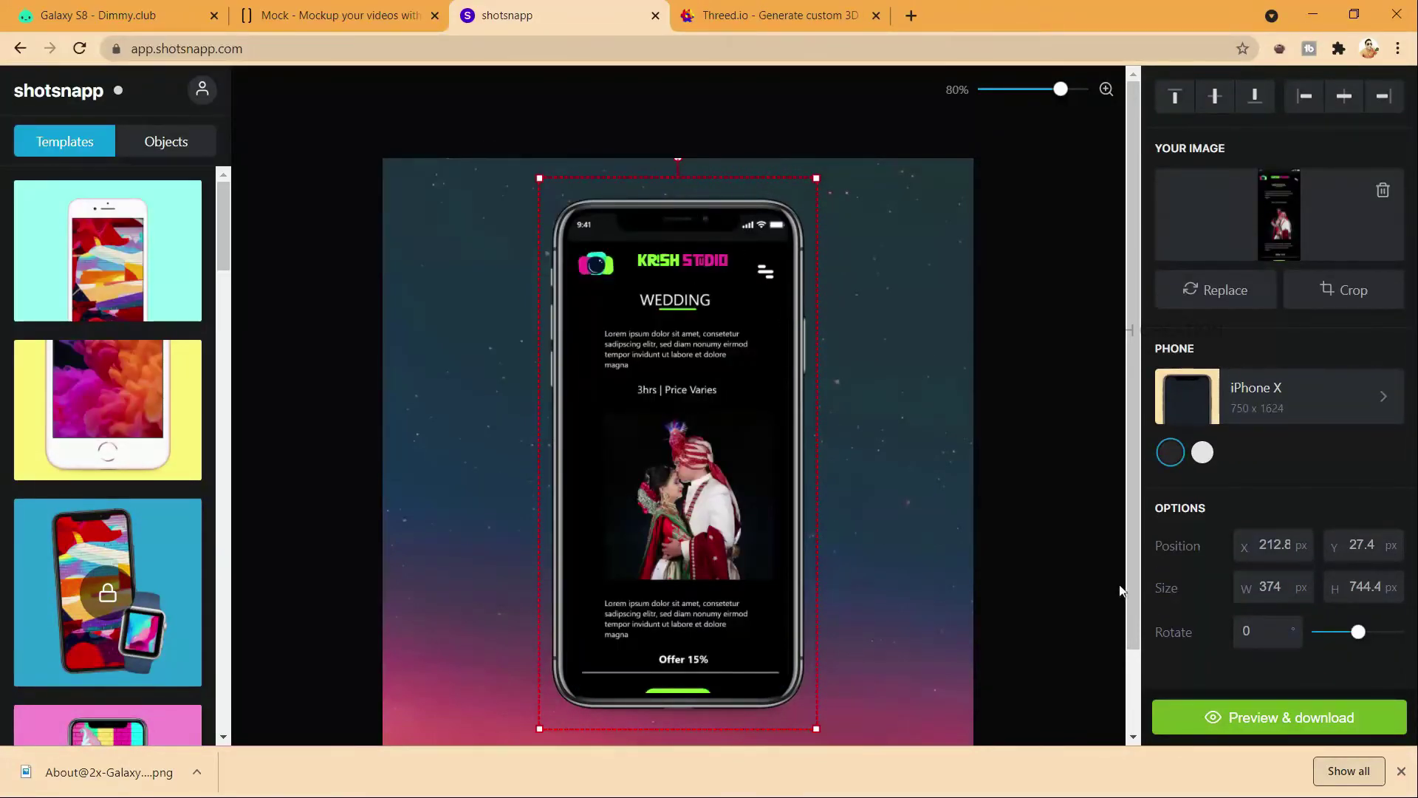
scroll(1120, 591, down, 2)
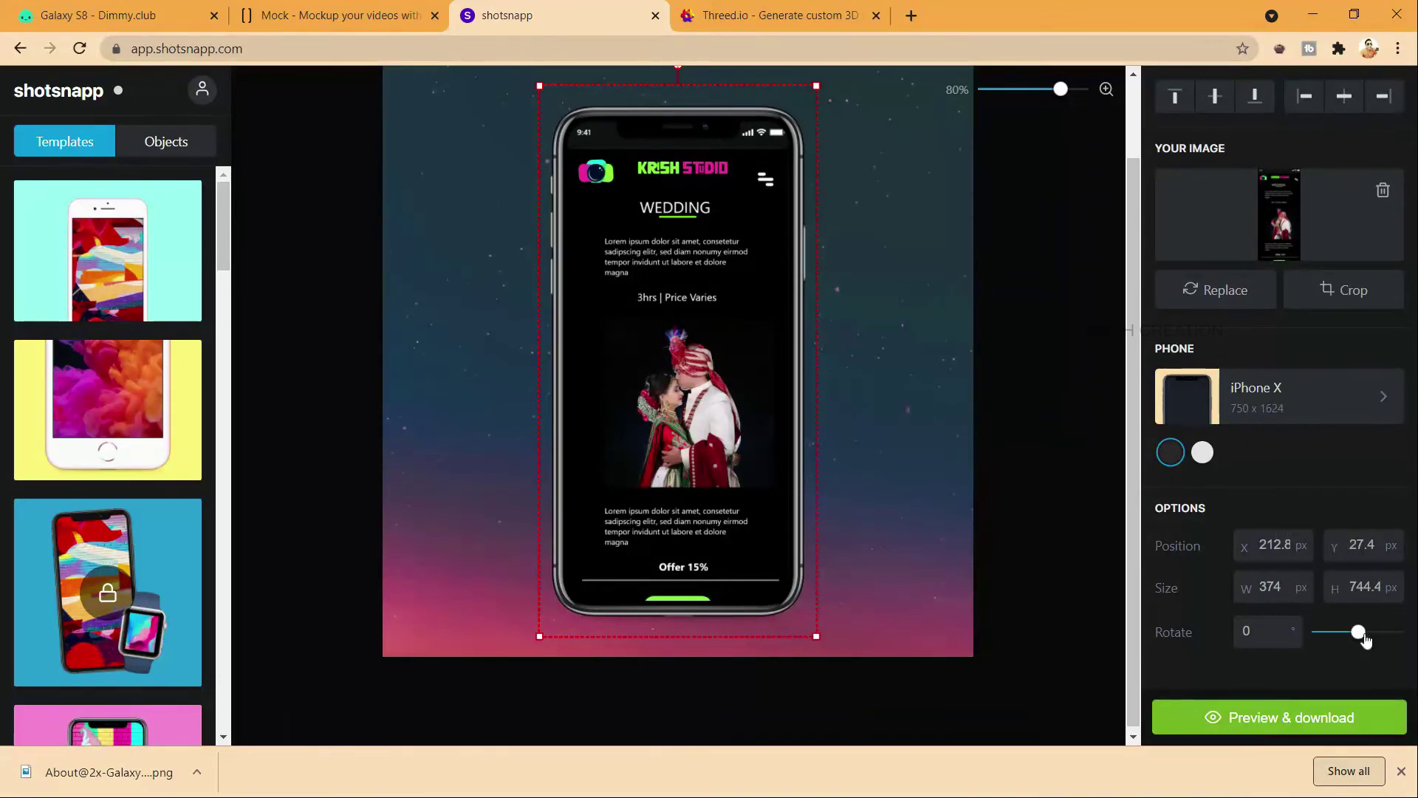
mouse_move(1363, 637)
mouse_down()
mouse_move(1384, 636)
mouse_move(1348, 636)
mouse_move(1360, 639)
mouse_up()
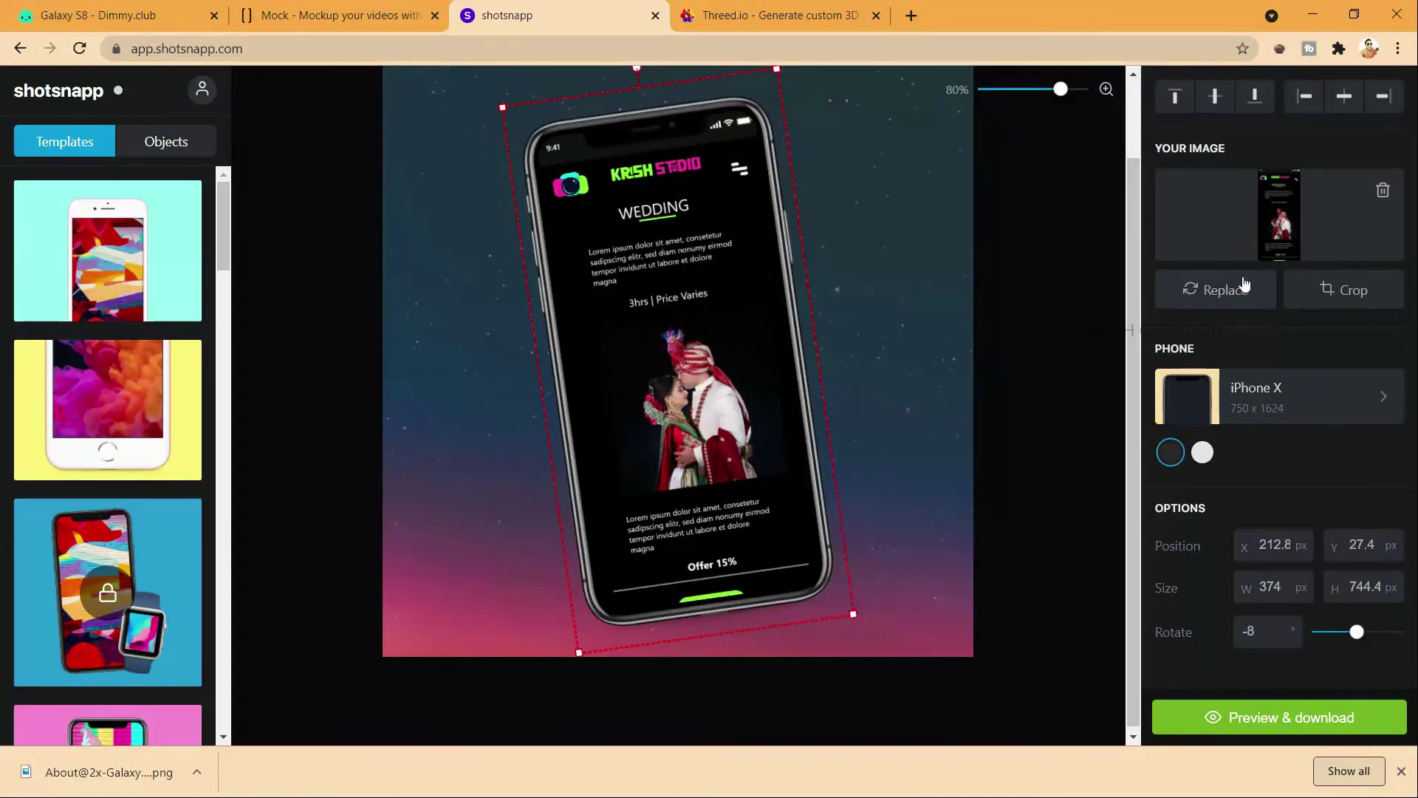
click(1048, 377)
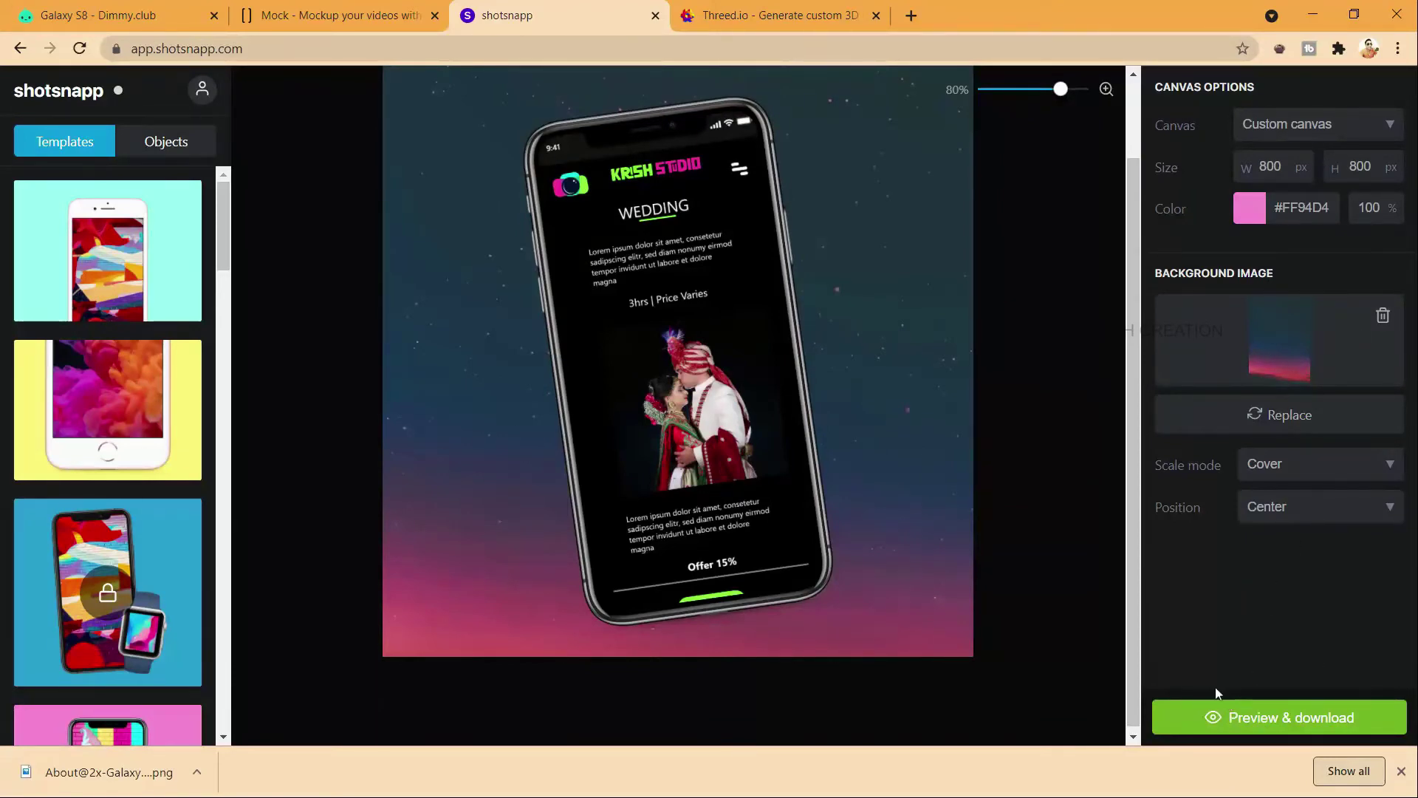
Step: Download the mockup as an 800×800 PNG at 1x and save it in the Sample folder
click(1219, 714)
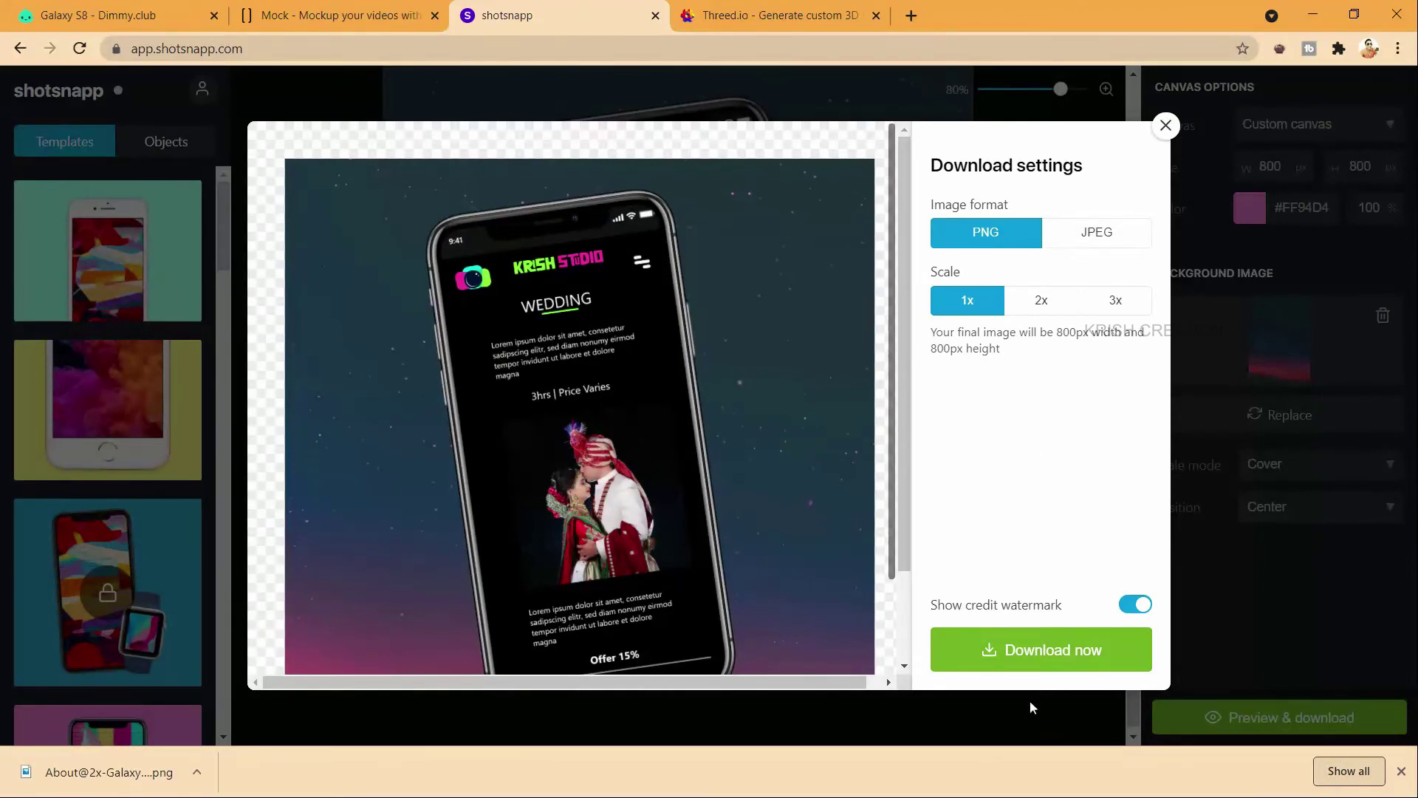
click(1016, 653)
scroll(544, 303, down, 3)
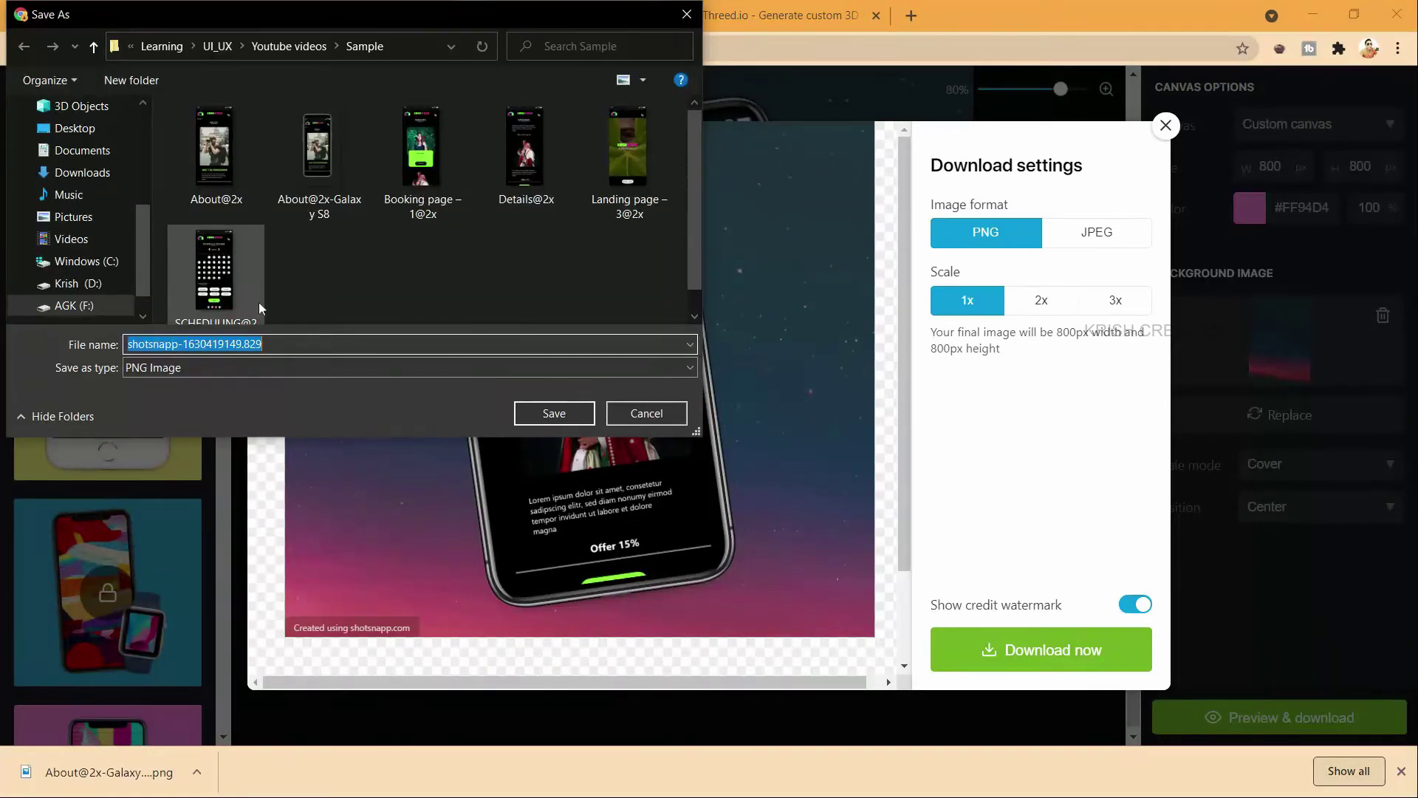
click(537, 417)
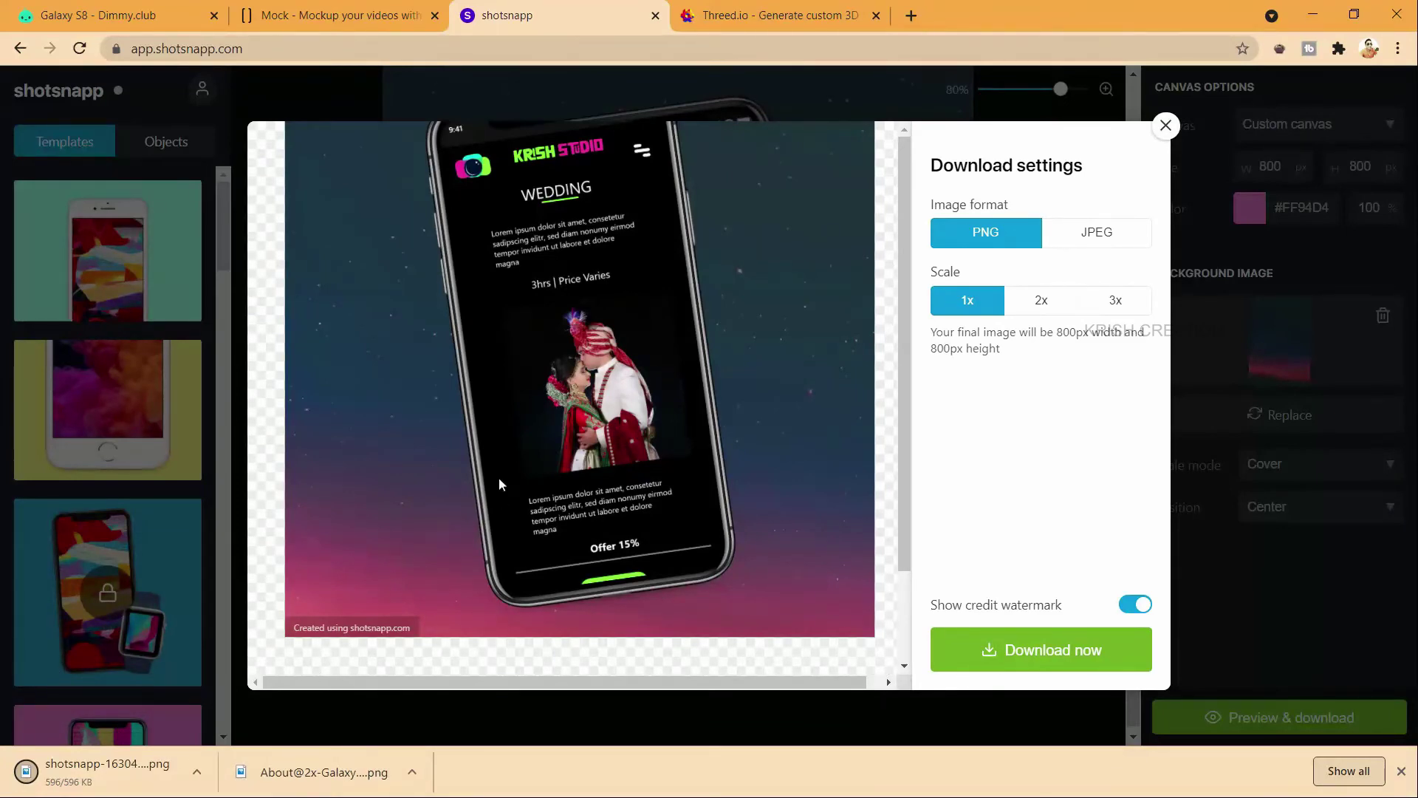
key(alt+Tab)
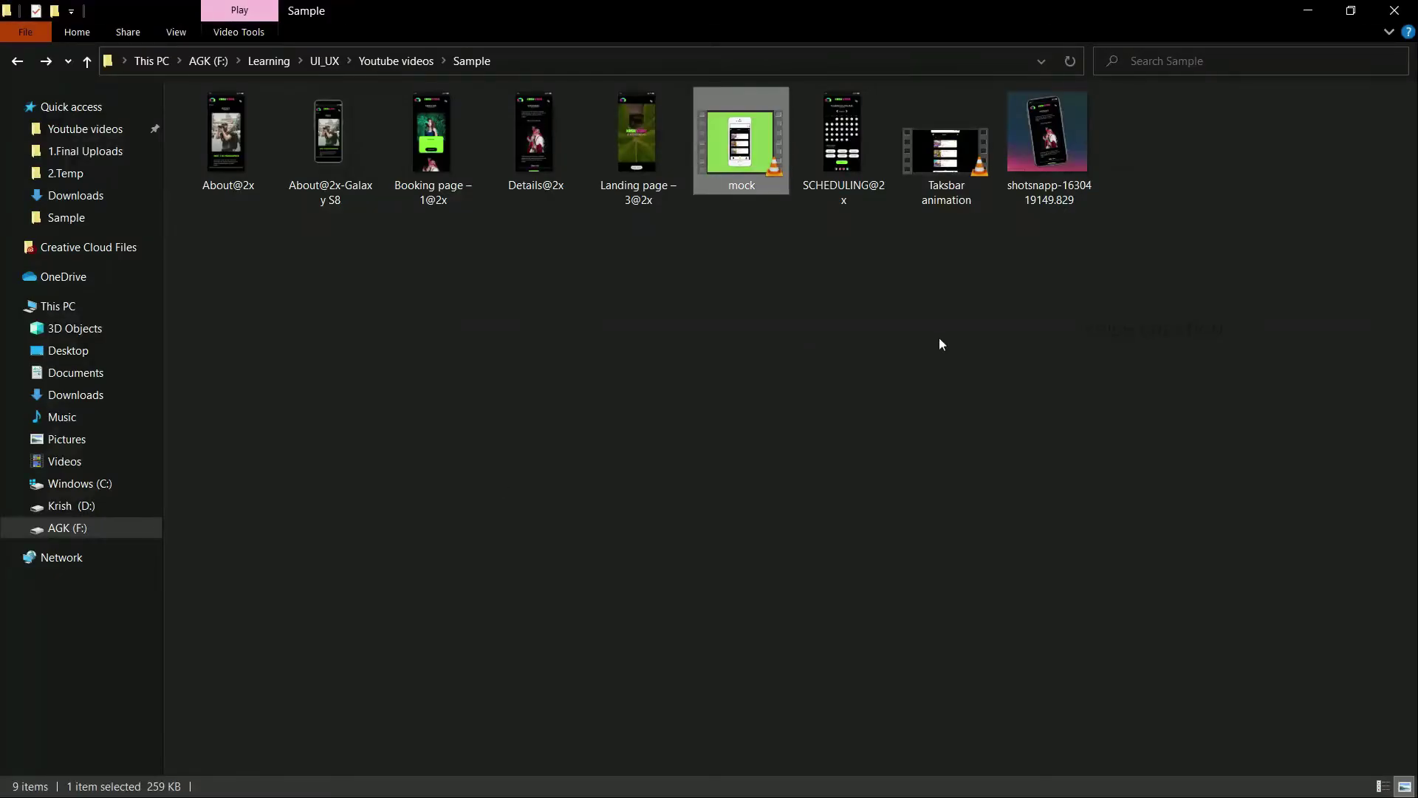
Step: View the saved shotsnapp PNG in Photos, then reload the Threed.io tab in Chrome
double_click(1056, 174)
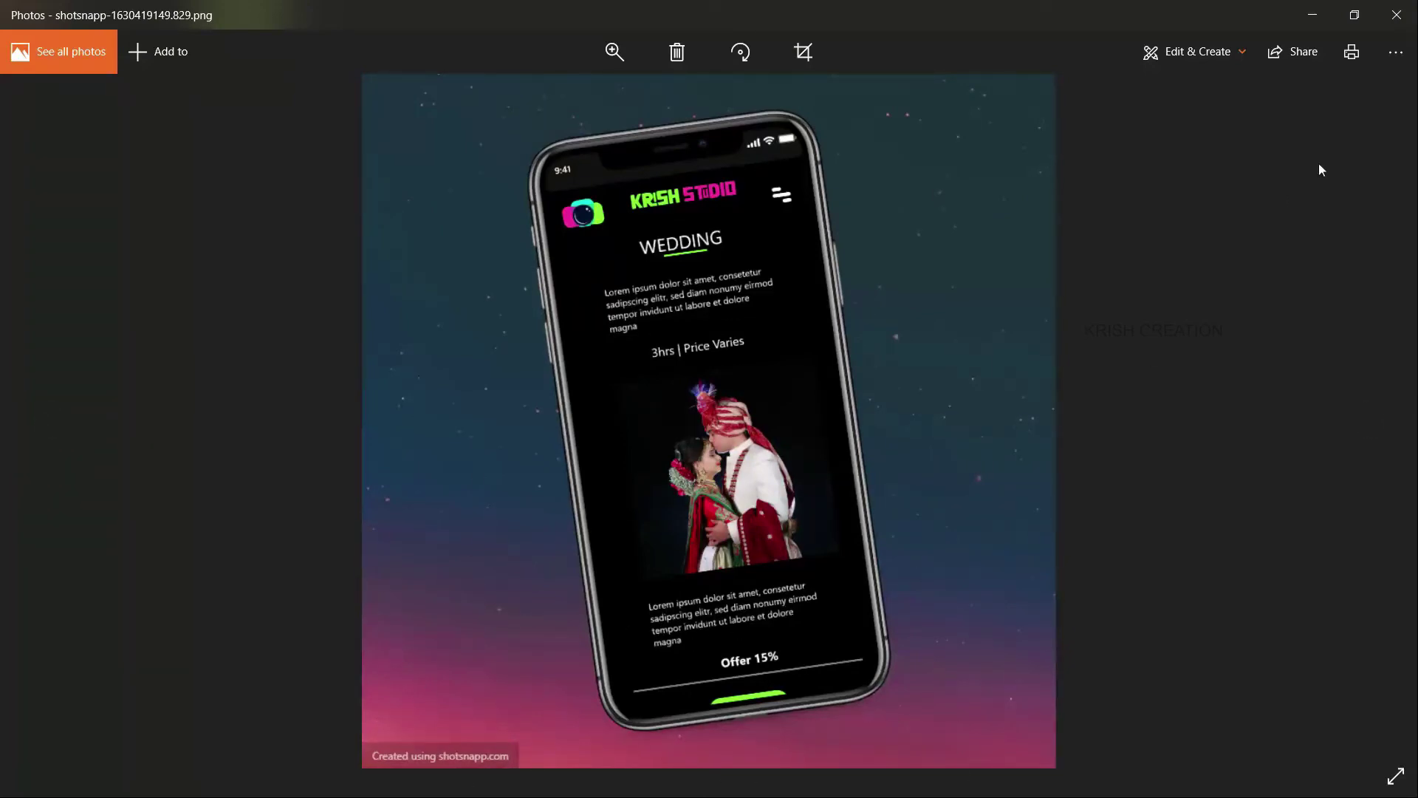
click(1394, 16)
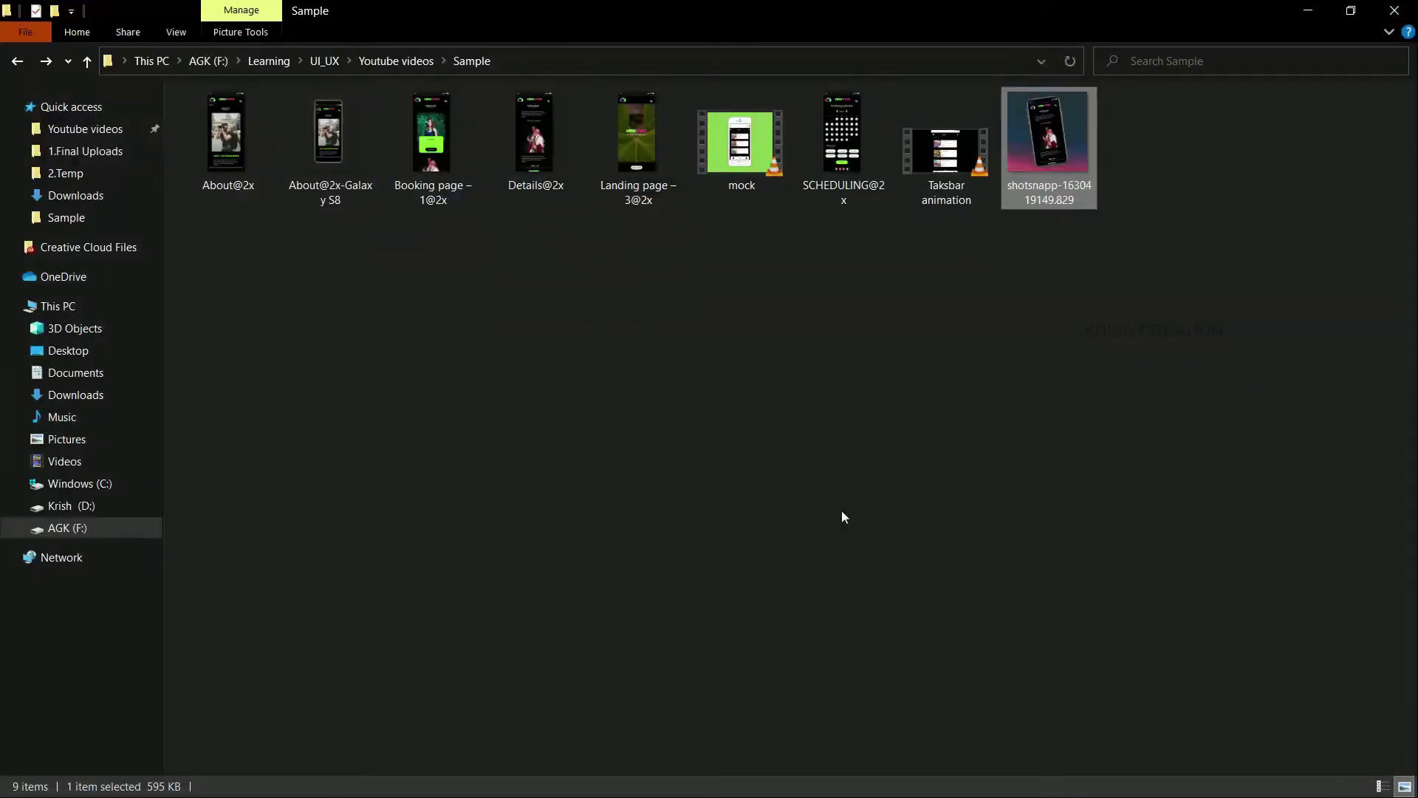
key(alt+Tab)
click(842, 515)
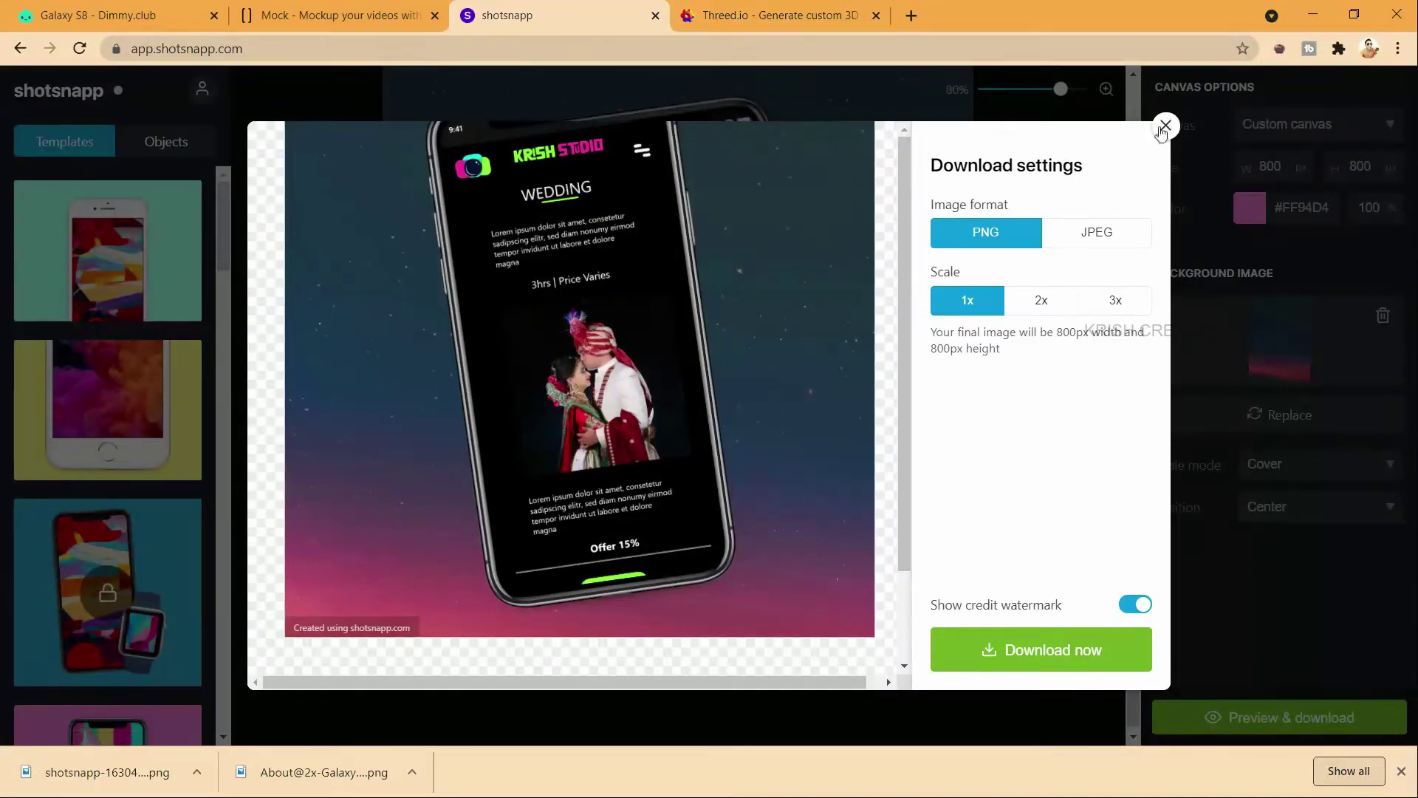
key(ctrl+Tab)
key(Return)
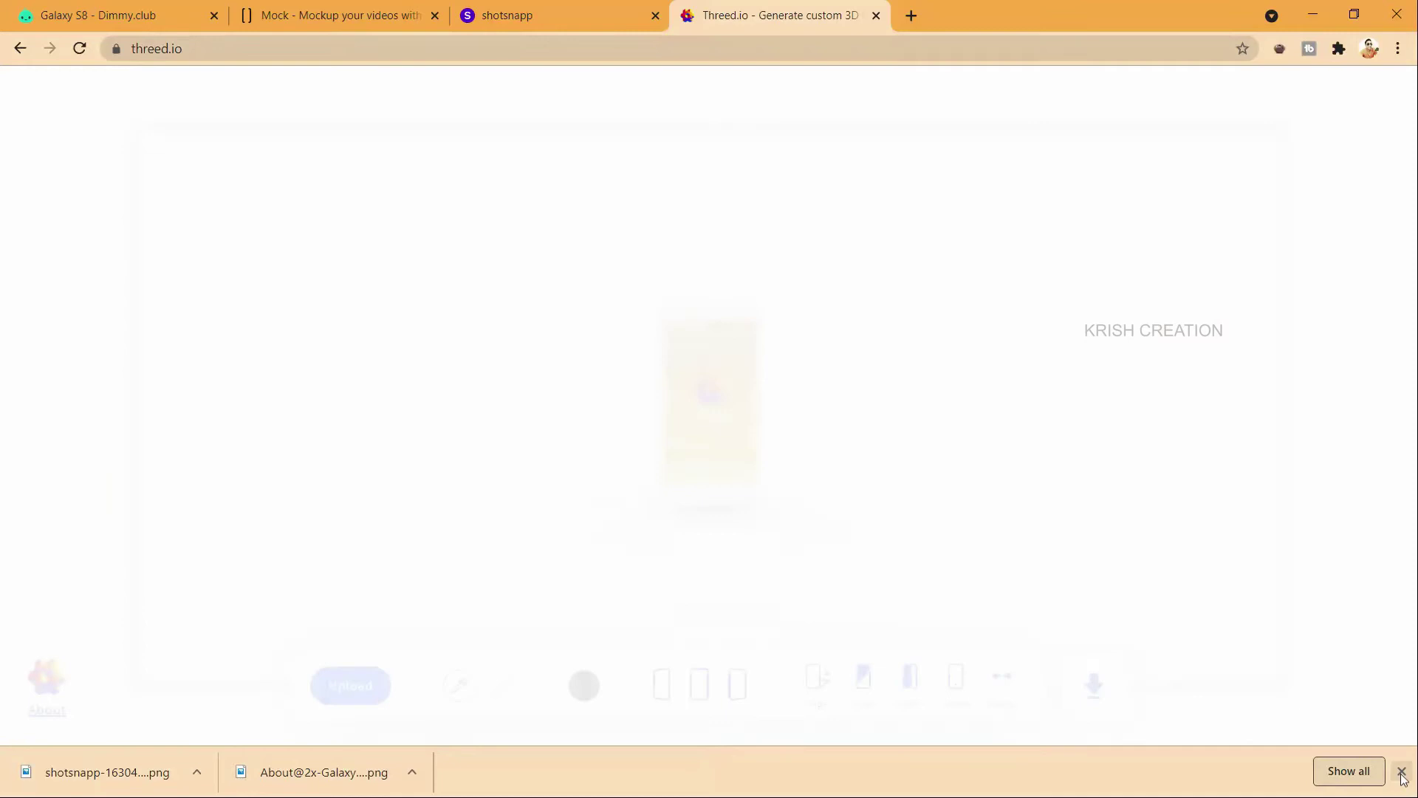
Step: Upload SCHEDULING@2x onto the Threed.io phone mockup and set a straight front view
click(1403, 772)
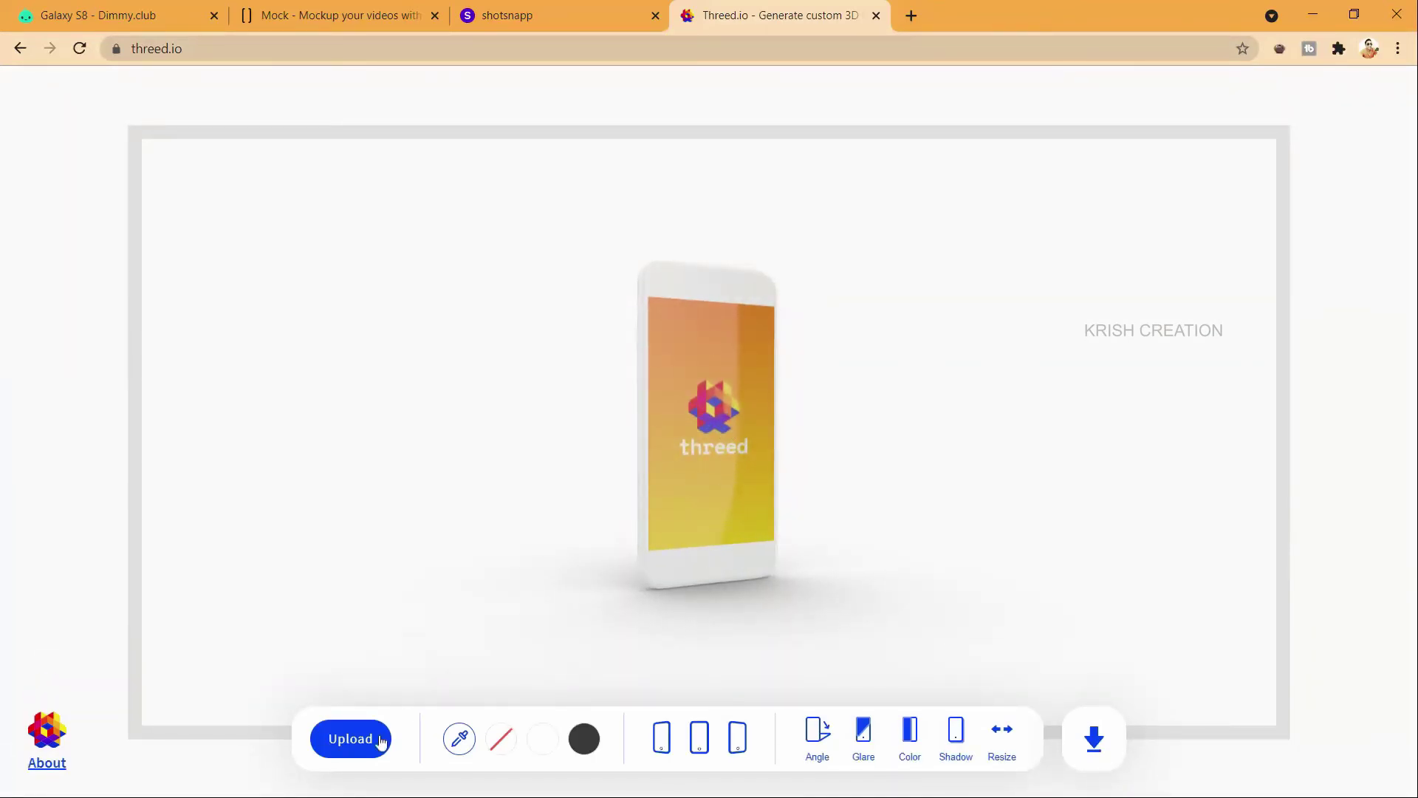
click(347, 736)
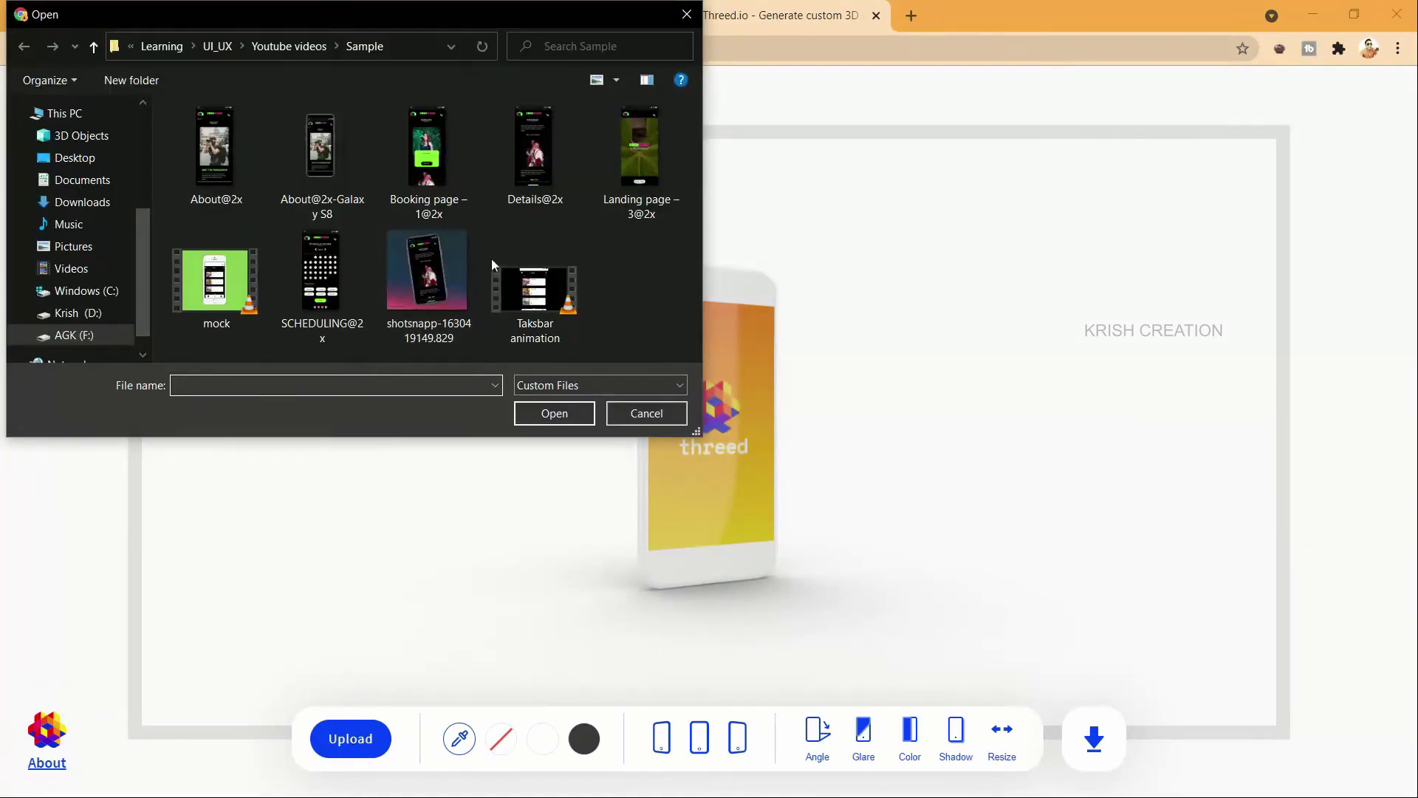
double_click(320, 277)
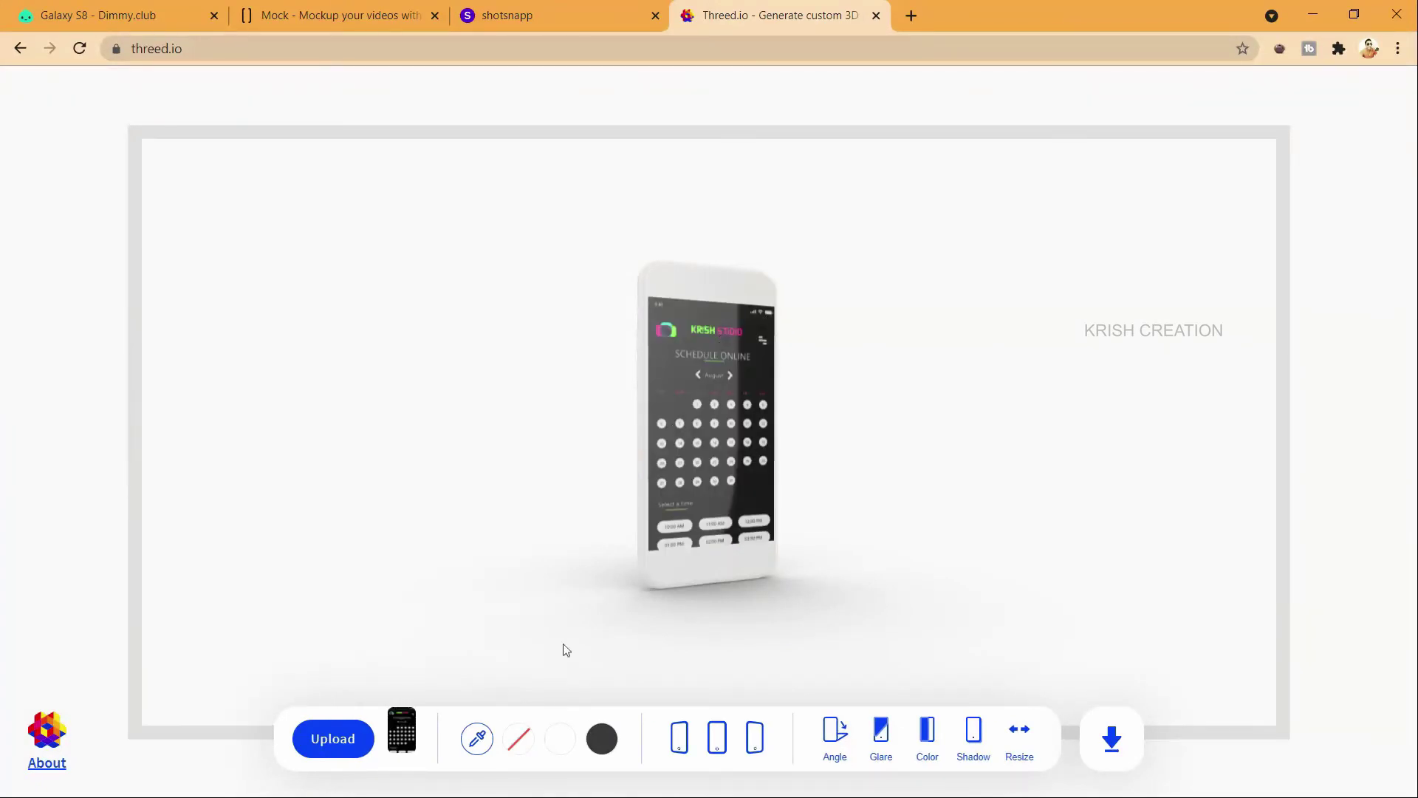
click(682, 749)
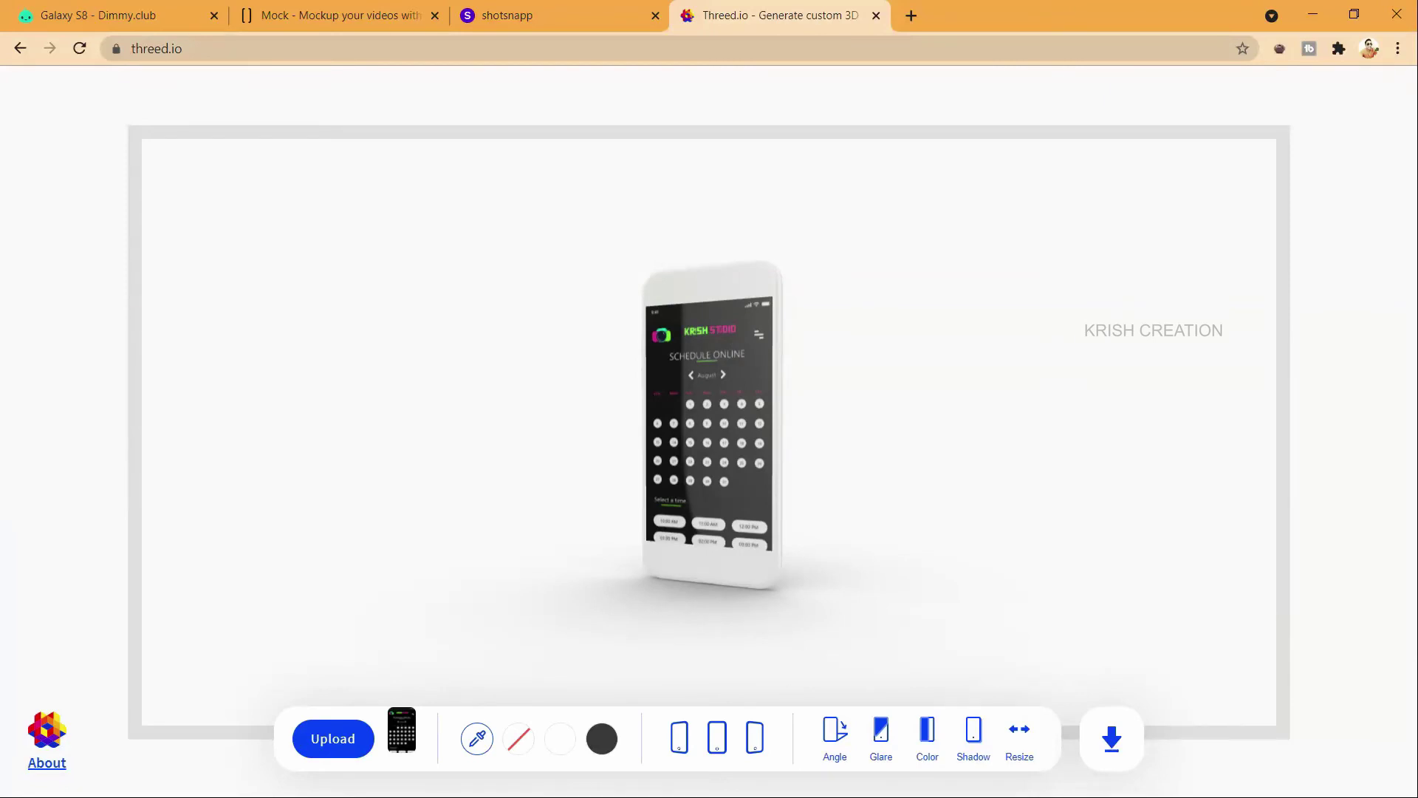
click(681, 749)
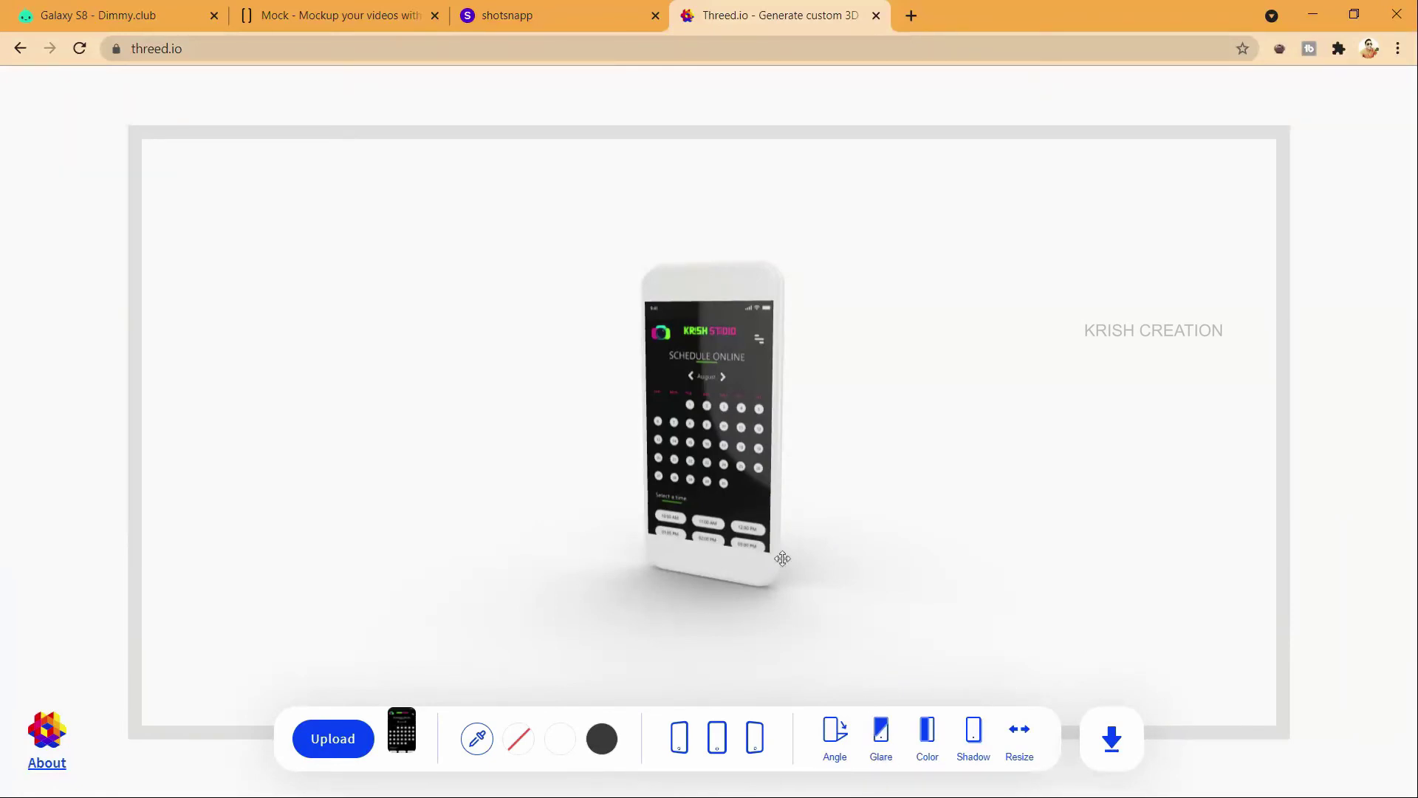
Step: Turn off the screen glare and make the phone body black, keeping its shadow
click(882, 743)
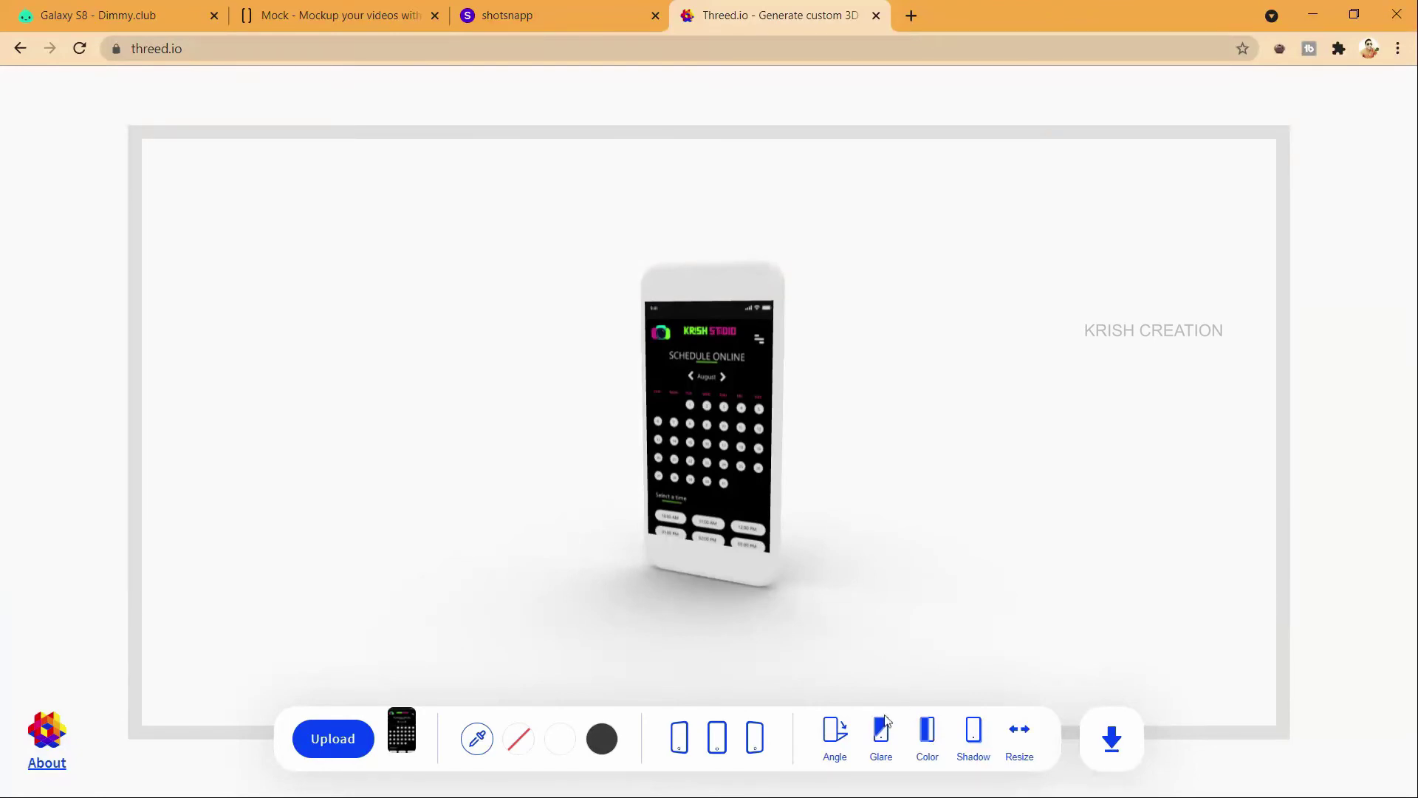
click(929, 732)
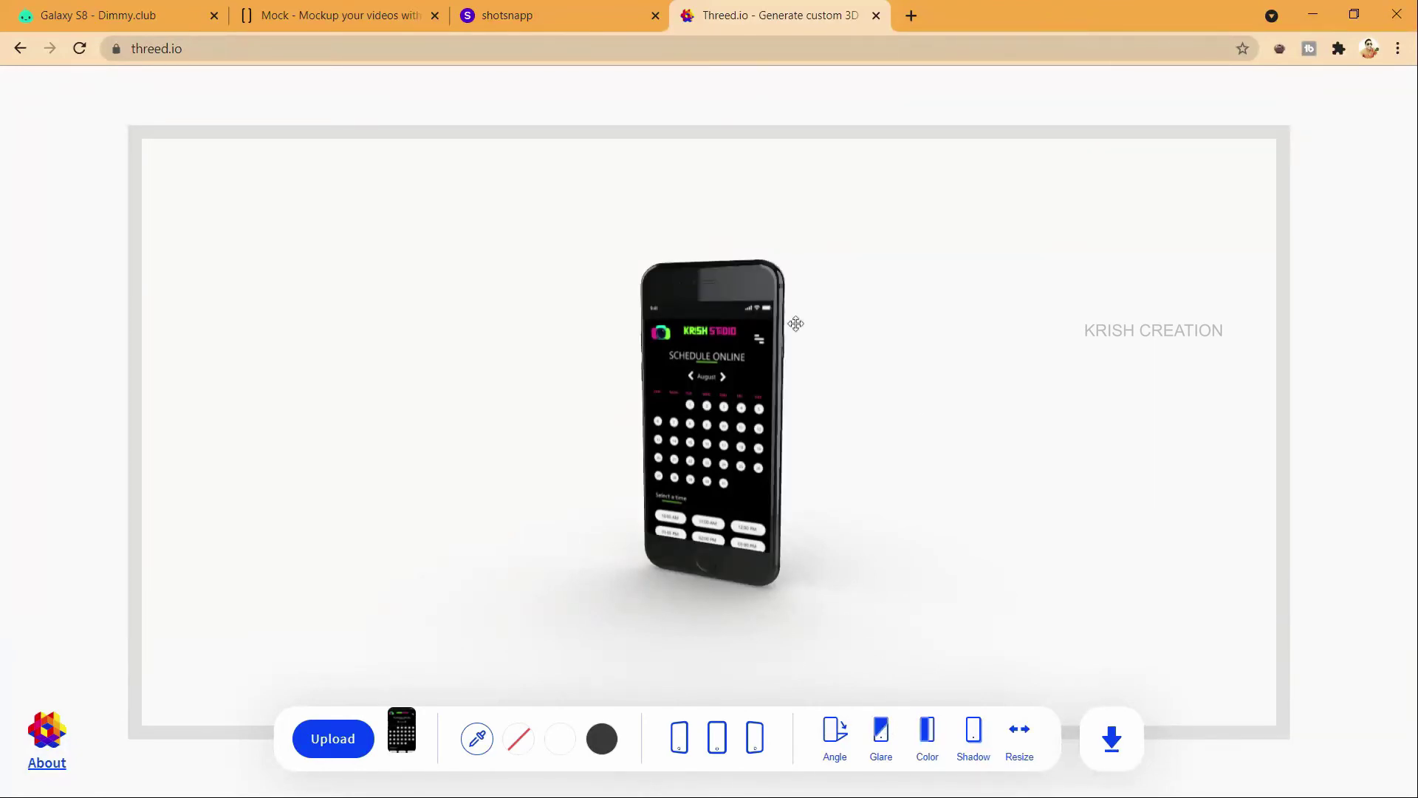
click(974, 732)
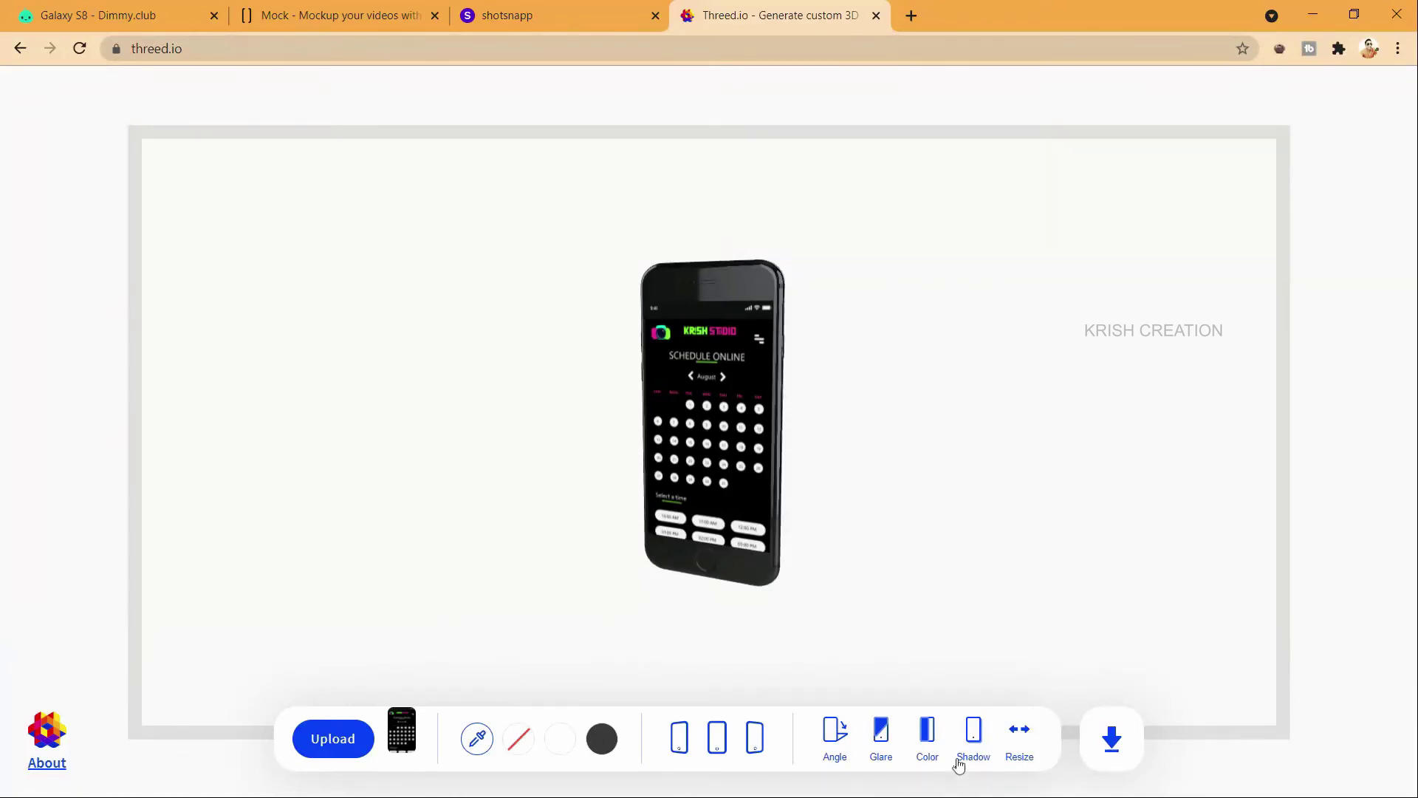
click(974, 741)
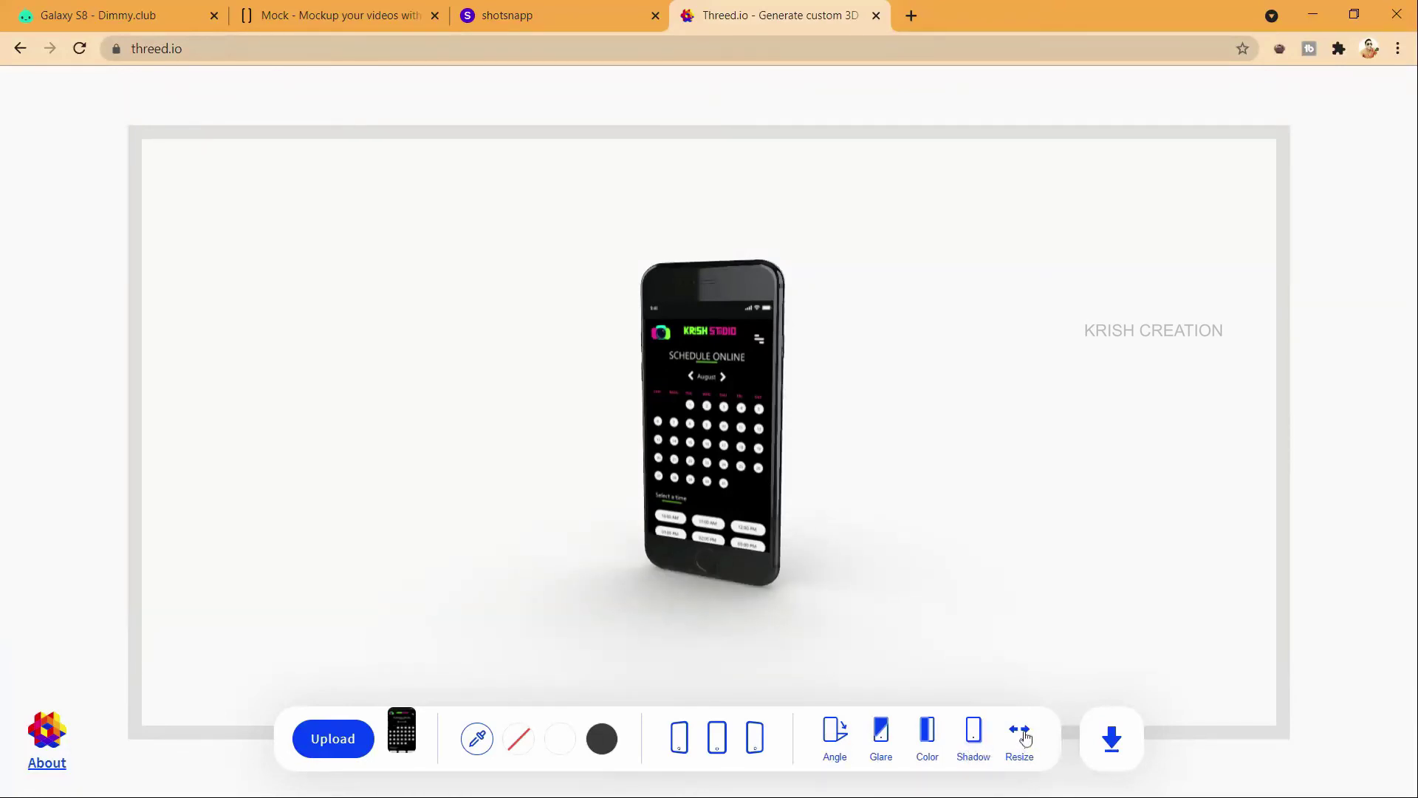
Step: Shrink the canvas to about 1188x703 and give it a dark grey background
click(1023, 733)
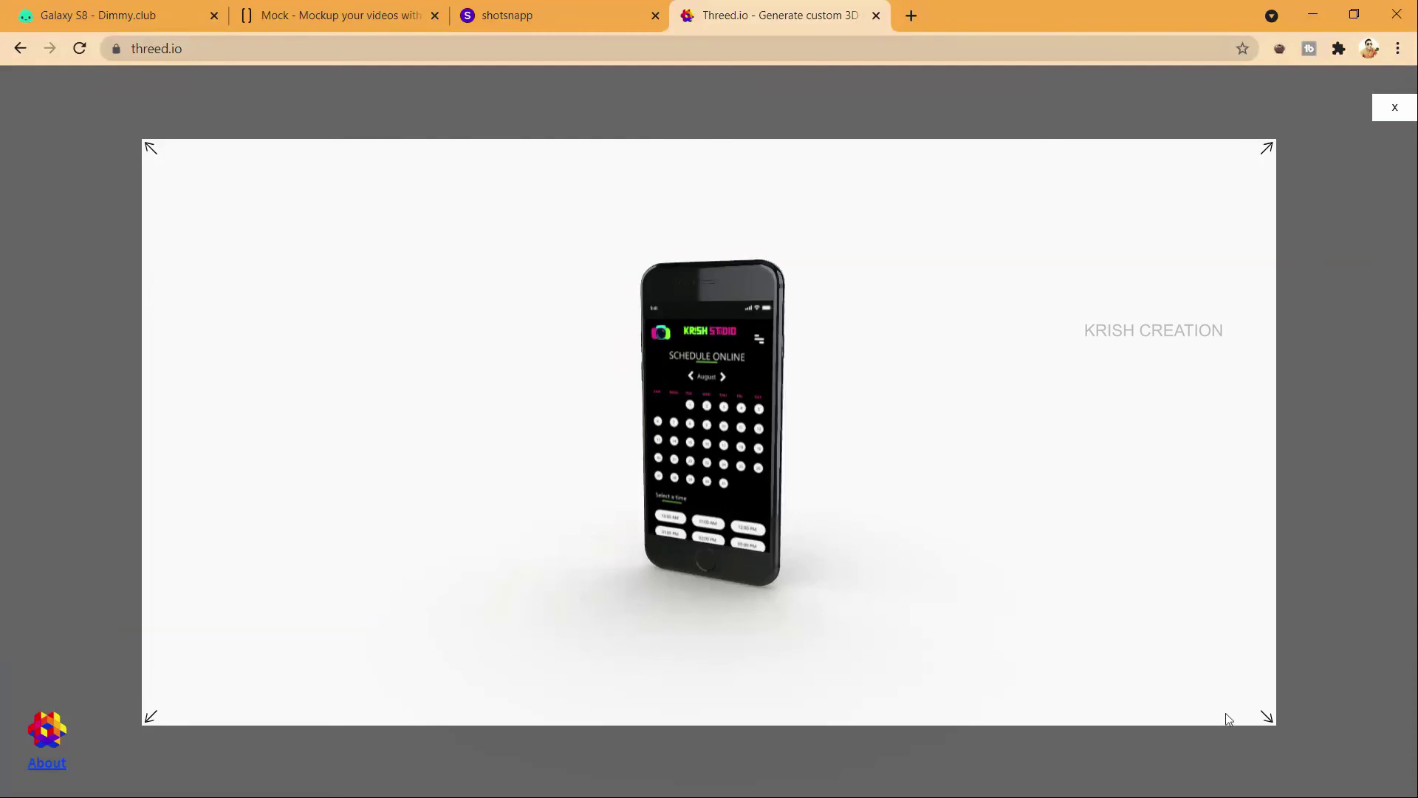
drag(1268, 722, 1234, 756)
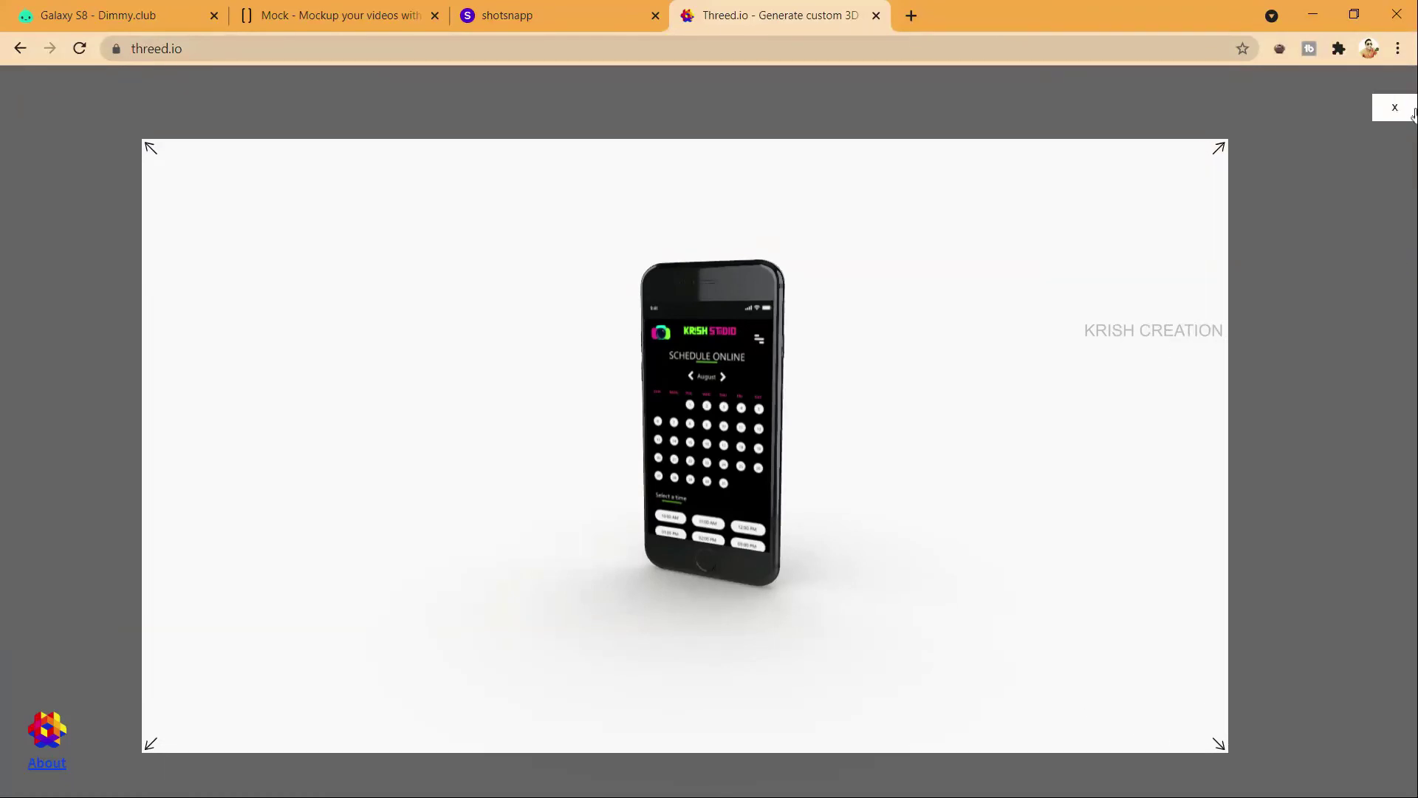
click(1412, 110)
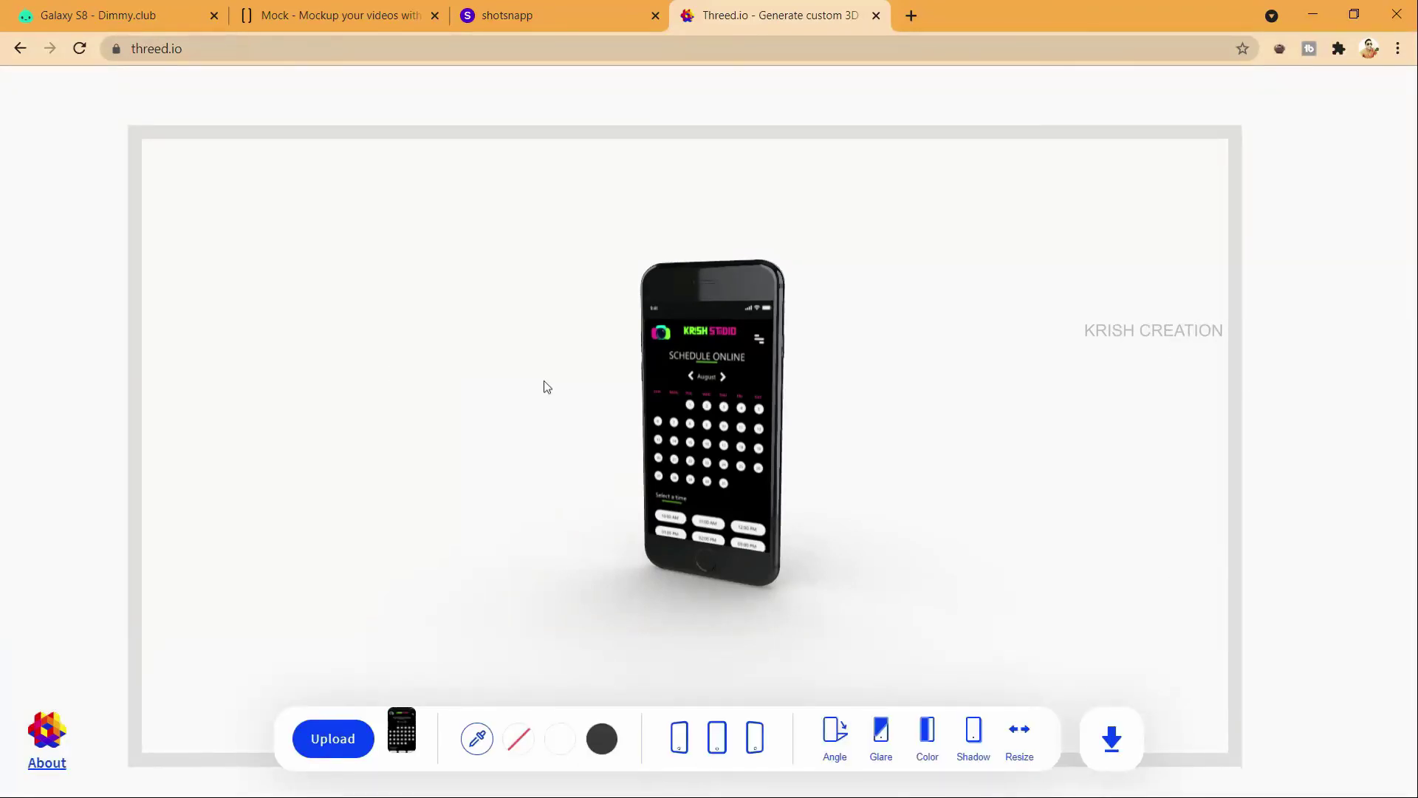
click(601, 740)
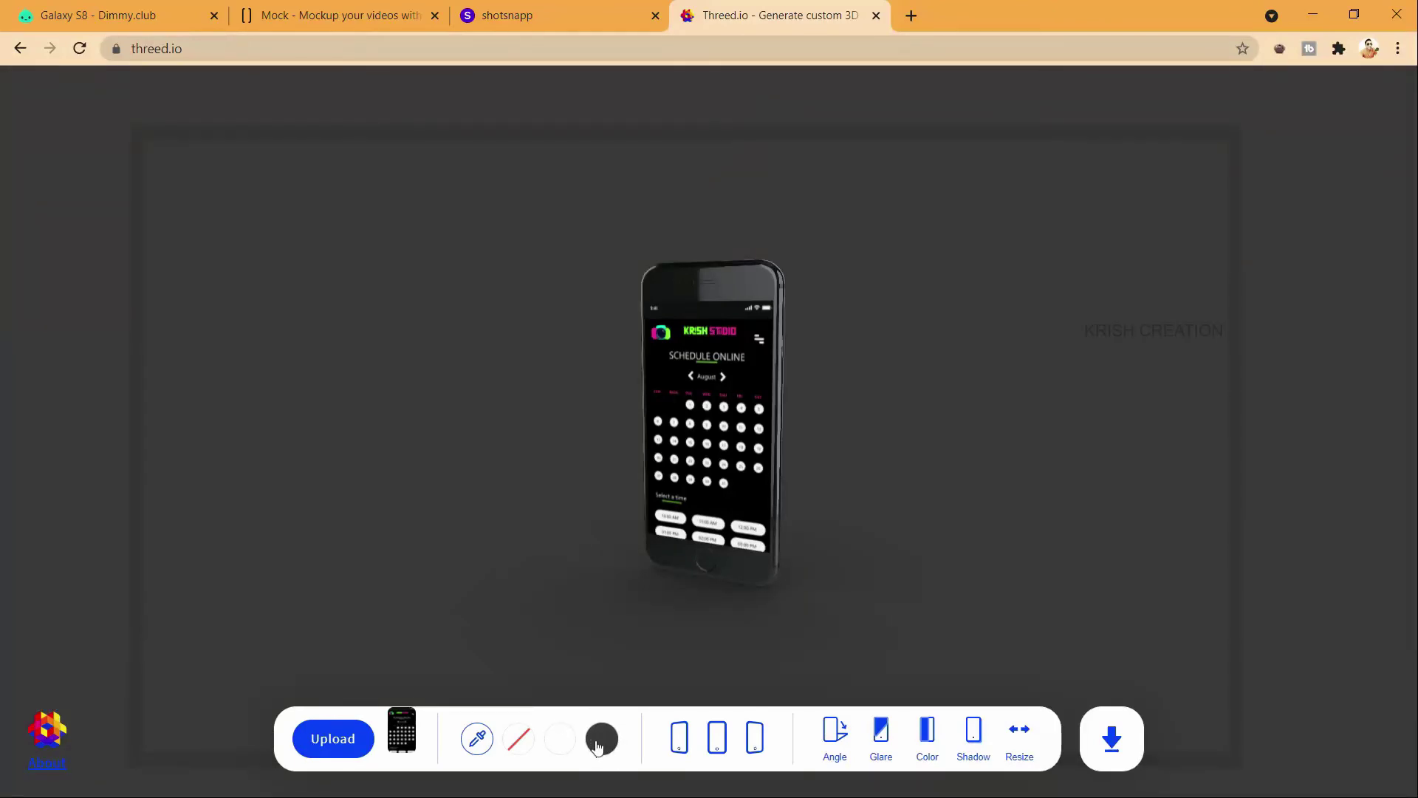
Step: Change the background to dark navy and download the mockup as threed_mockup.png
click(479, 738)
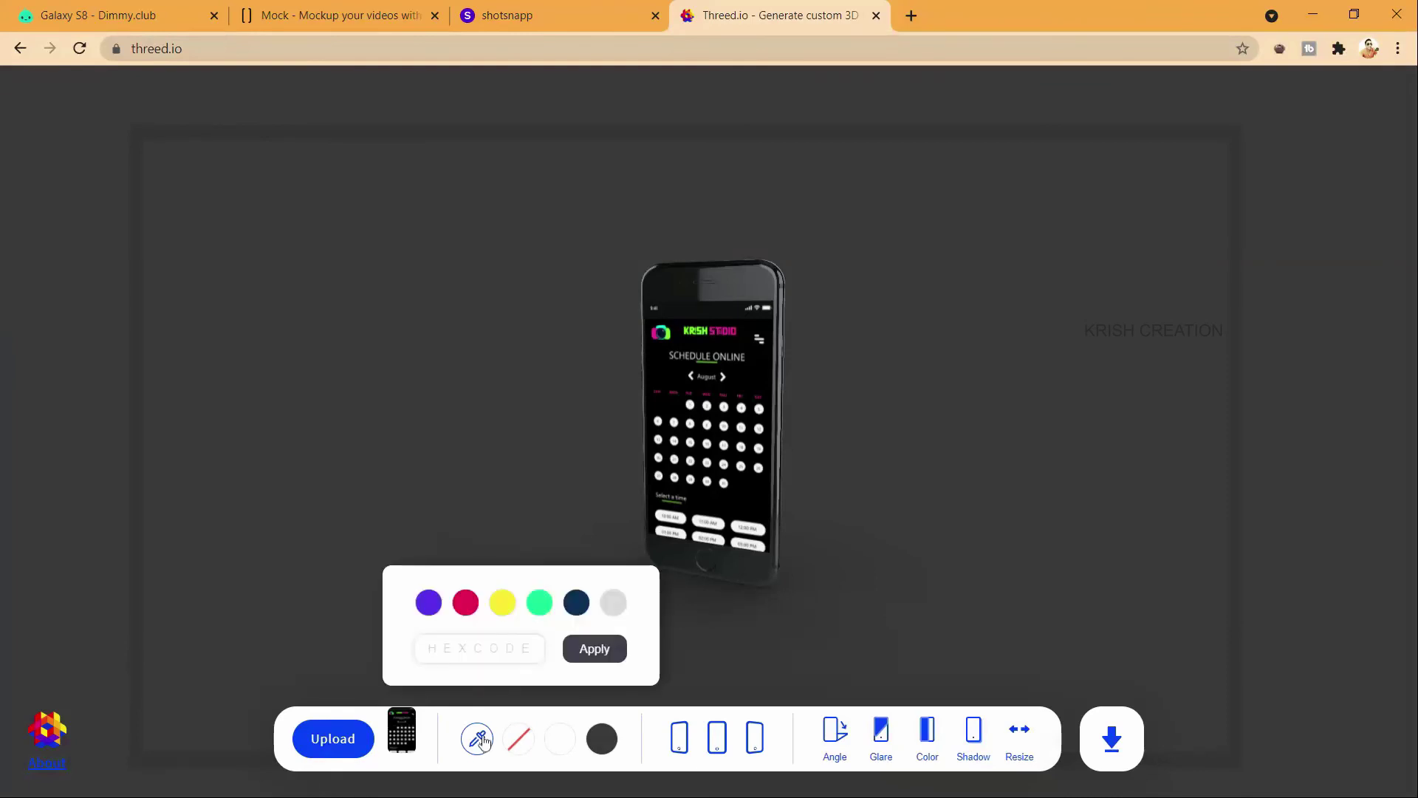
click(535, 604)
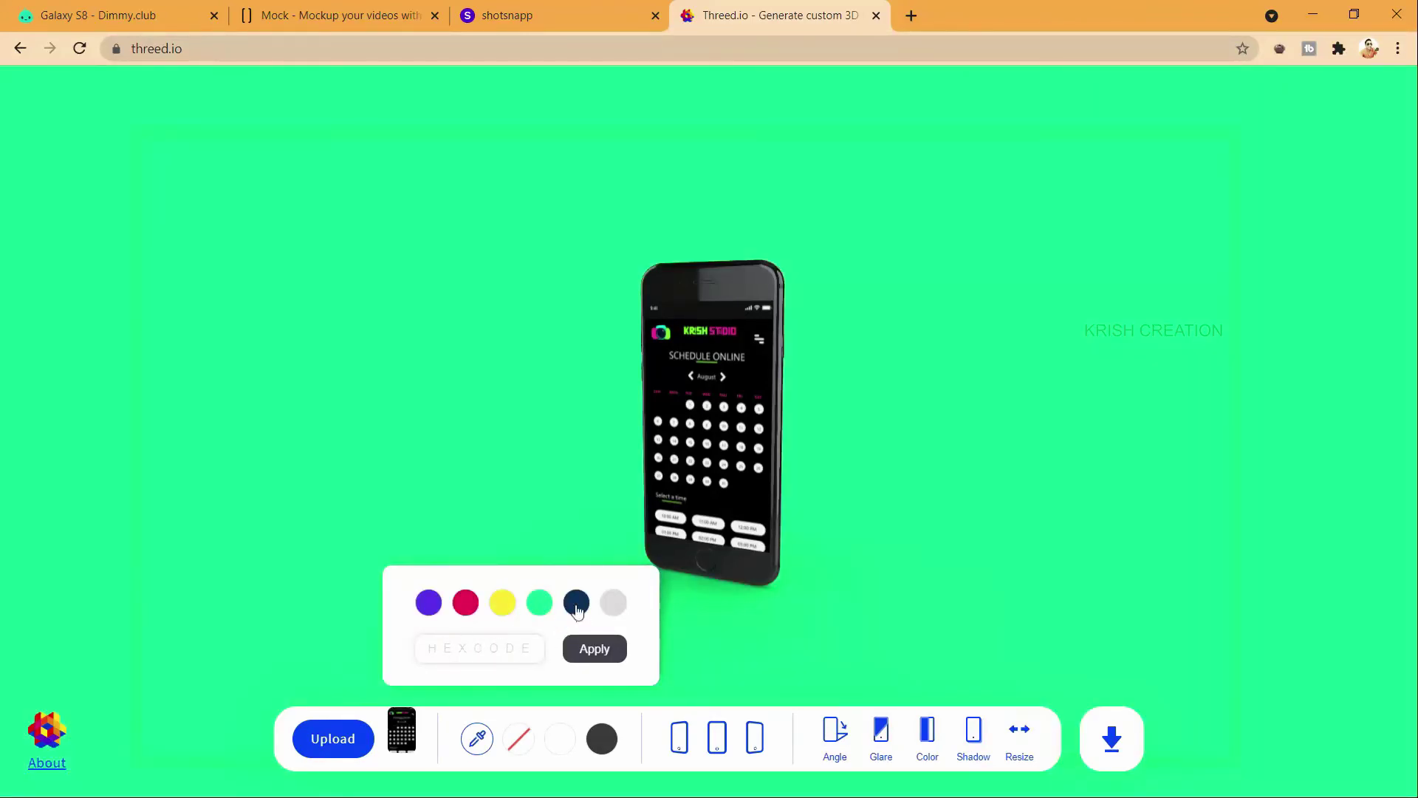
click(576, 602)
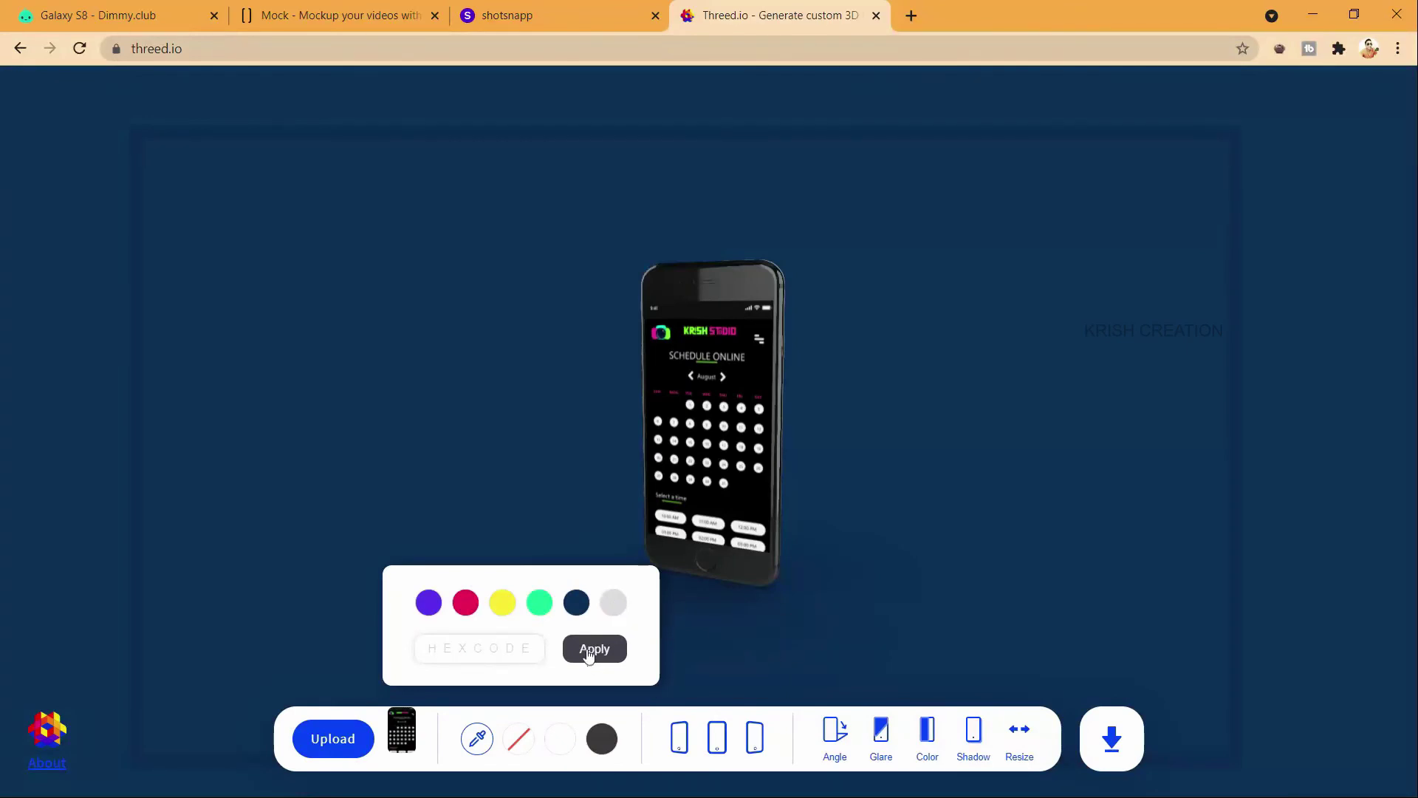
click(1106, 732)
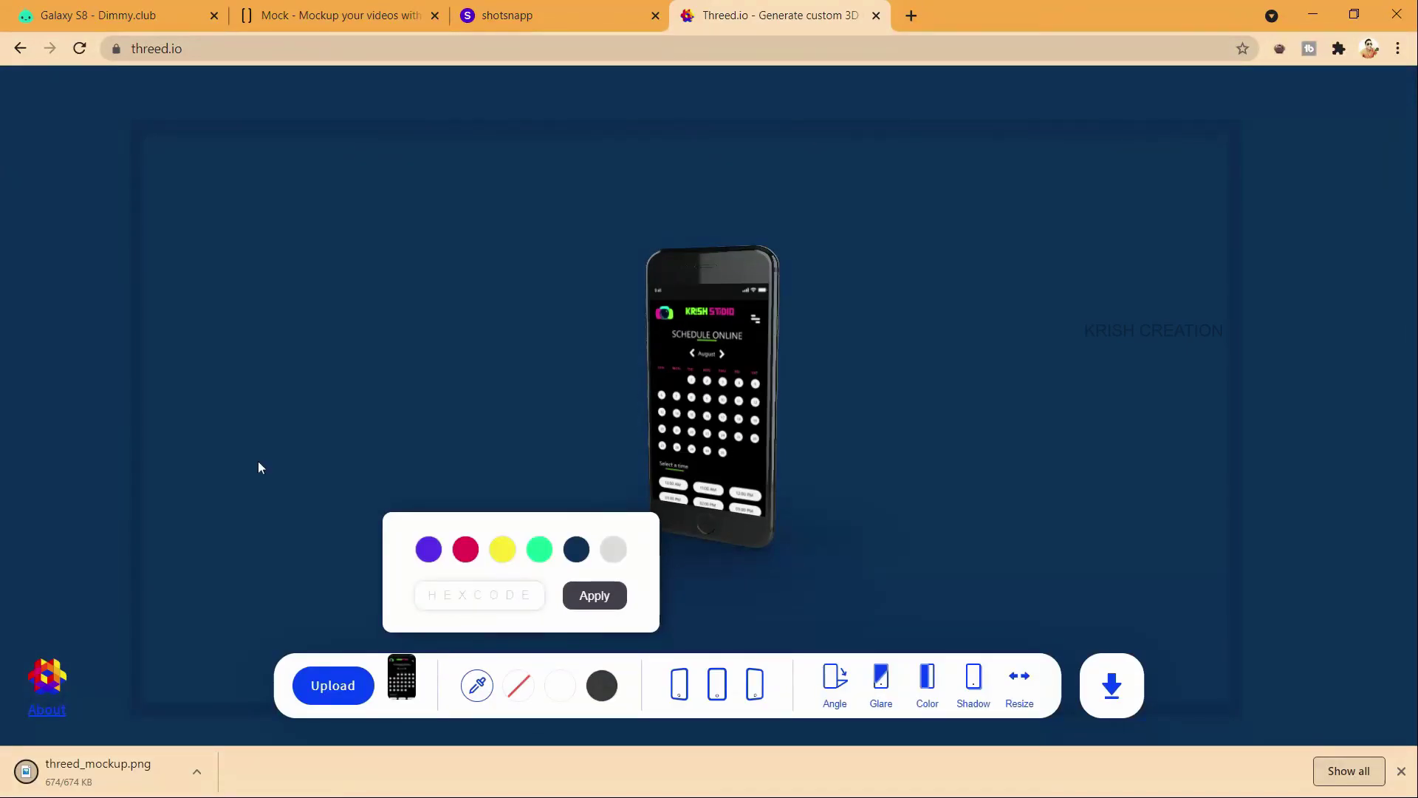
key(alt+Tab)
key(alt+Tab)
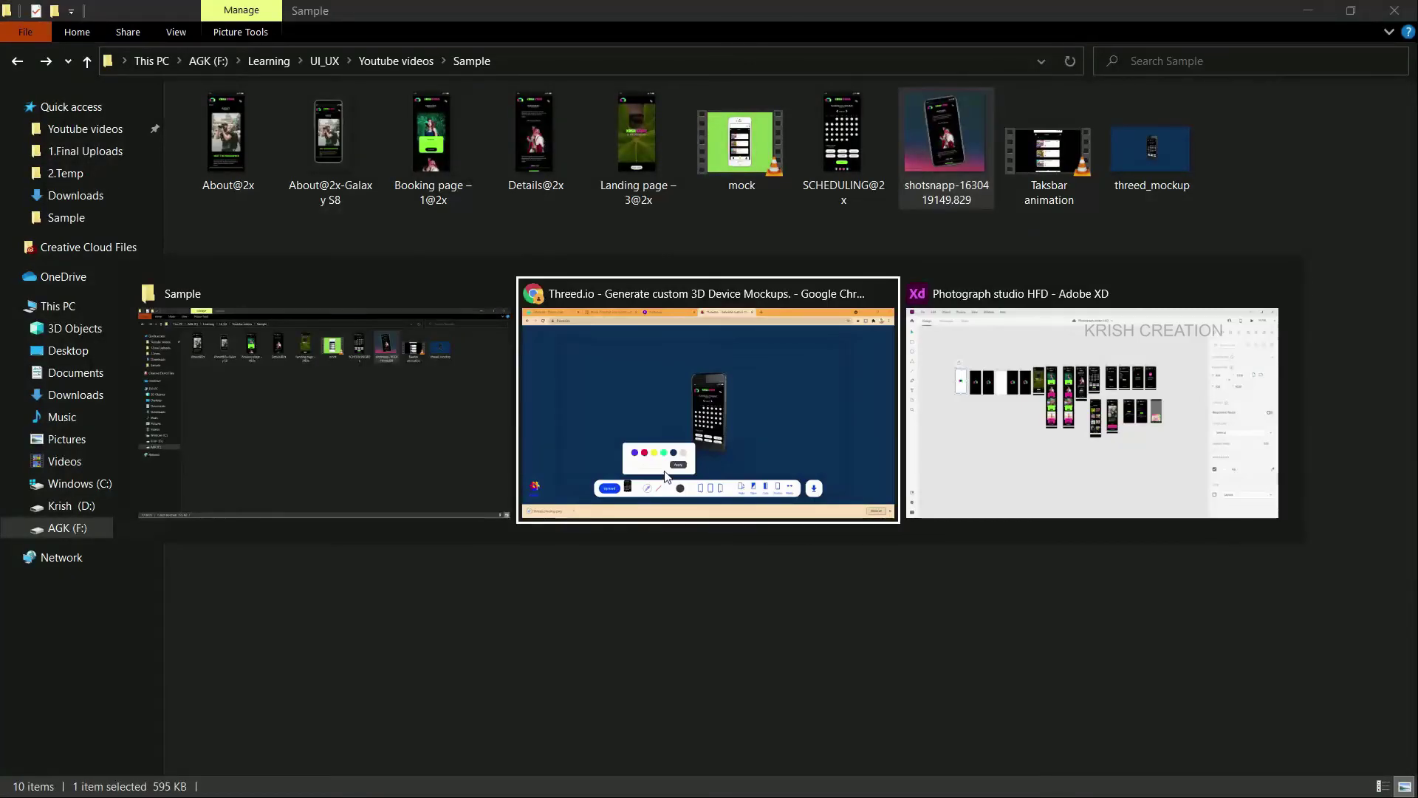
key(alt+Tab)
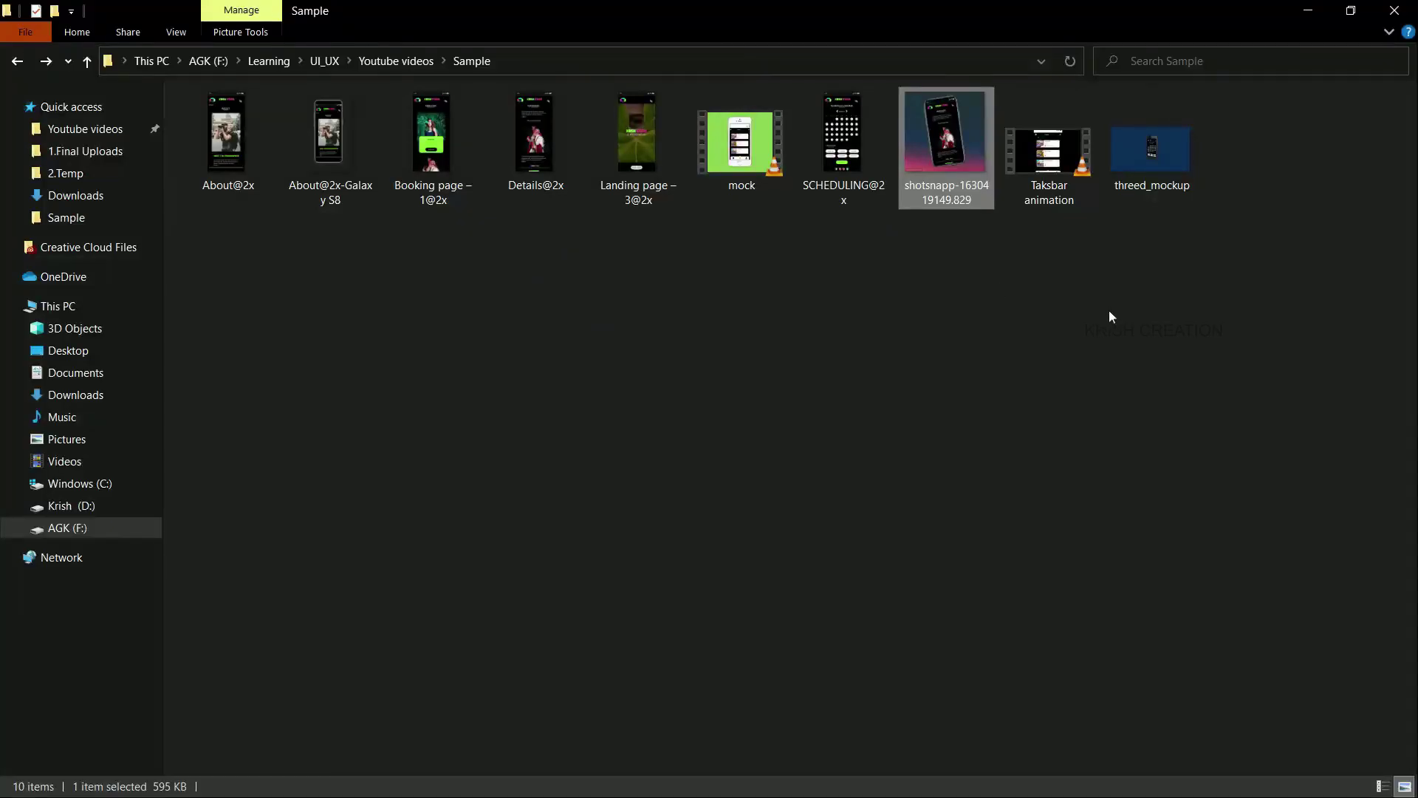
Step: Open threed_mockup.png in Photos and step through the exported mockups to 3.png
double_click(1157, 168)
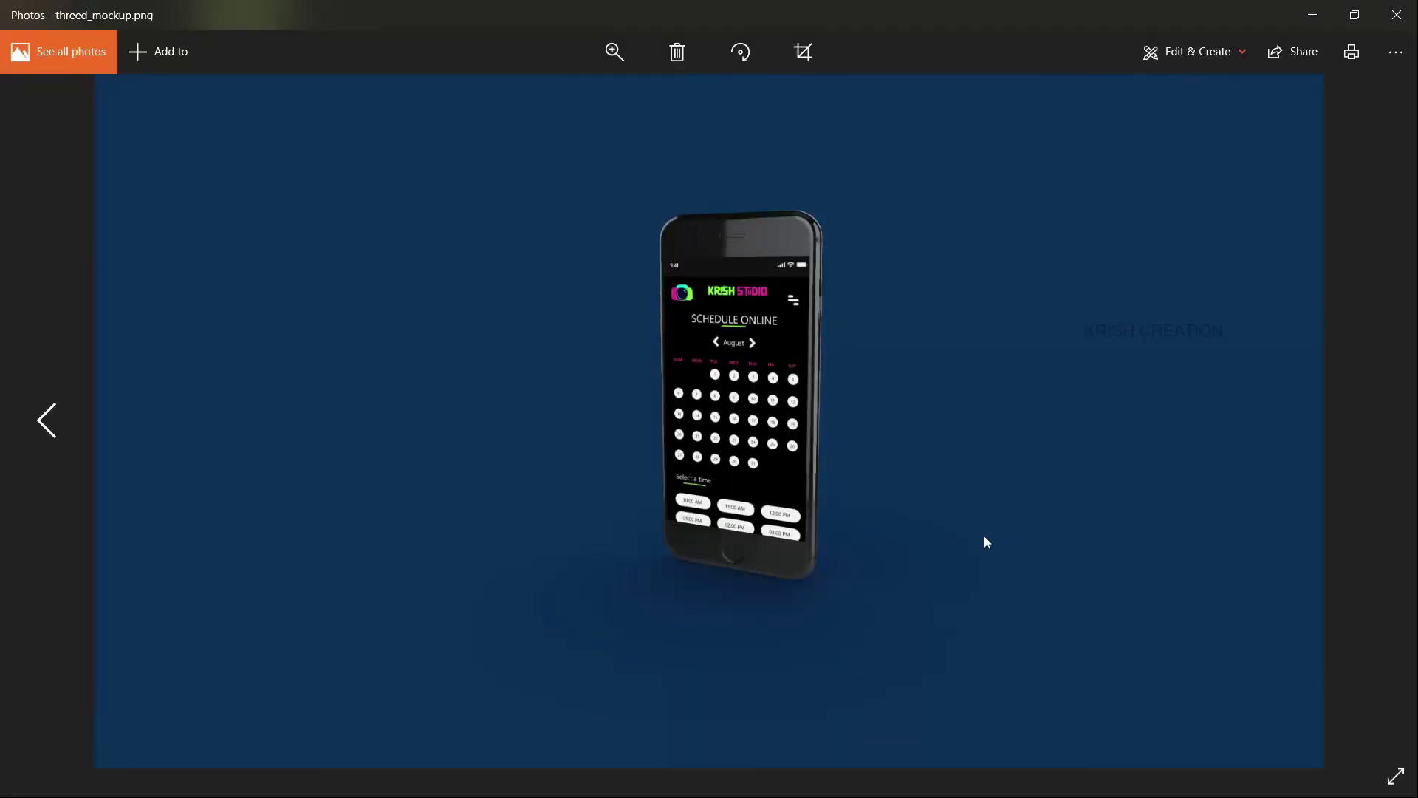
key(alt+Tab)
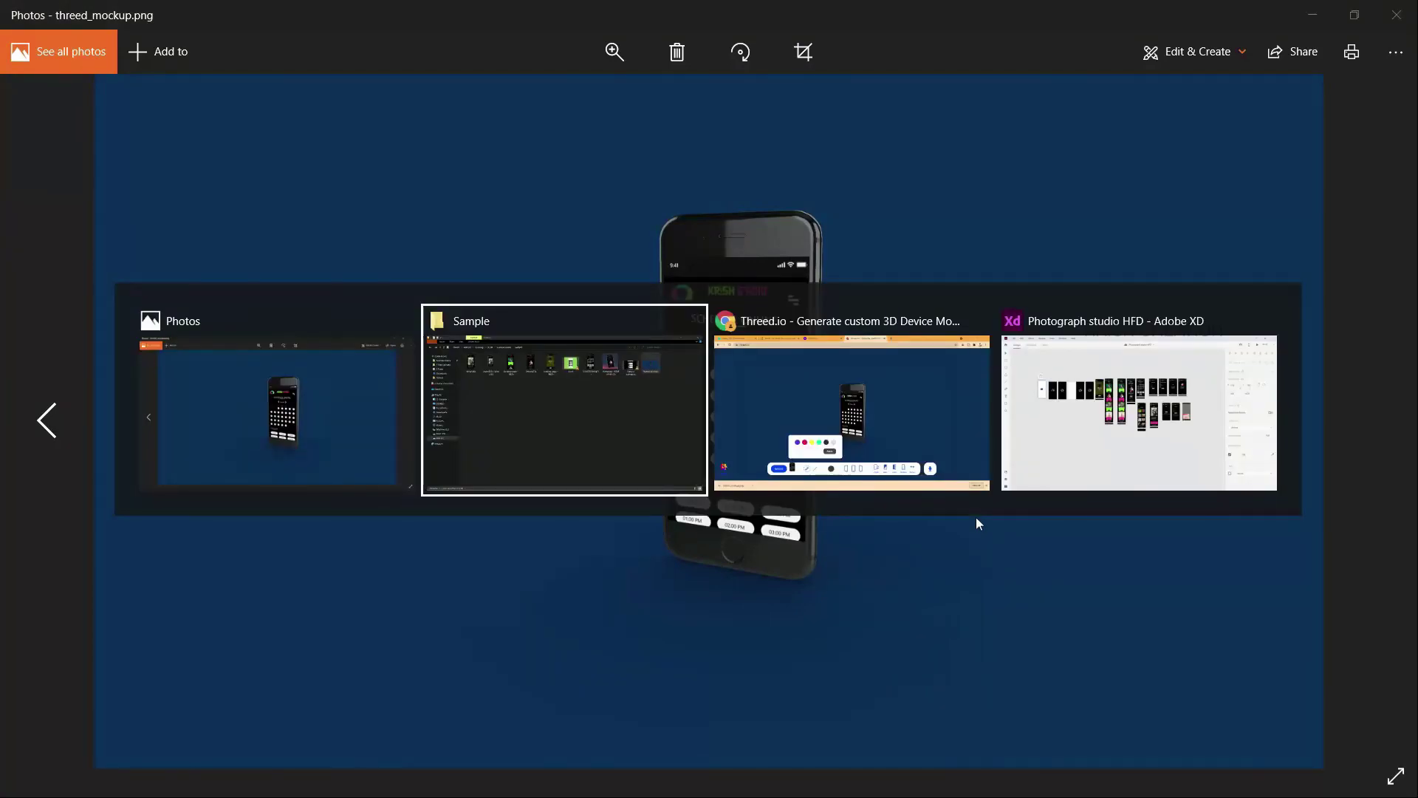
key(alt+Tab)
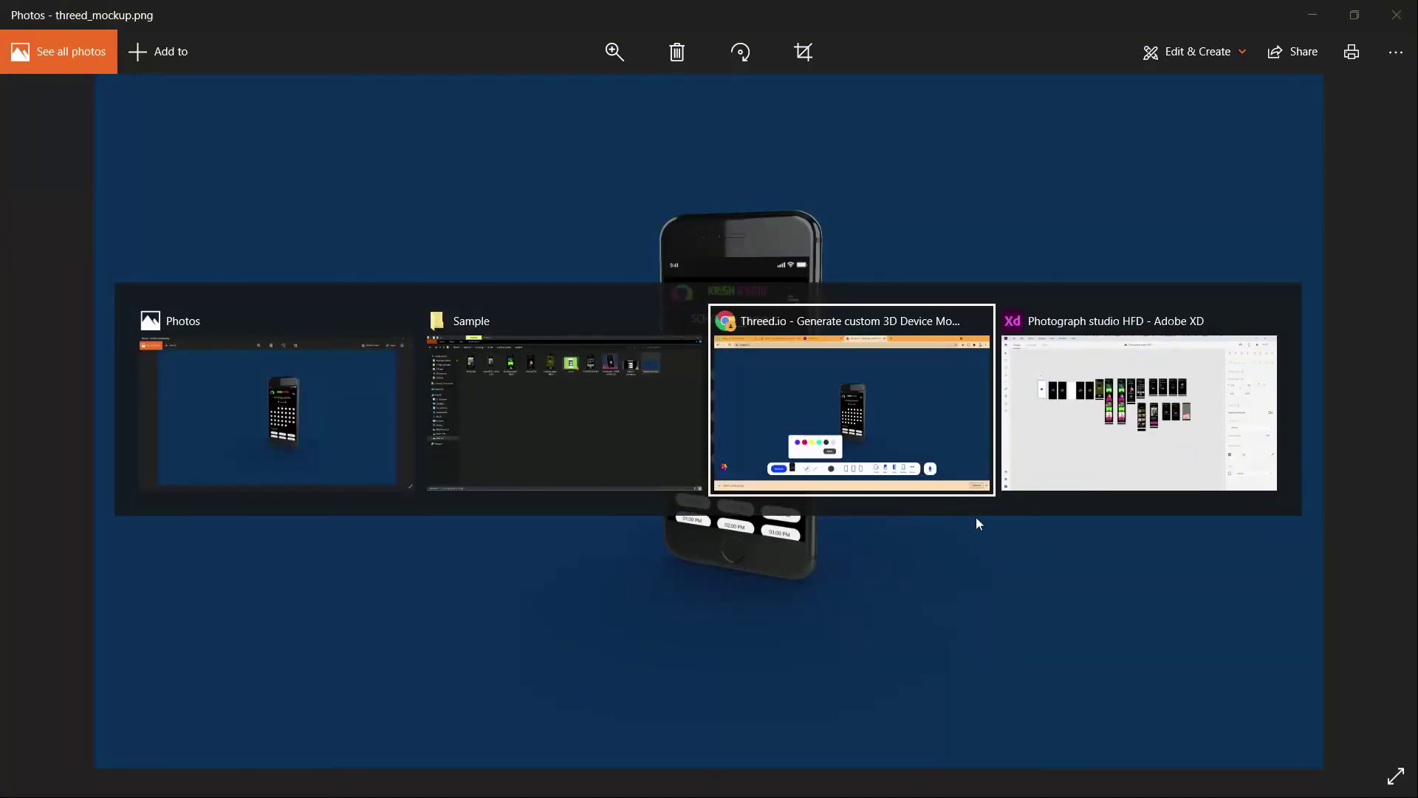
key(alt+Tab)
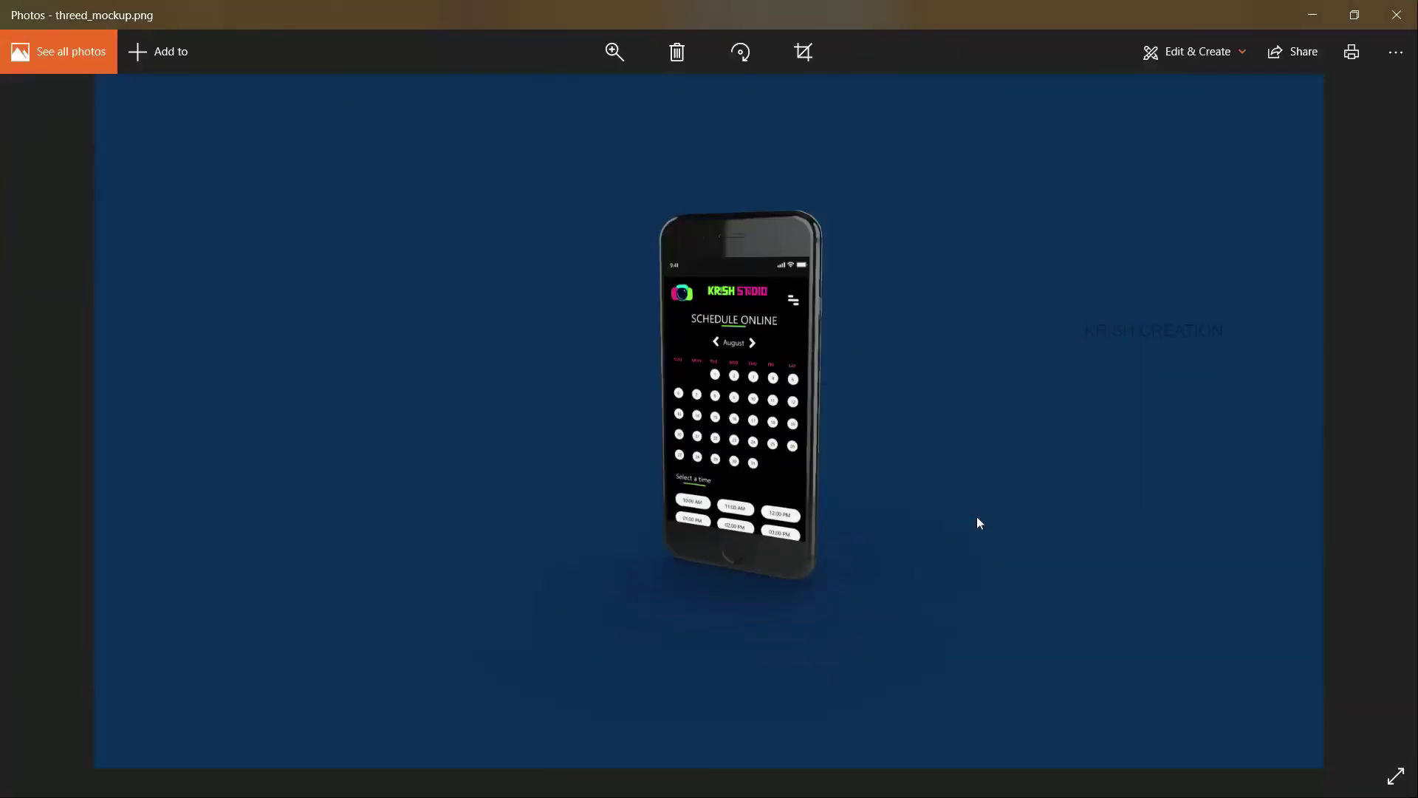
key(Right)
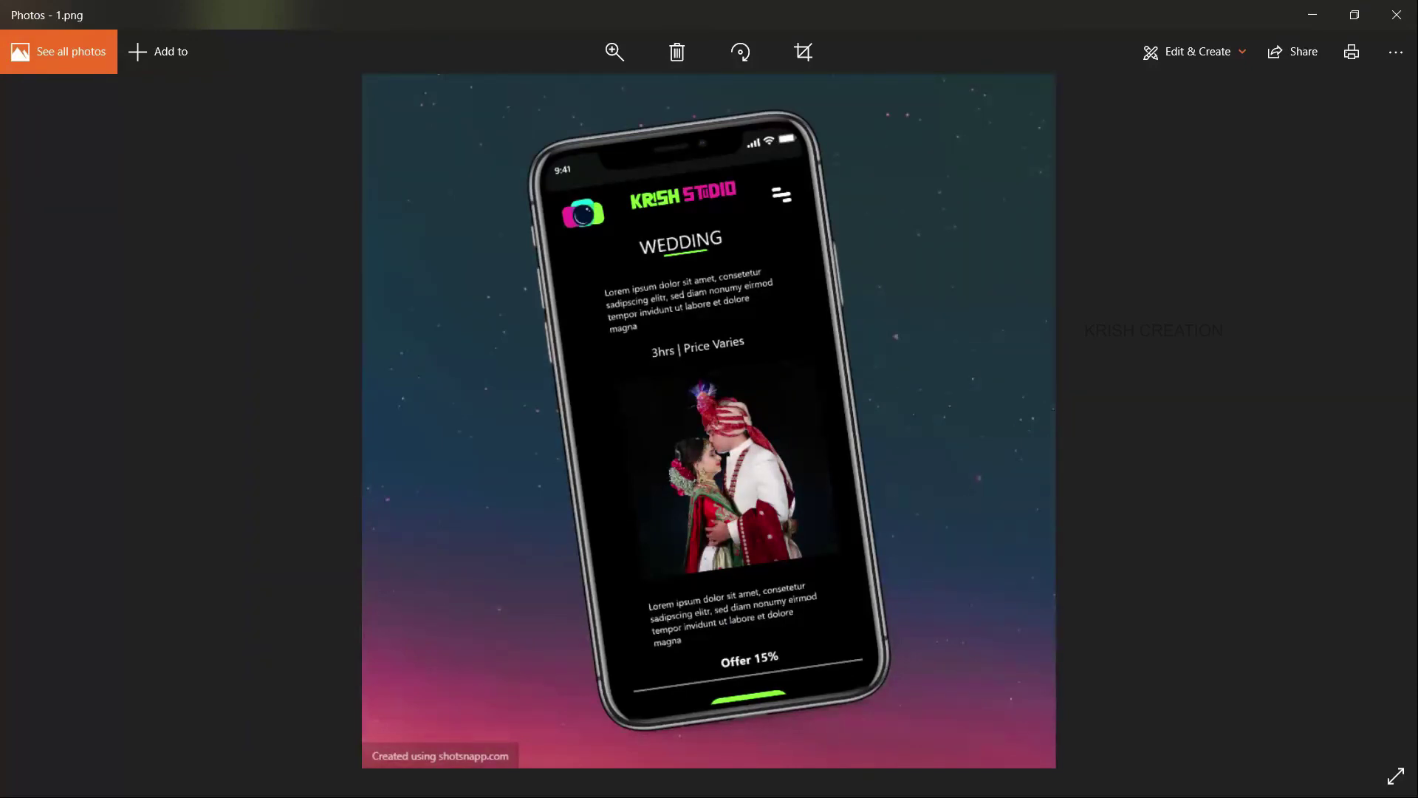
key(Right)
key(Right)
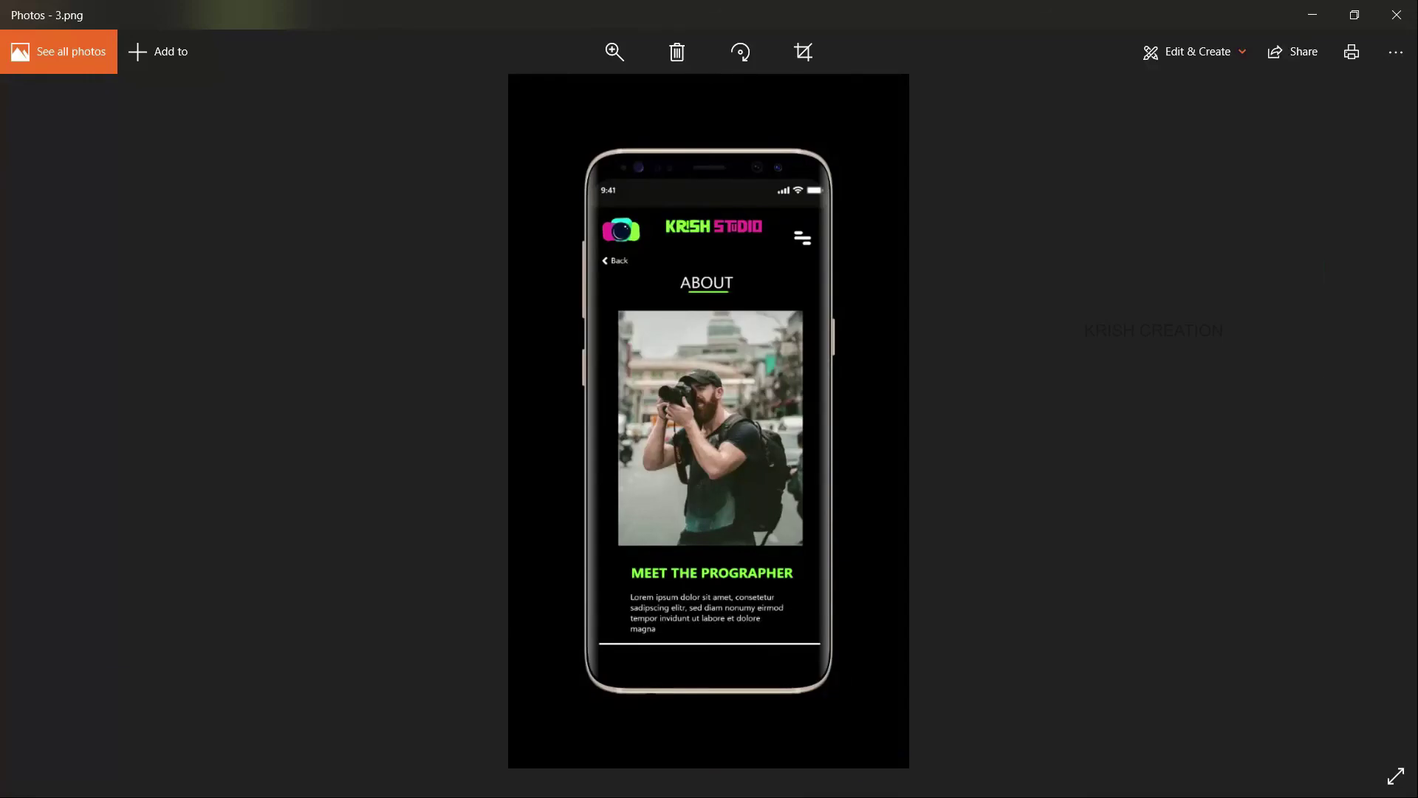